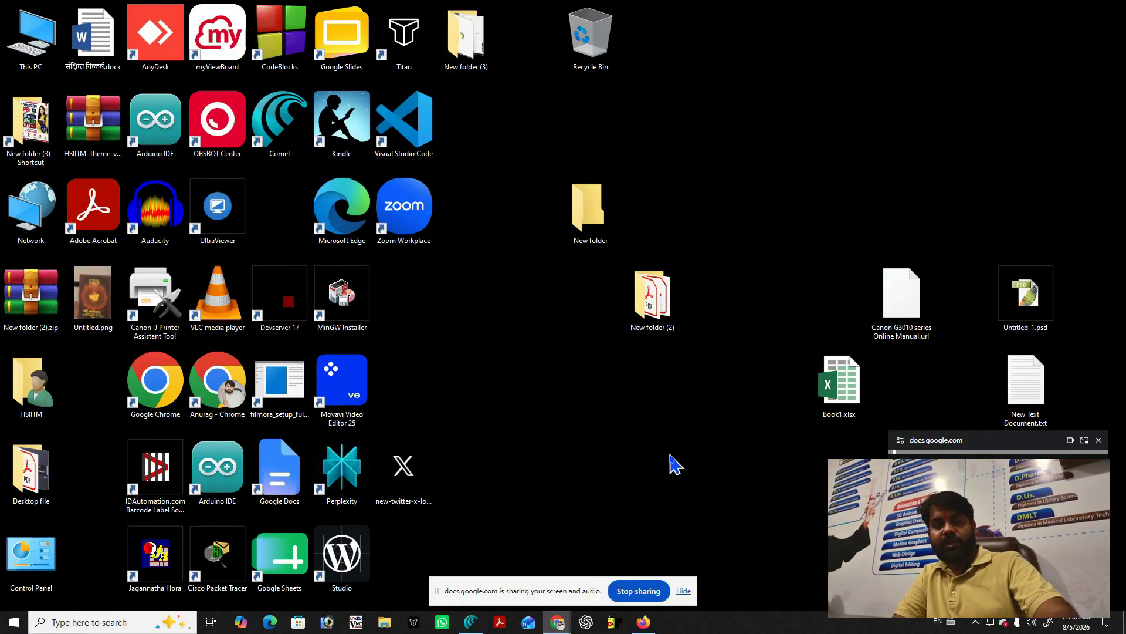
Launch Microsoft Word by running winword from the Windows Run dialog.
key("super+r")
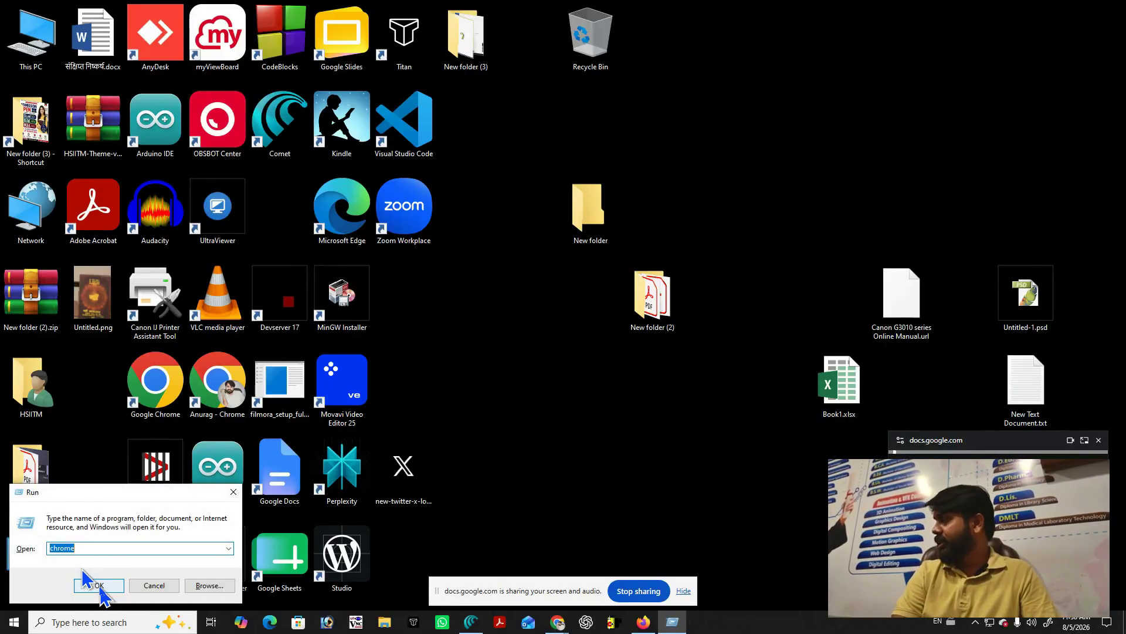
type("wi")
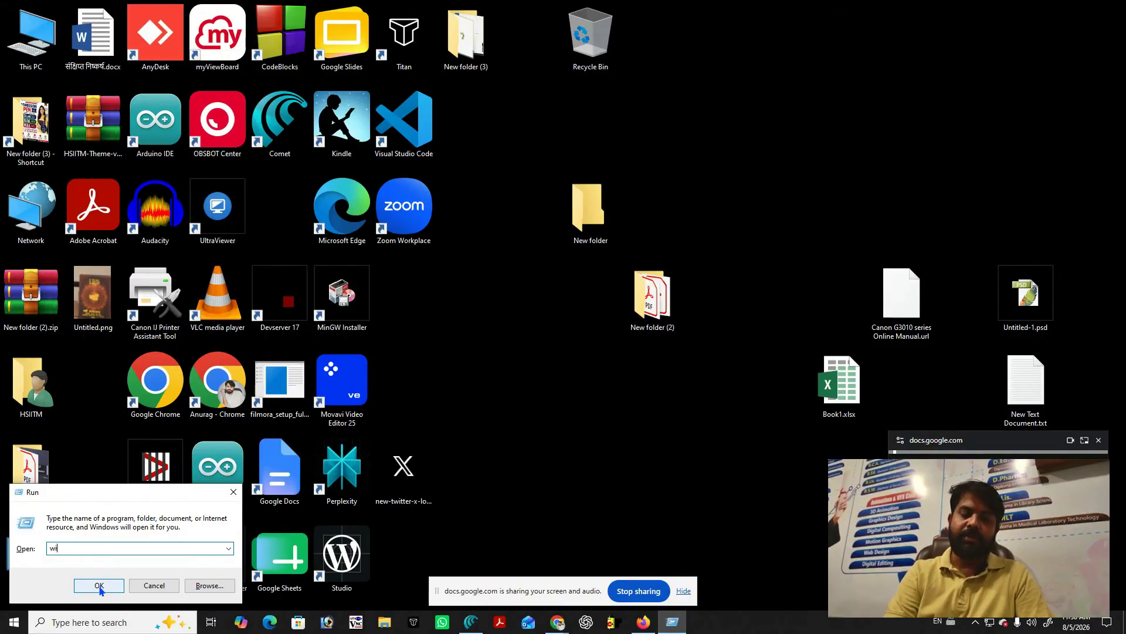
type("nword")
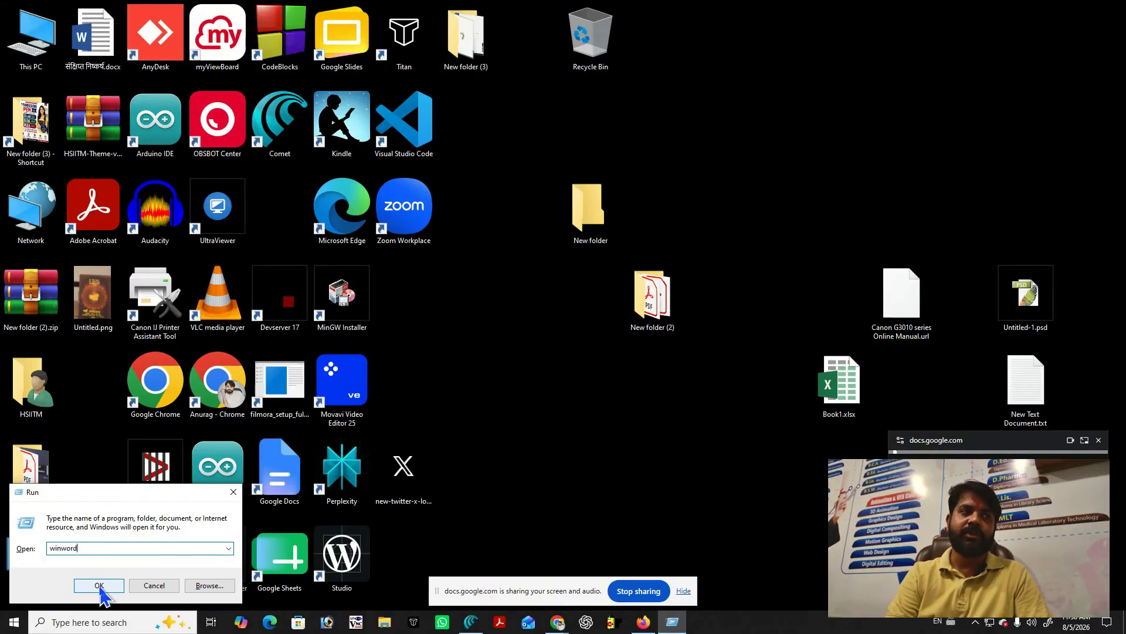
left_click(99, 586)
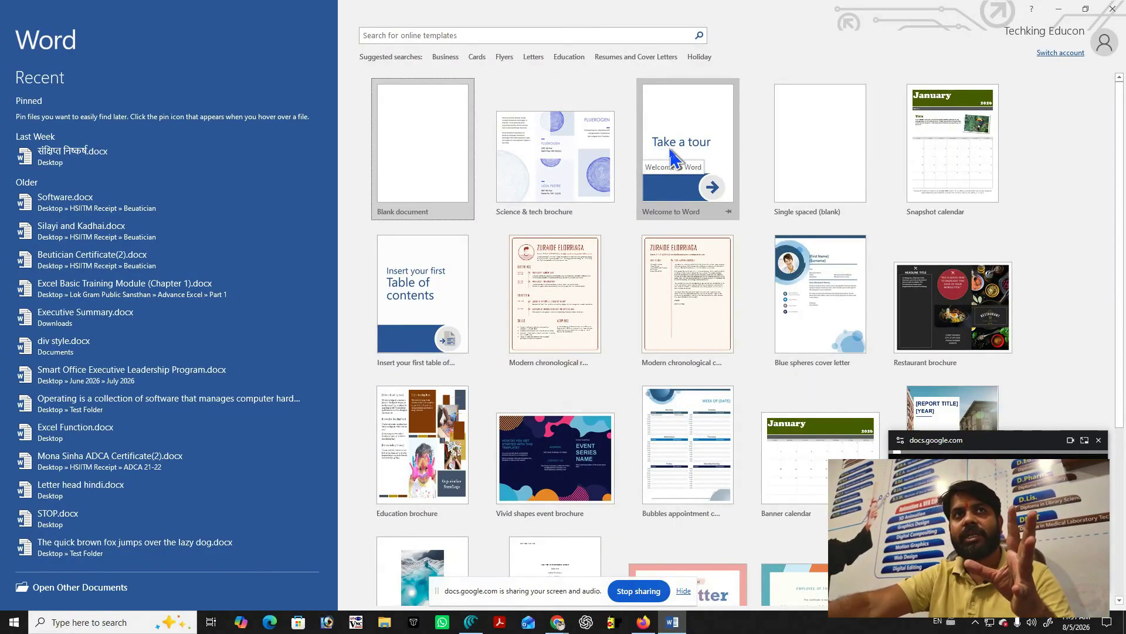
Create a document from the Welcome to Word template and scroll down to 'Write eloquently'.
left_click(667, 148)
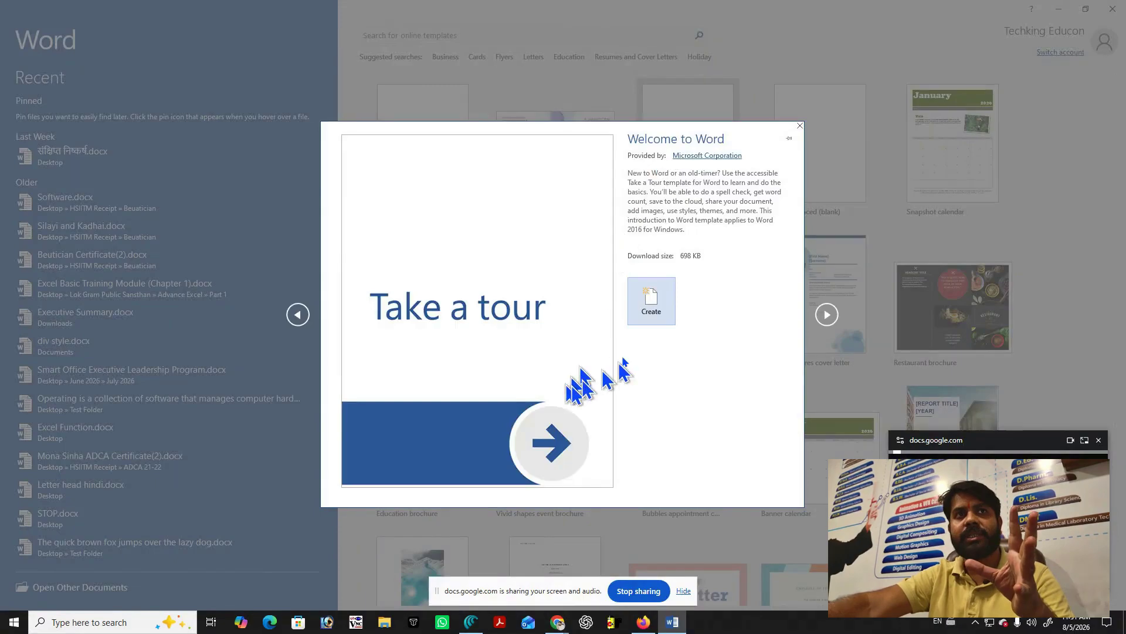
left_click(648, 296)
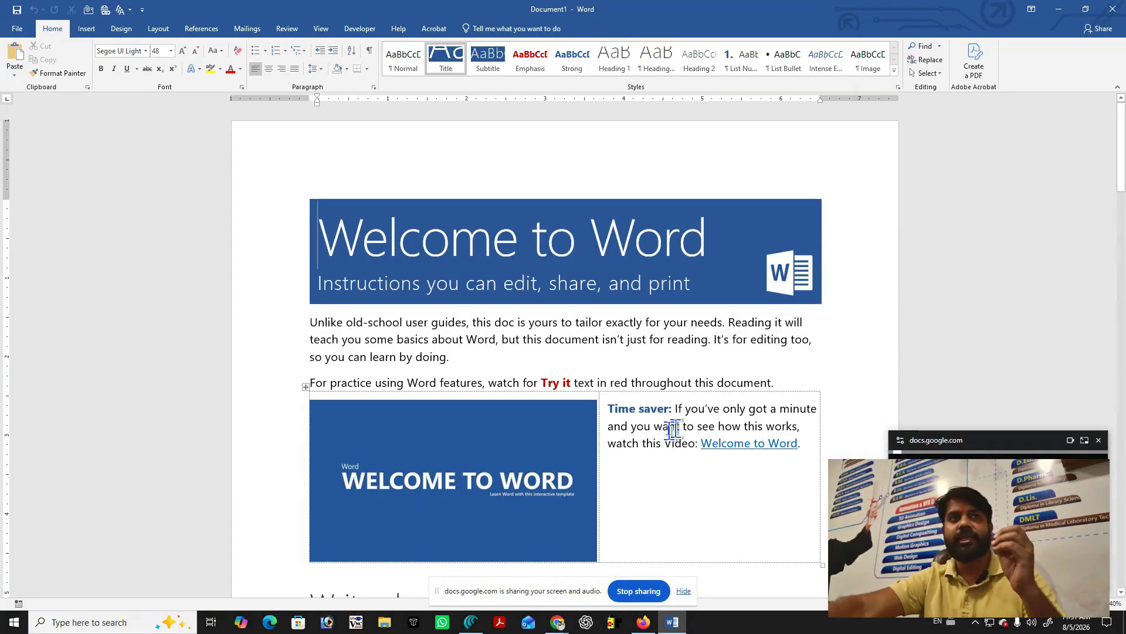
scroll(610, 326, "down", 5)
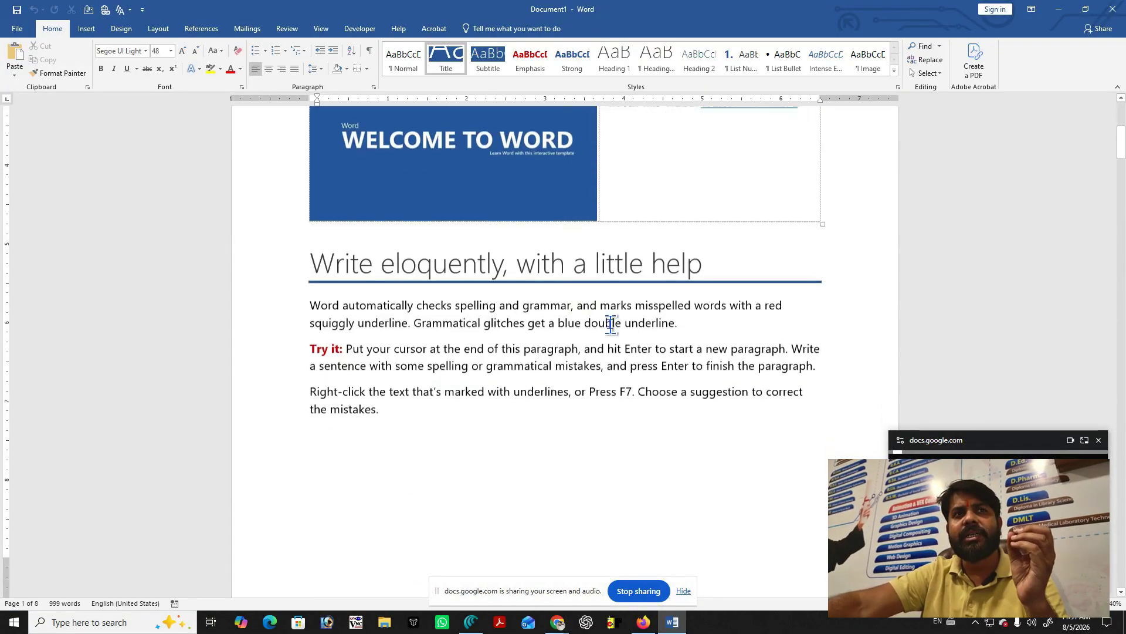
scroll(611, 322, "down", 2)
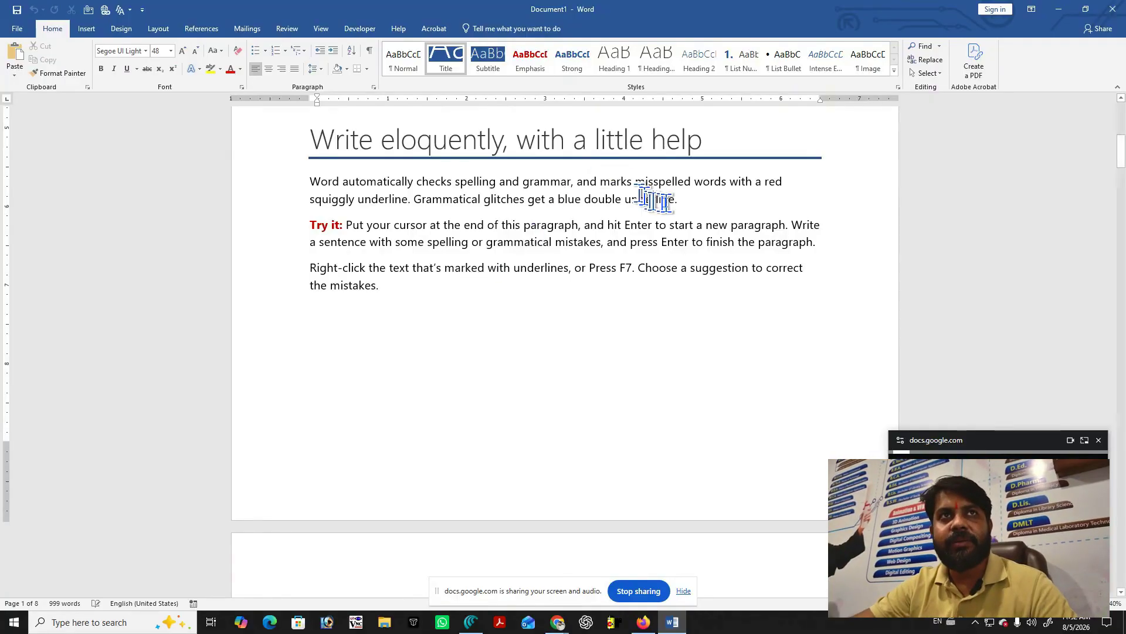
left_click(704, 199)
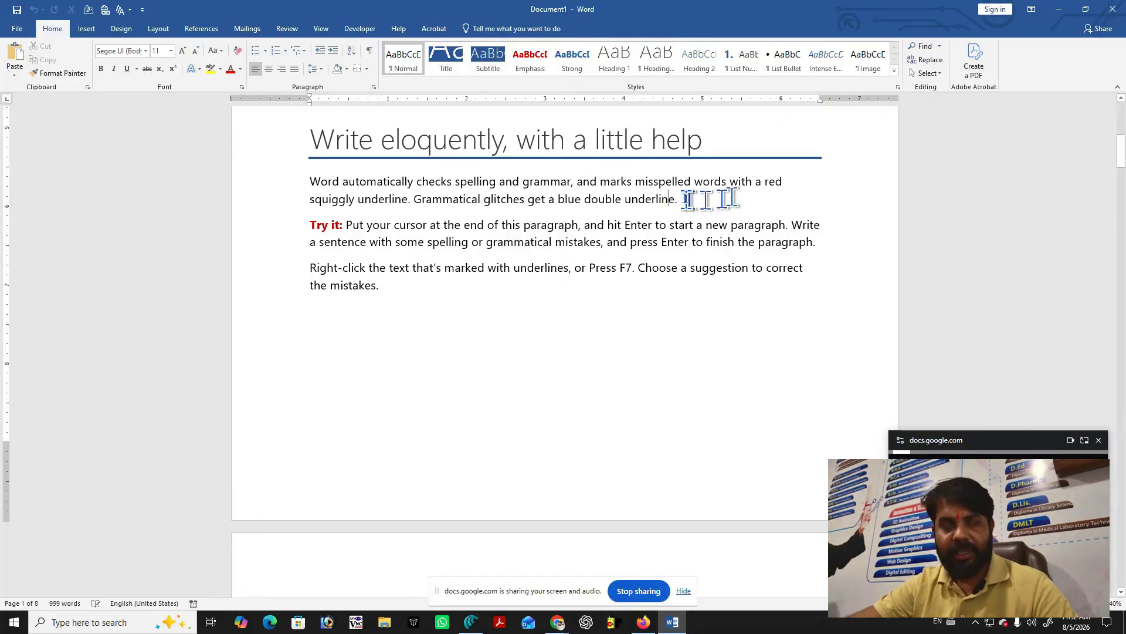
left_click(621, 199)
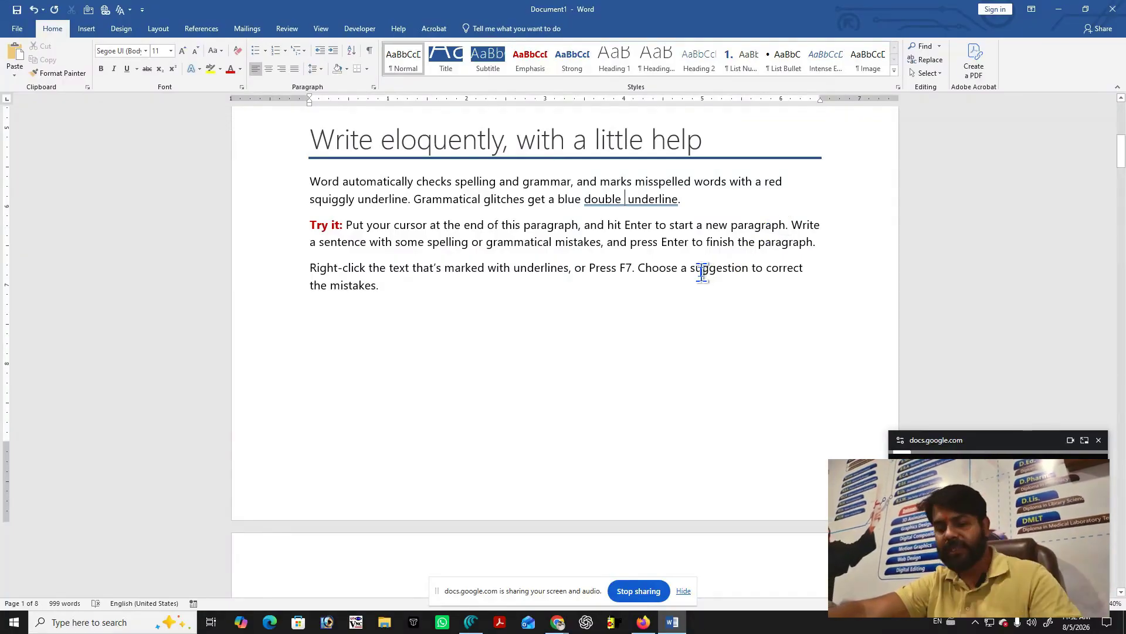
right_click(642, 203)
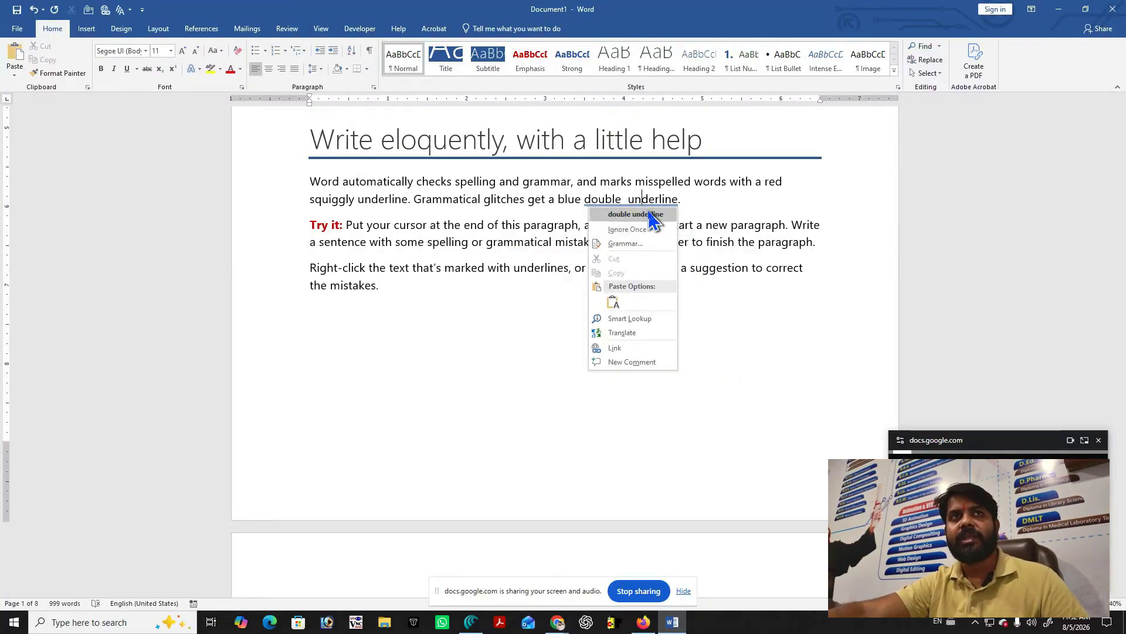
left_click(650, 218)
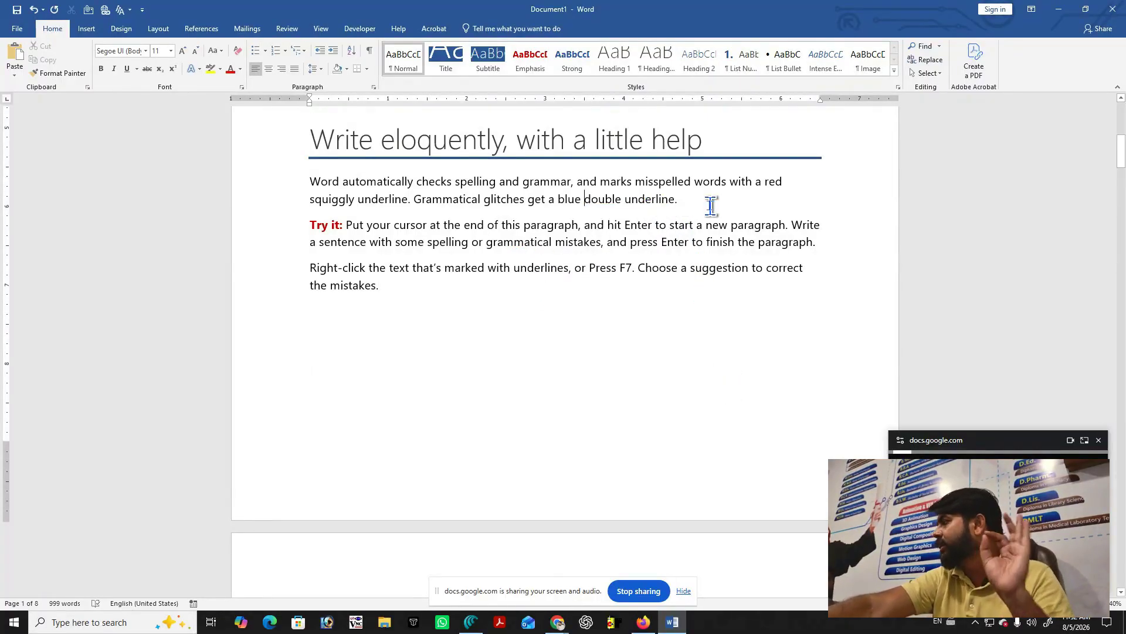
left_click(467, 198)
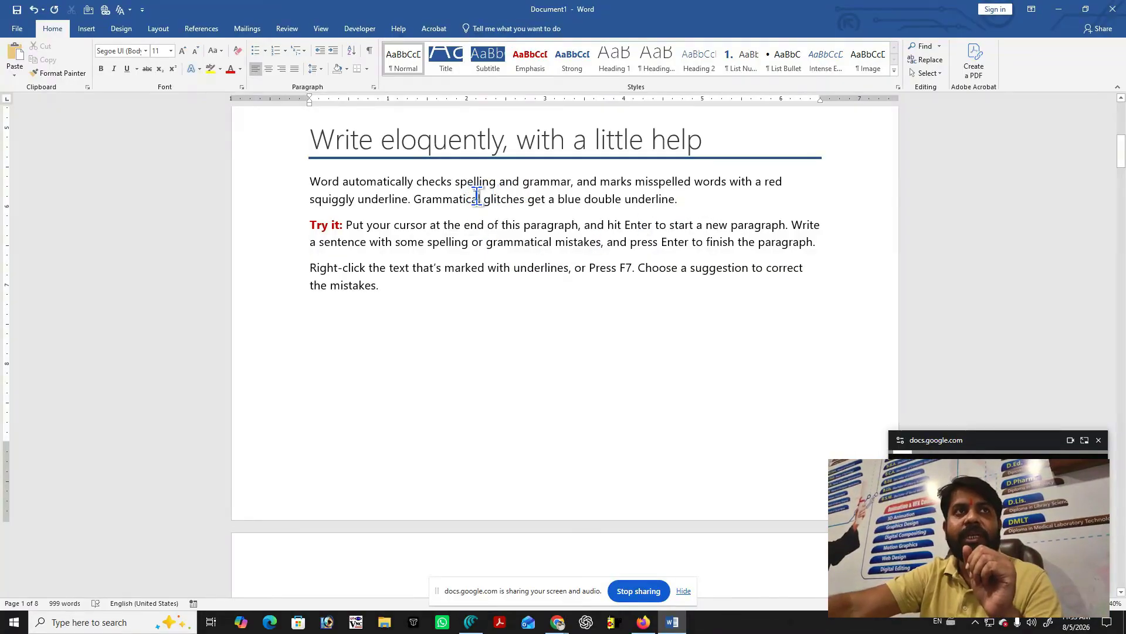
key("BackSpace")
key("BackSpace")
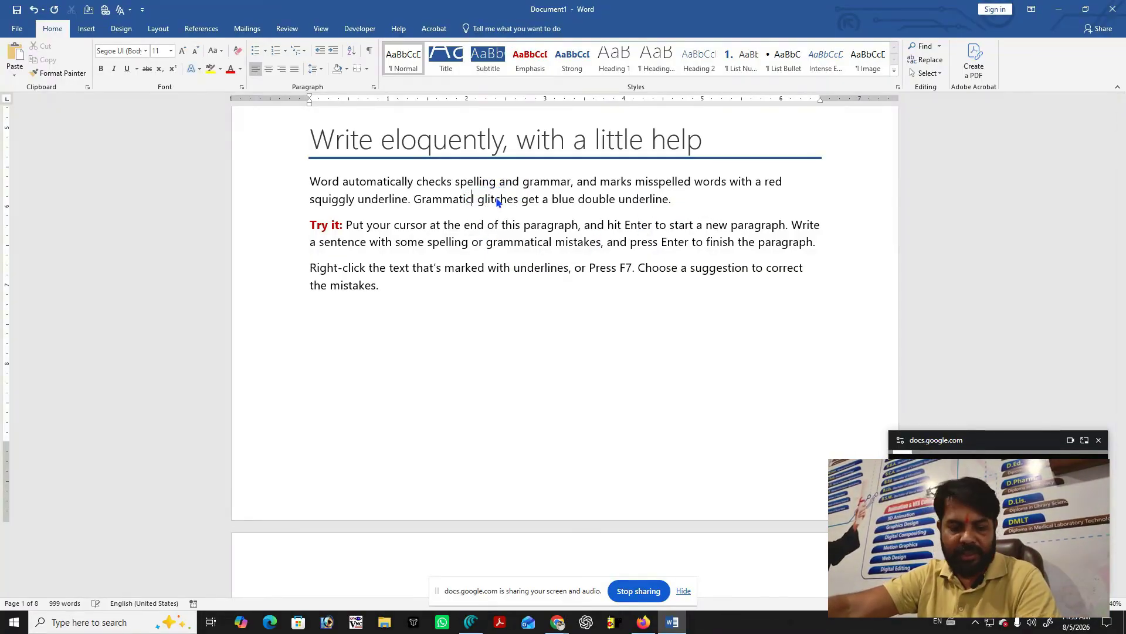
type("el")
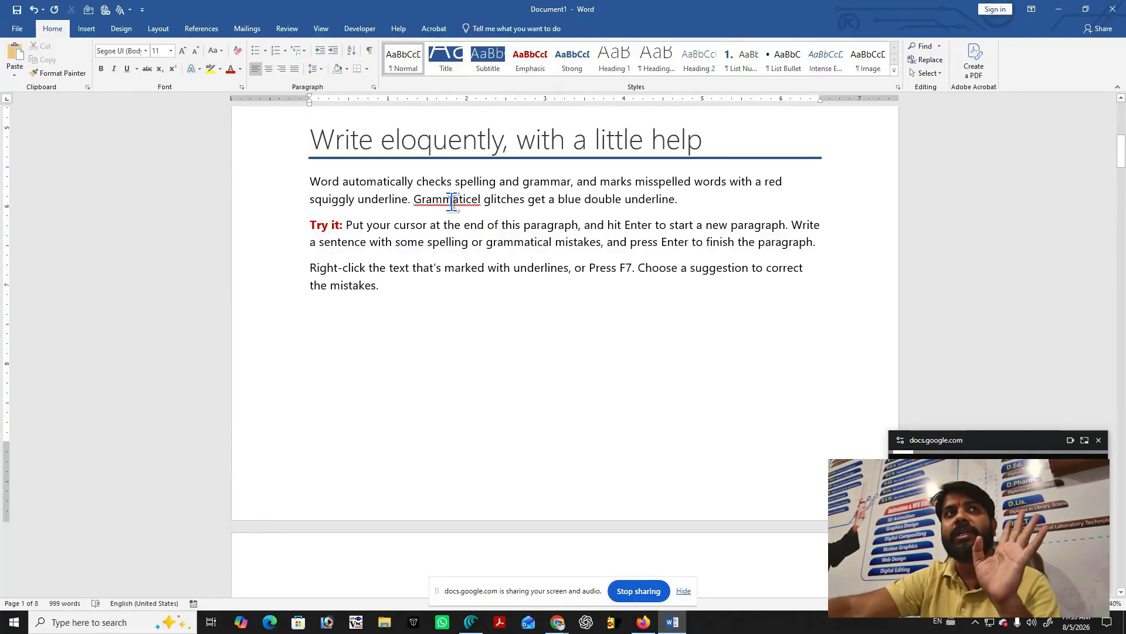
right_click(452, 202)
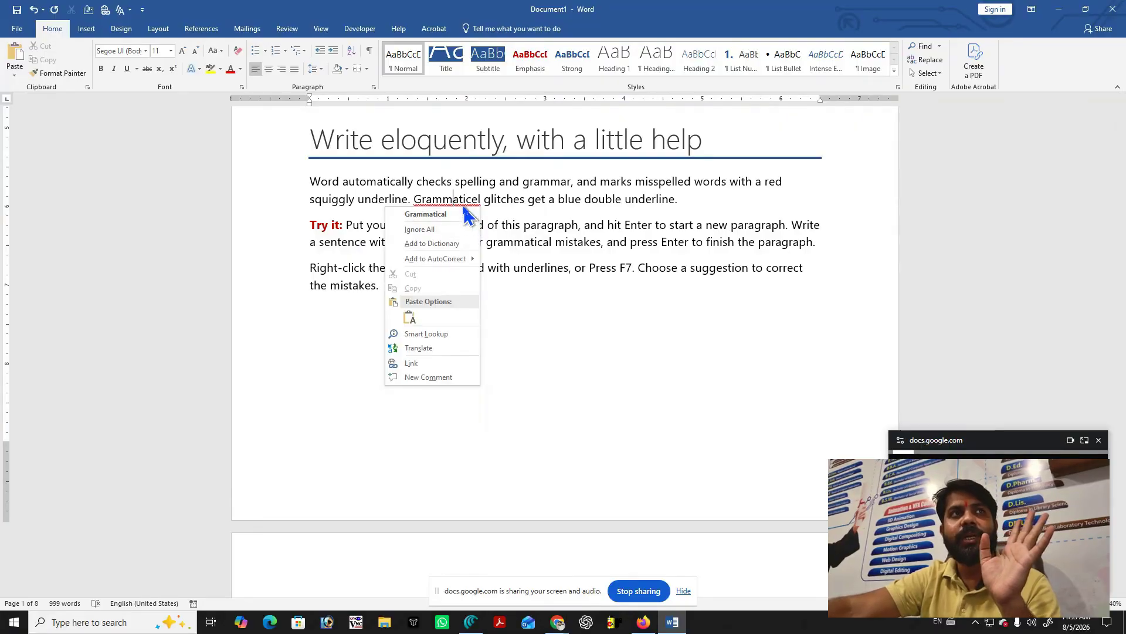
left_click(470, 214)
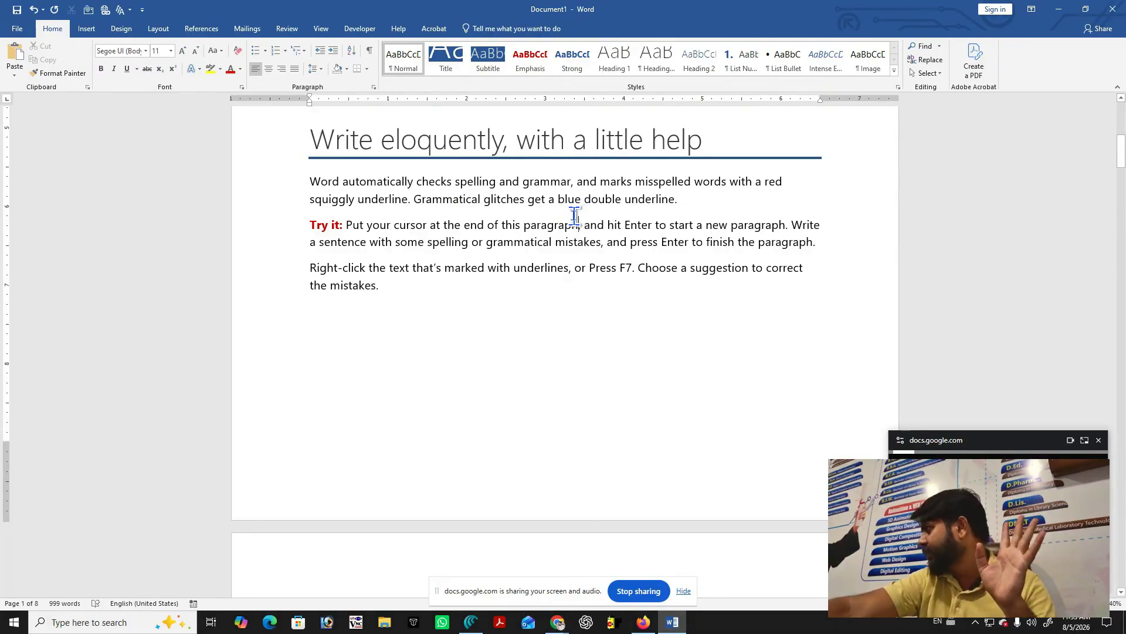
left_click(450, 244)
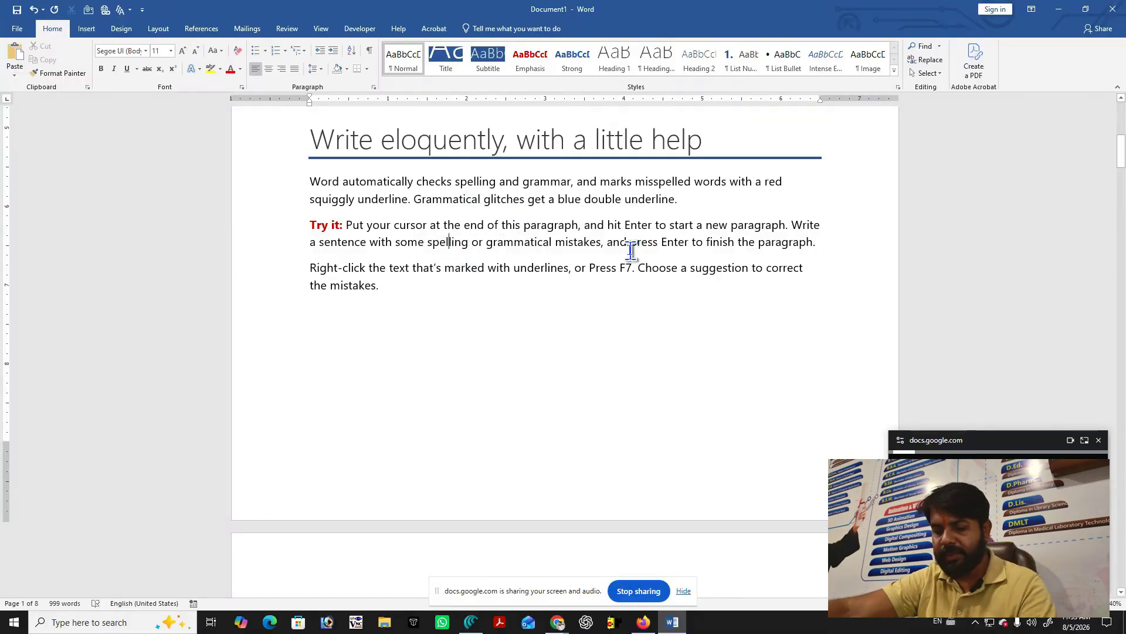
key("BackSpace")
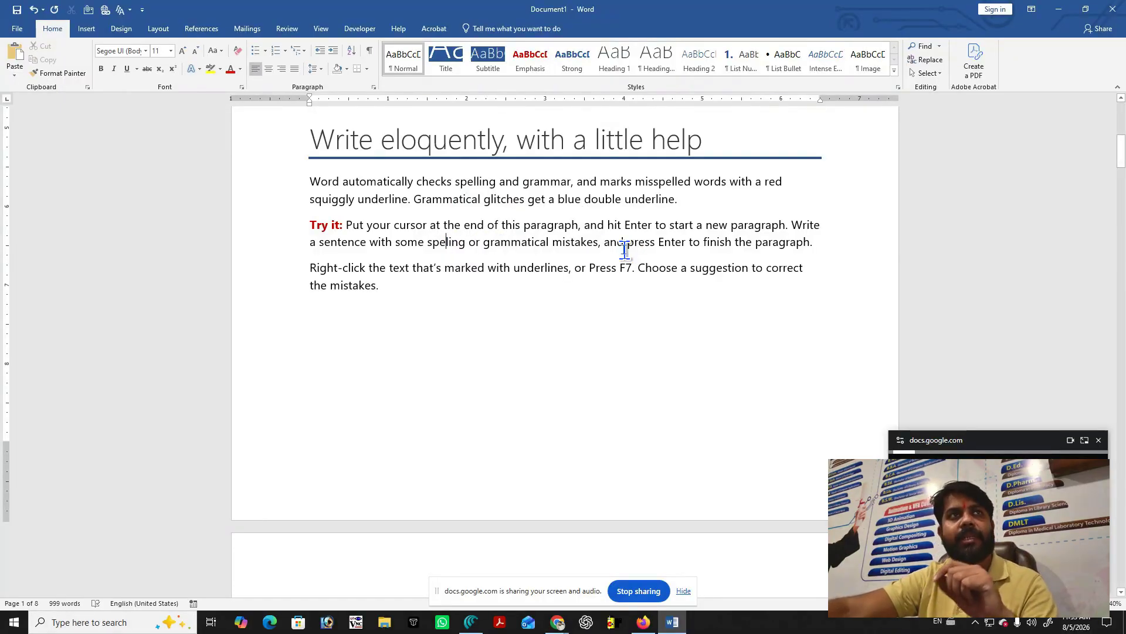
left_click(512, 244)
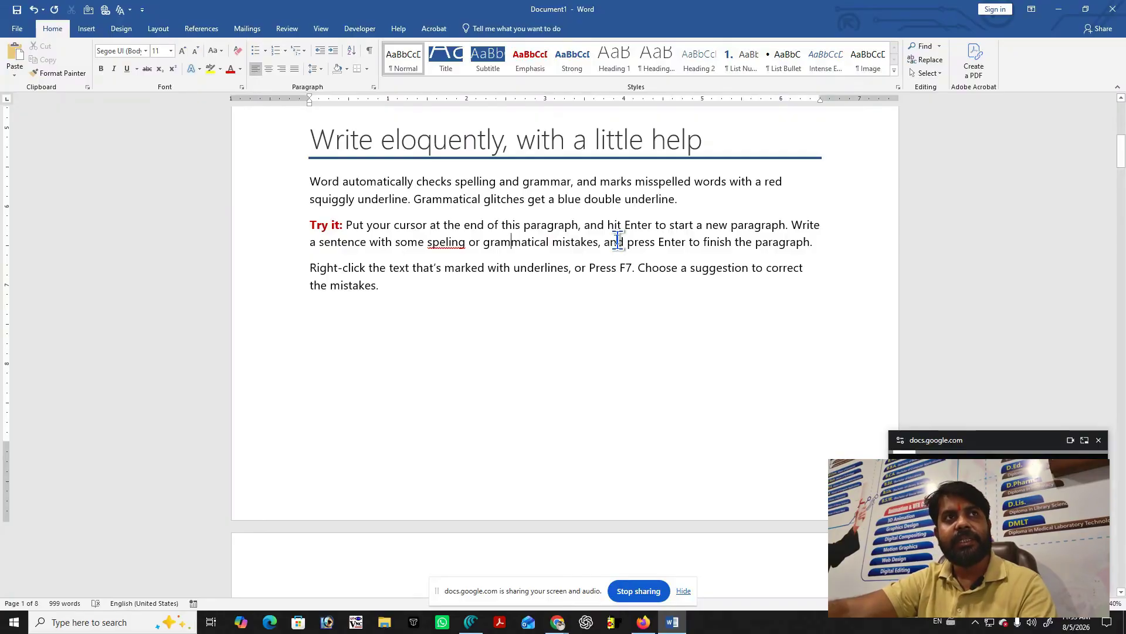
key("F7")
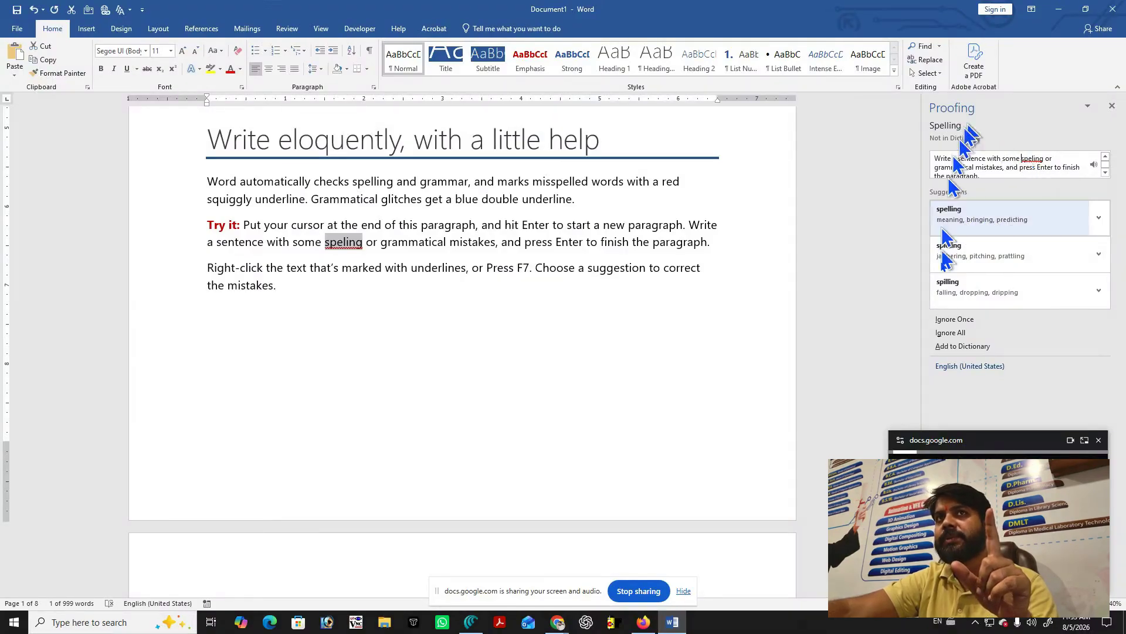
left_click(994, 223)
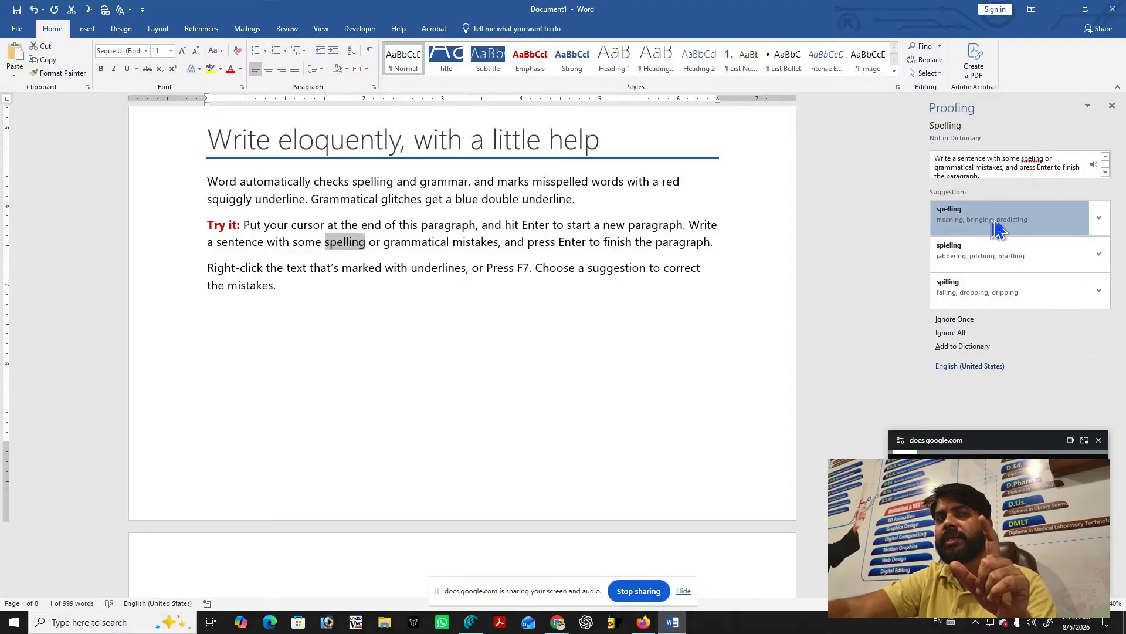
left_click(572, 343)
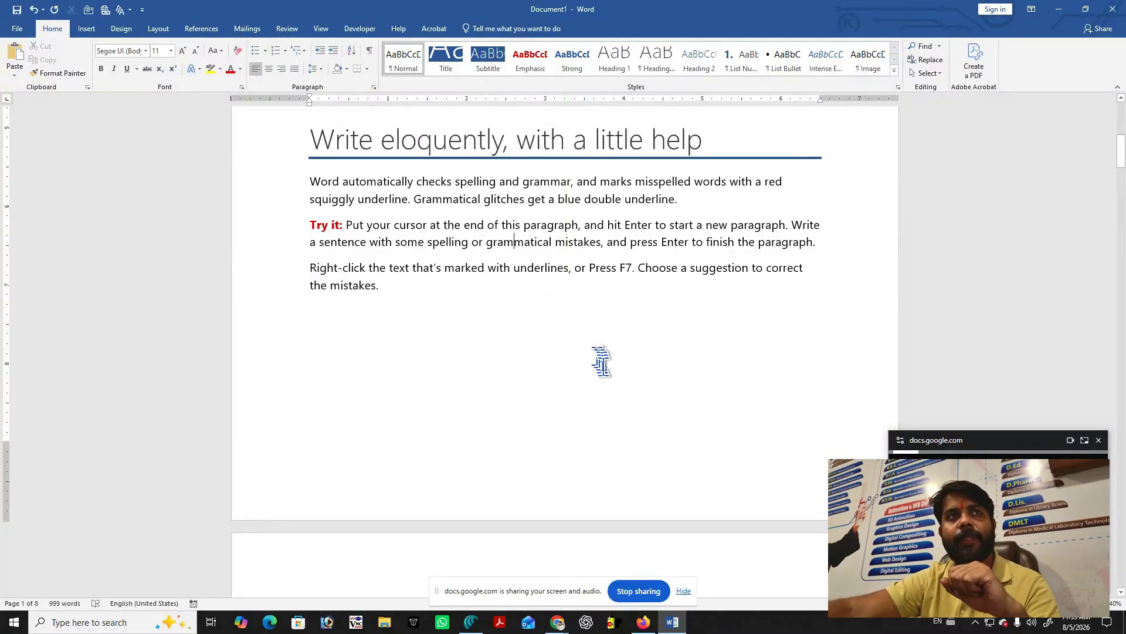
scroll(605, 372, "down", 2)
scroll(605, 372, "down", 6)
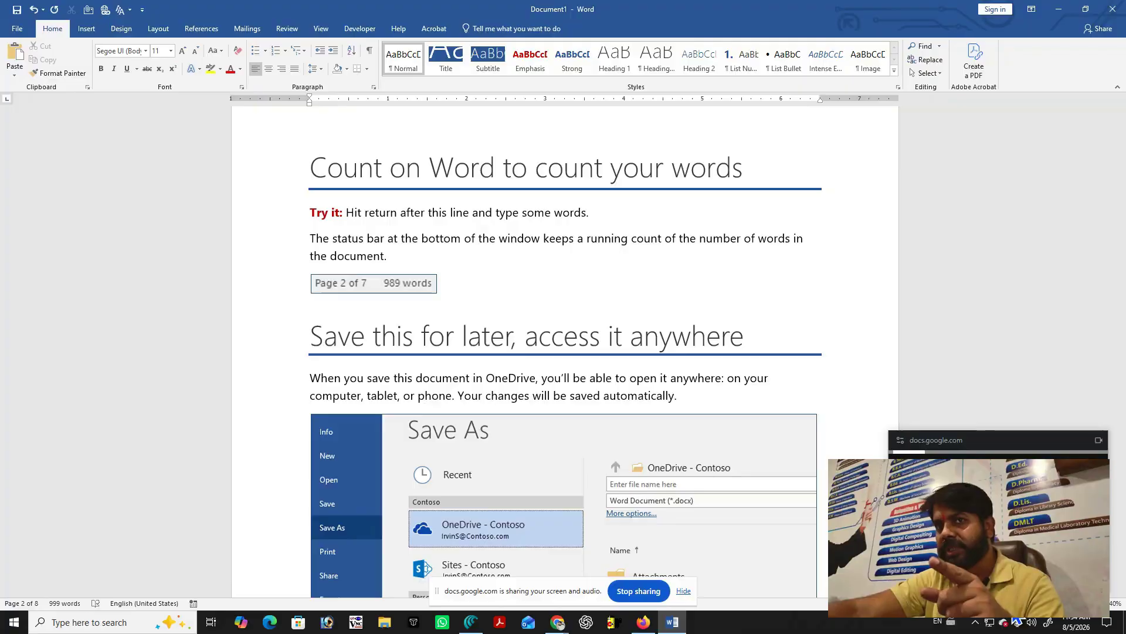
Try Web Layout, return to Print Layout, then view the document in Read Mode.
left_click(1037, 603)
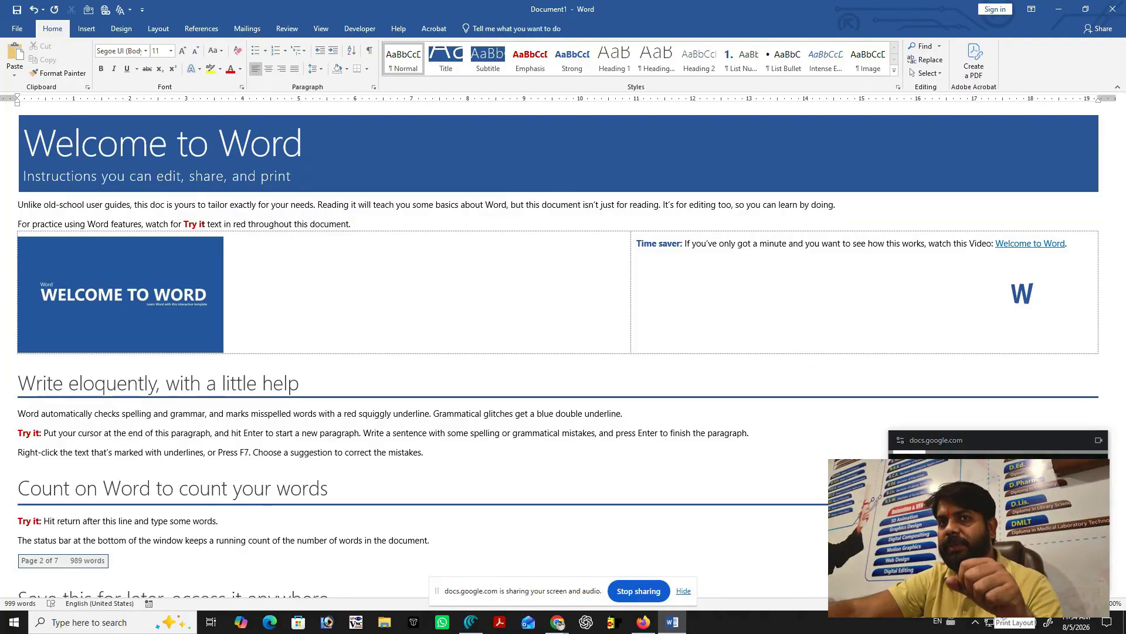
key("ctrl+alt+p")
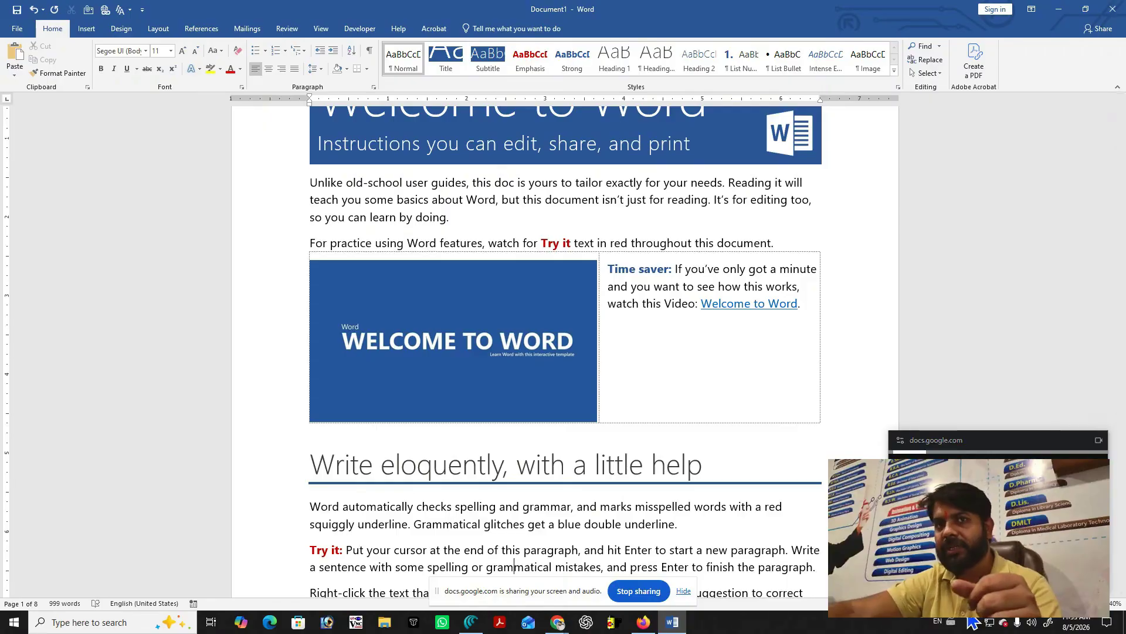
left_click(999, 603)
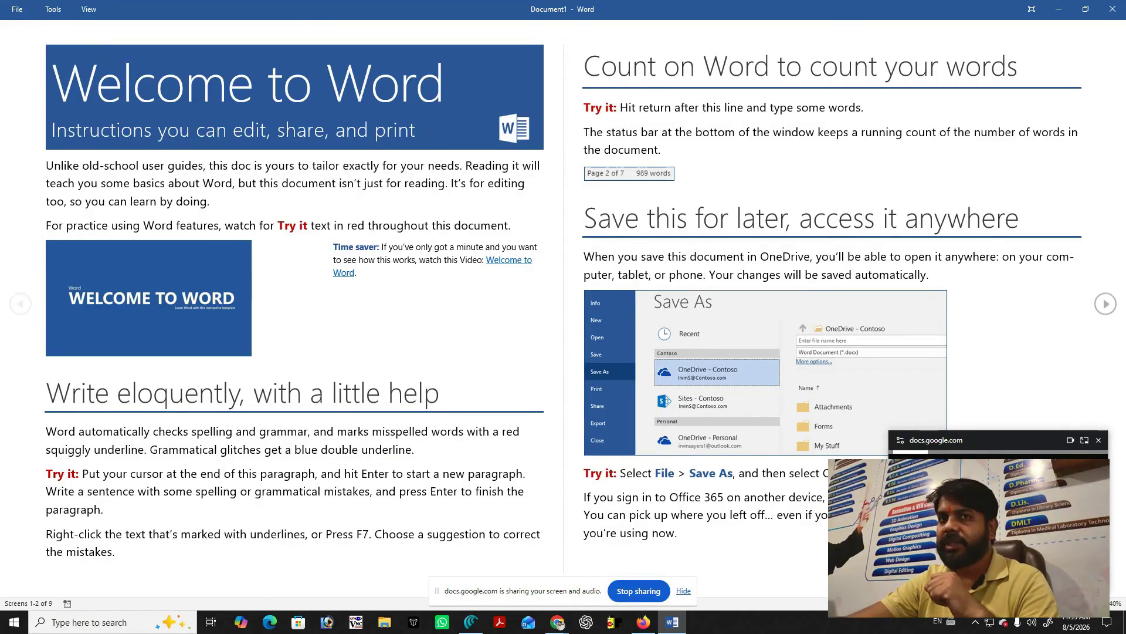
Exit Read Mode with Esc, returning Document1 to Print Layout editing.
key("Escape")
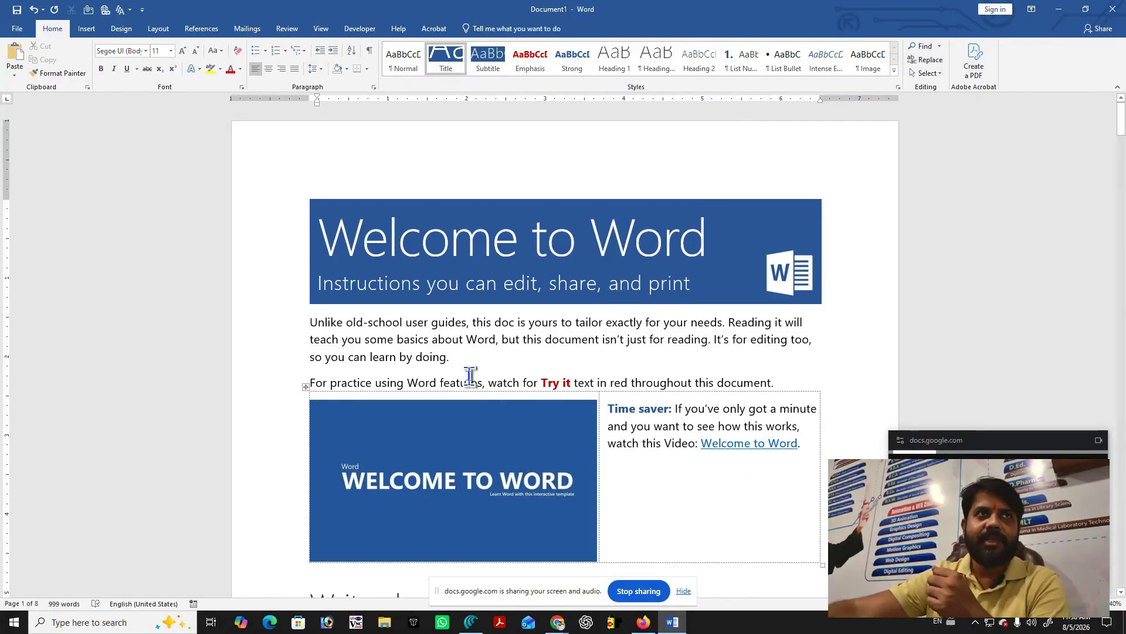
scroll(481, 373, "down", 5)
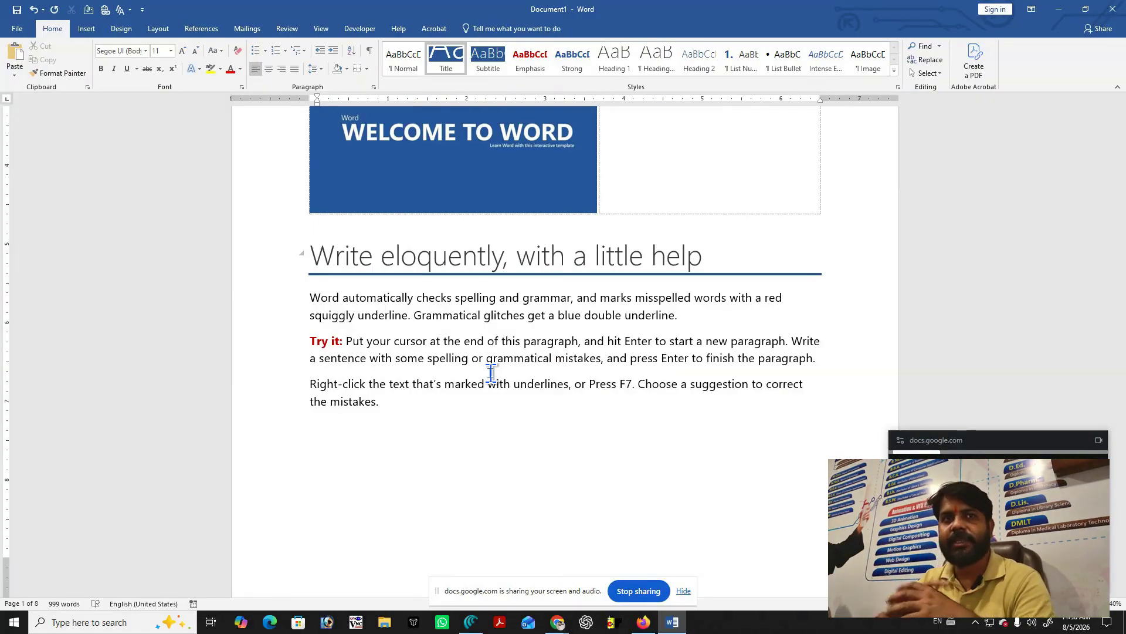
scroll(546, 405, "down", 8)
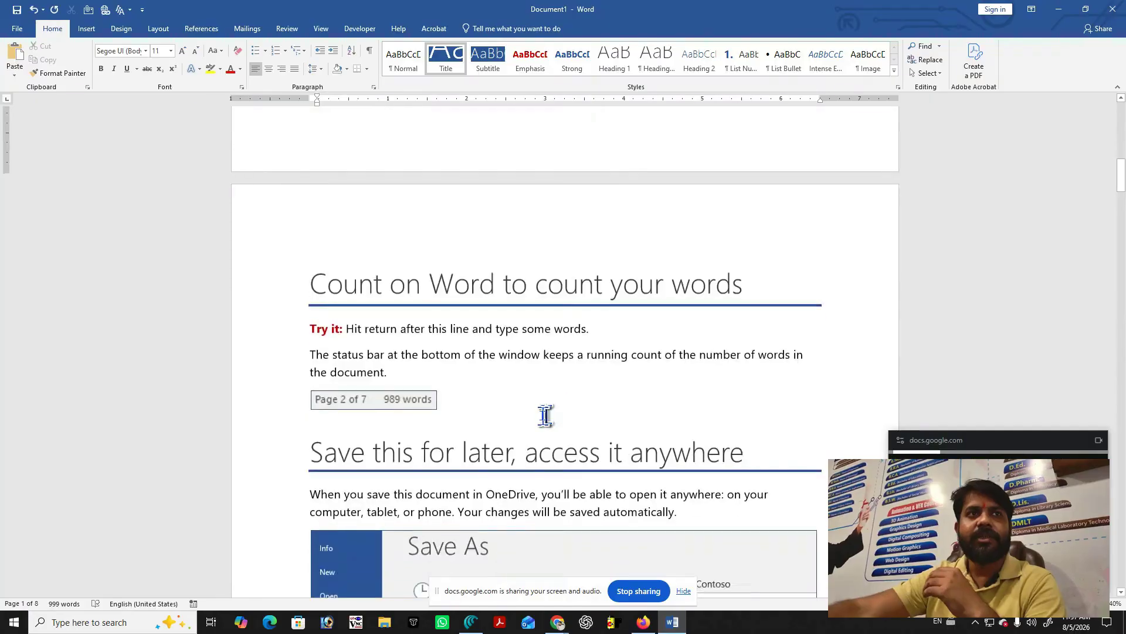
scroll(546, 416, "down", 3)
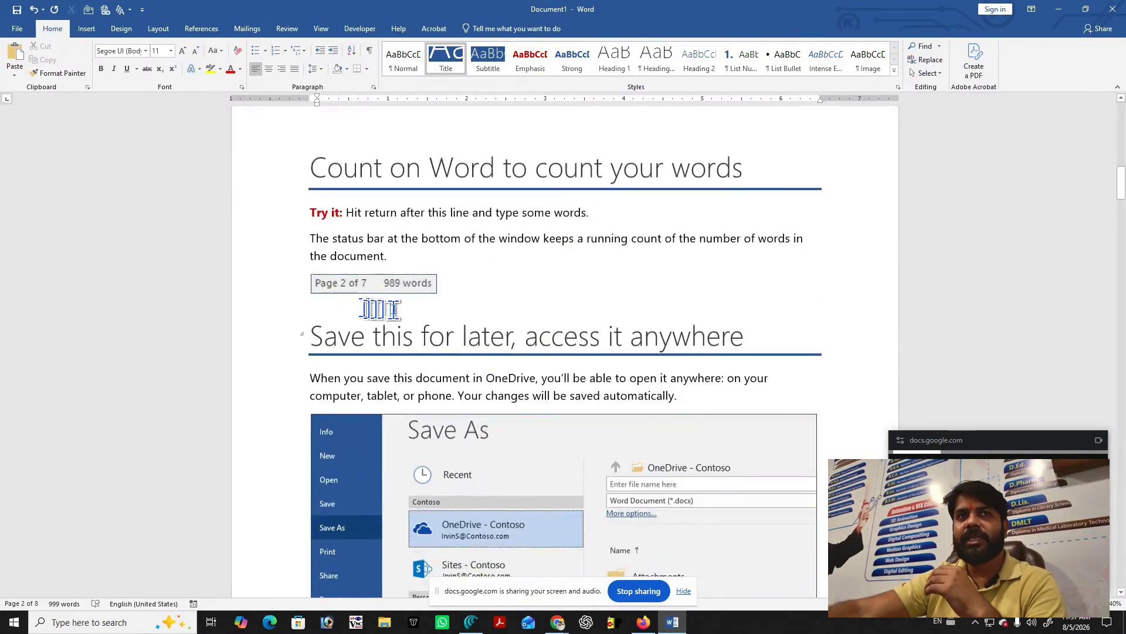
scroll(387, 306, "down", 6)
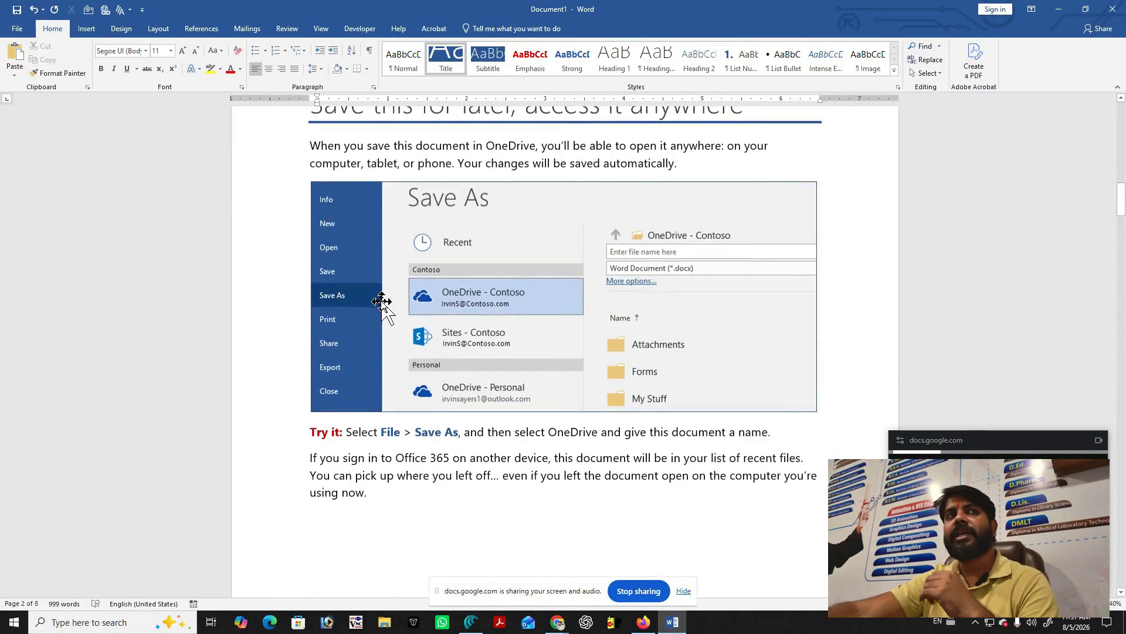
scroll(382, 302, "up", 3)
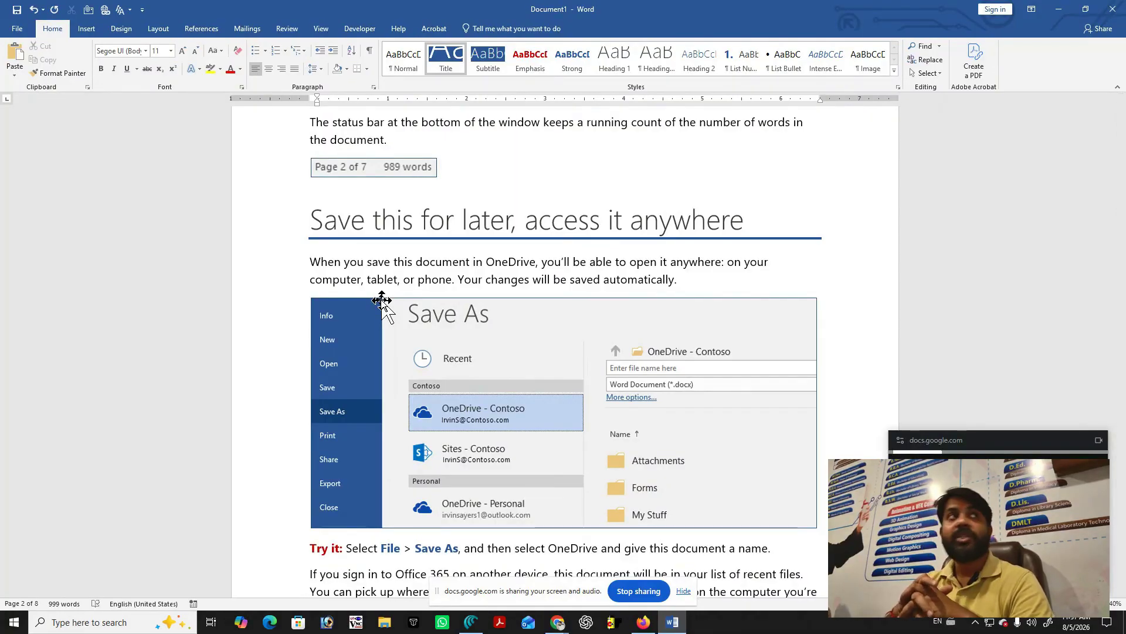
Bring up Save As for Document1 with This PC's recent folders listed.
left_click(21, 28)
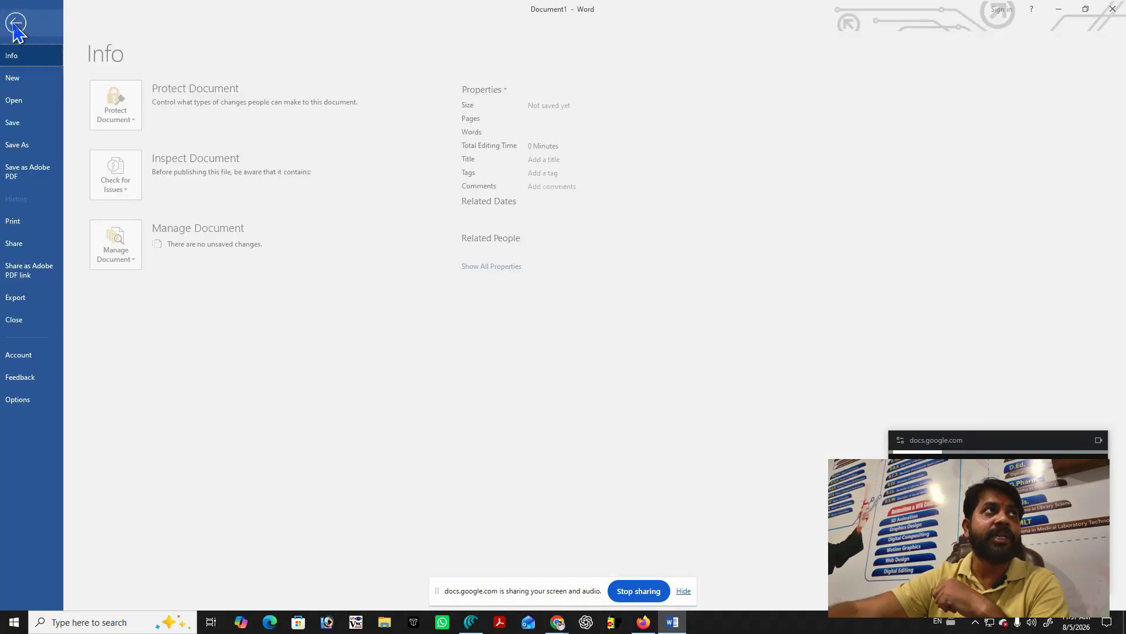
left_click(32, 144)
left_click(226, 163)
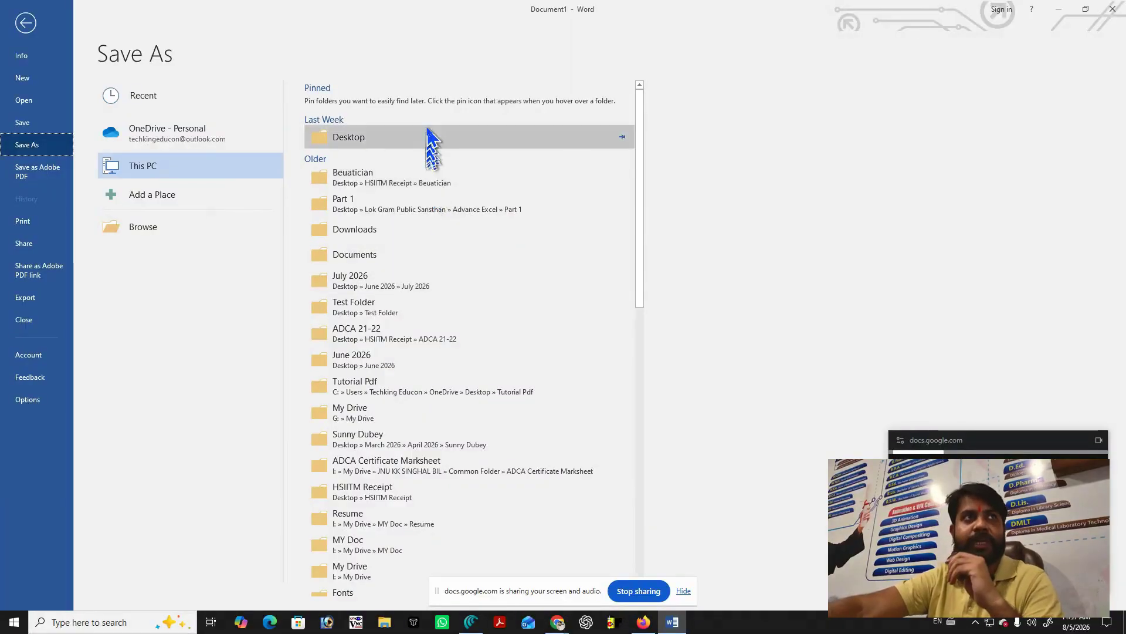
Save Document1 as 'Welcome to Word.docx' inside the Desktop's New folder.
left_click(459, 139)
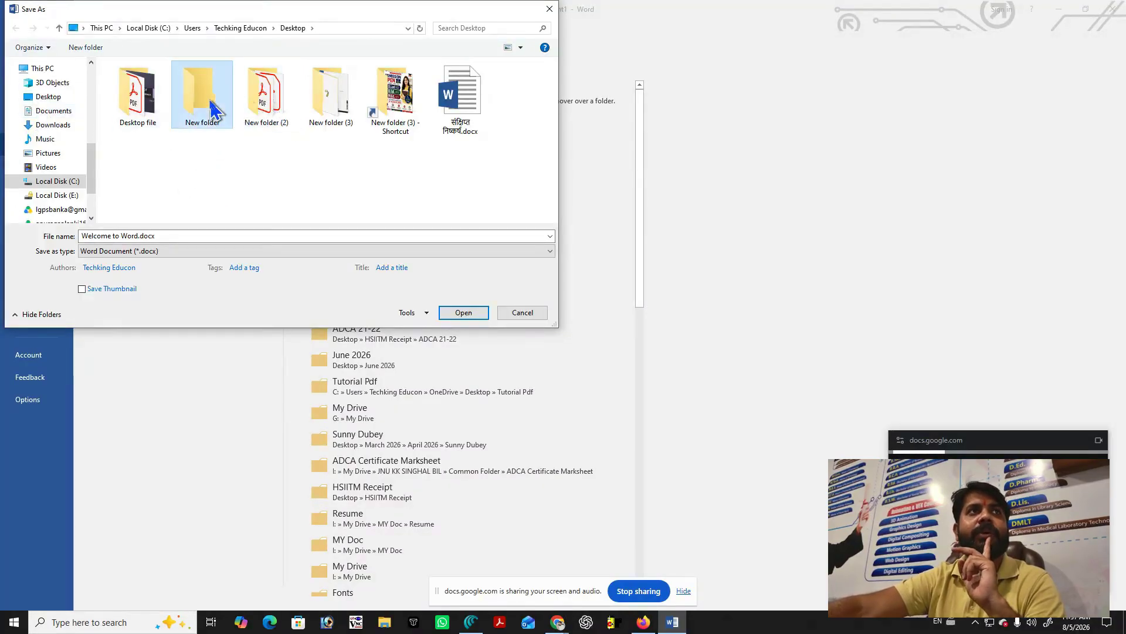
double_click(207, 108)
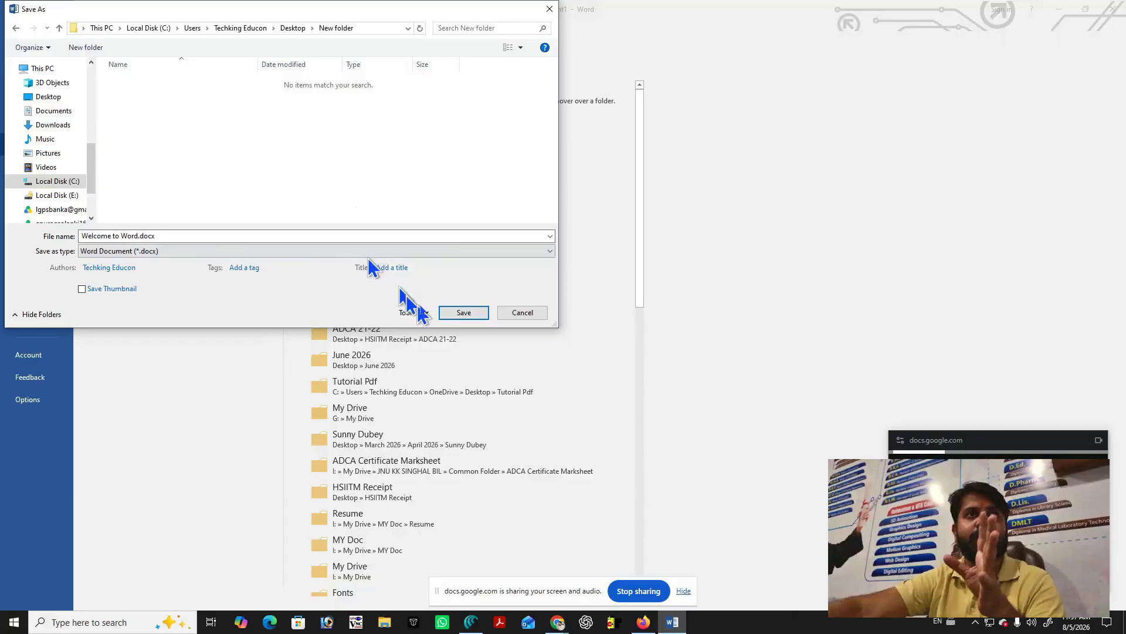
left_click(476, 313)
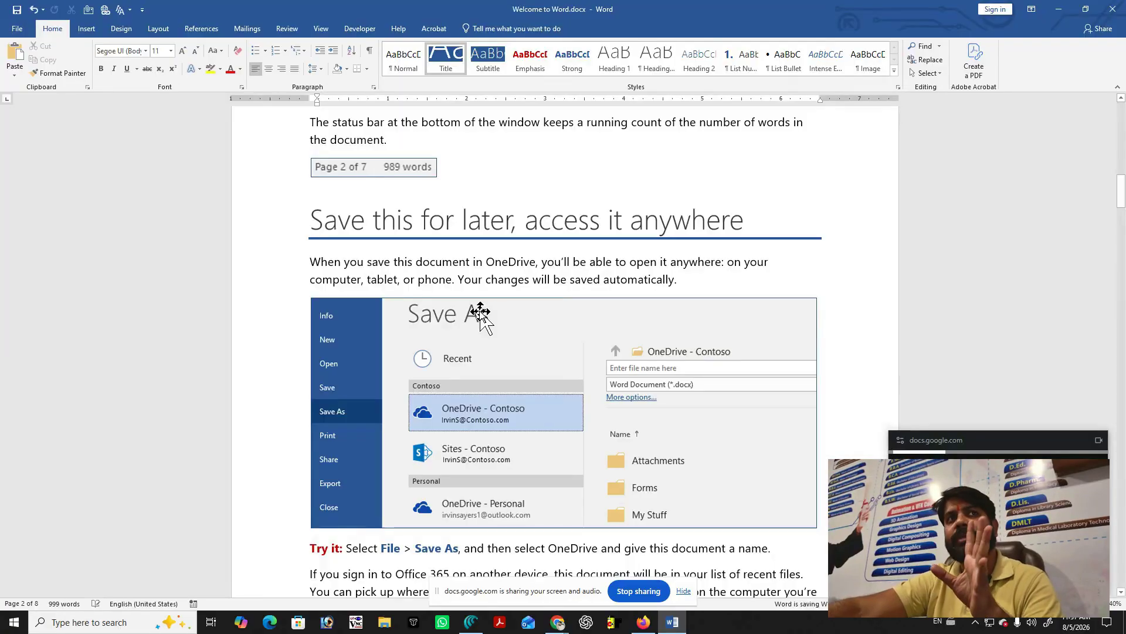
Save a PDF (*.pdf) copy named 'Welcome to Word.pdf' into New folder.
left_click(17, 29)
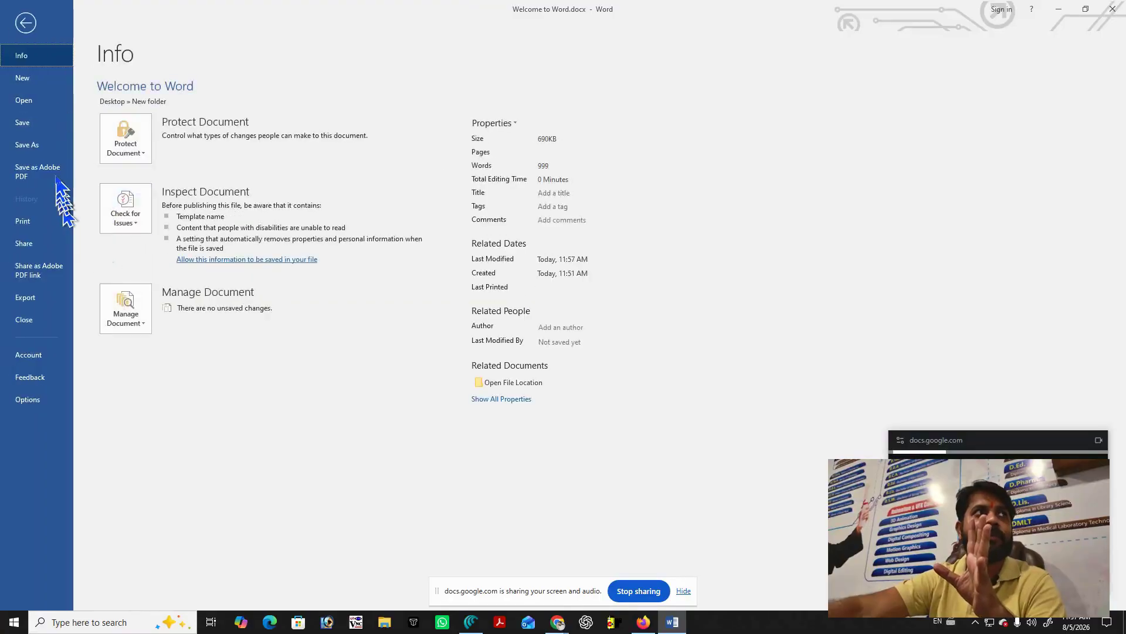
left_click(42, 146)
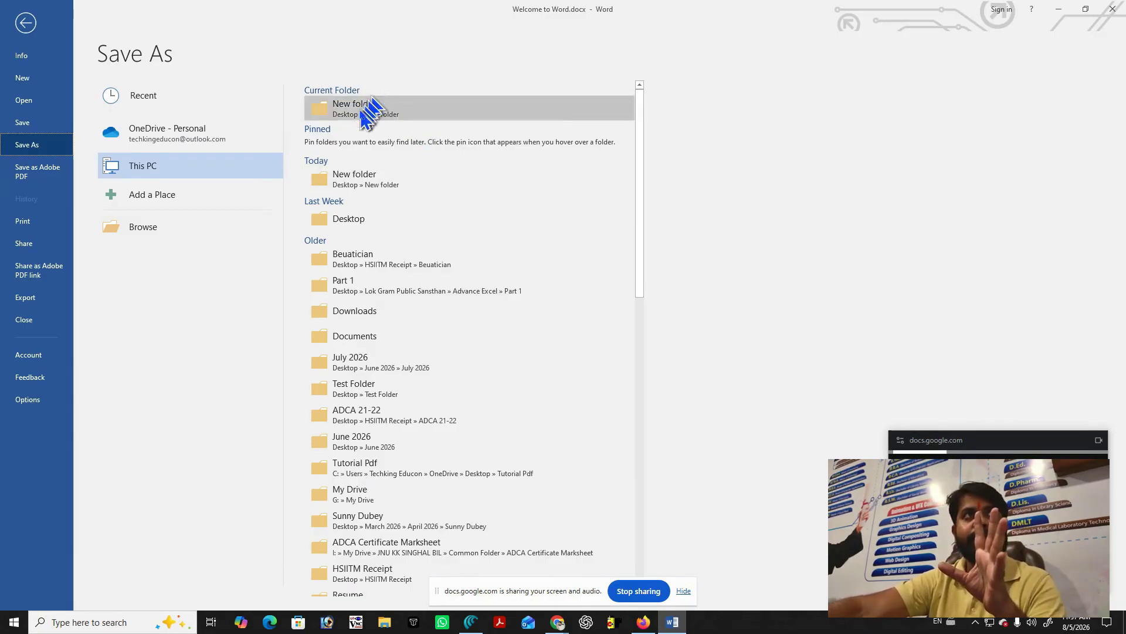
left_click(343, 107)
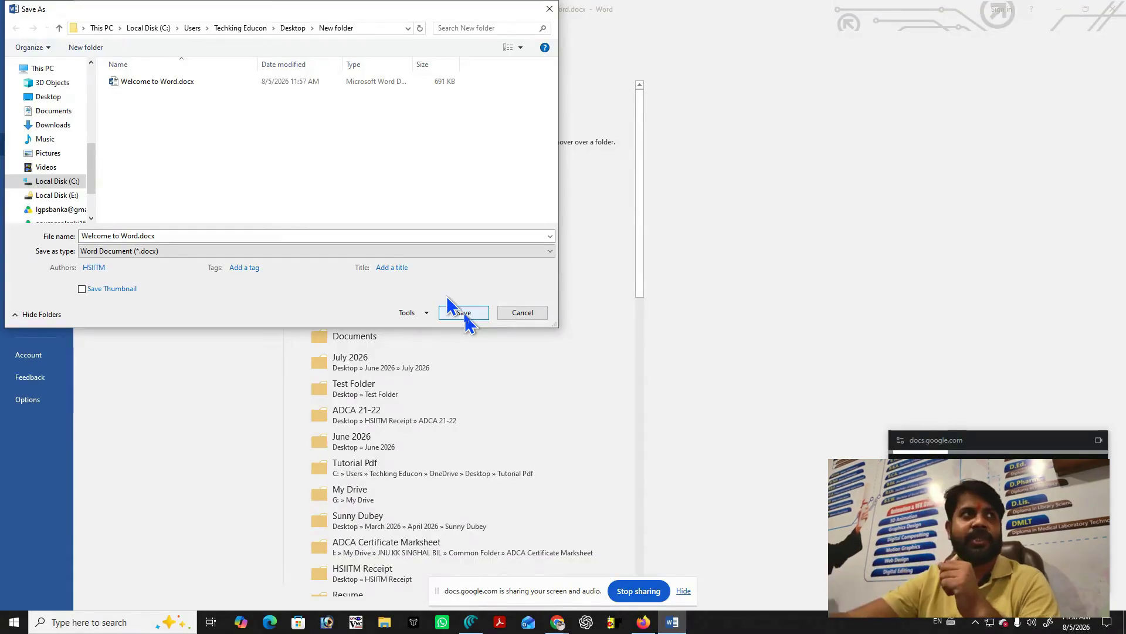
left_click(140, 251)
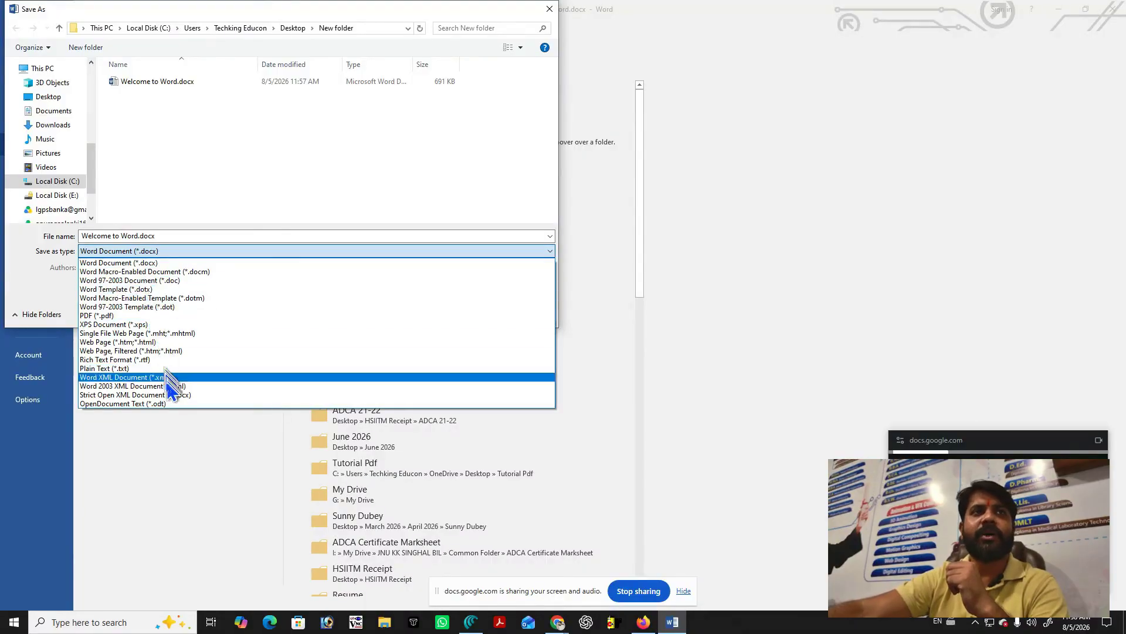
left_click(155, 317)
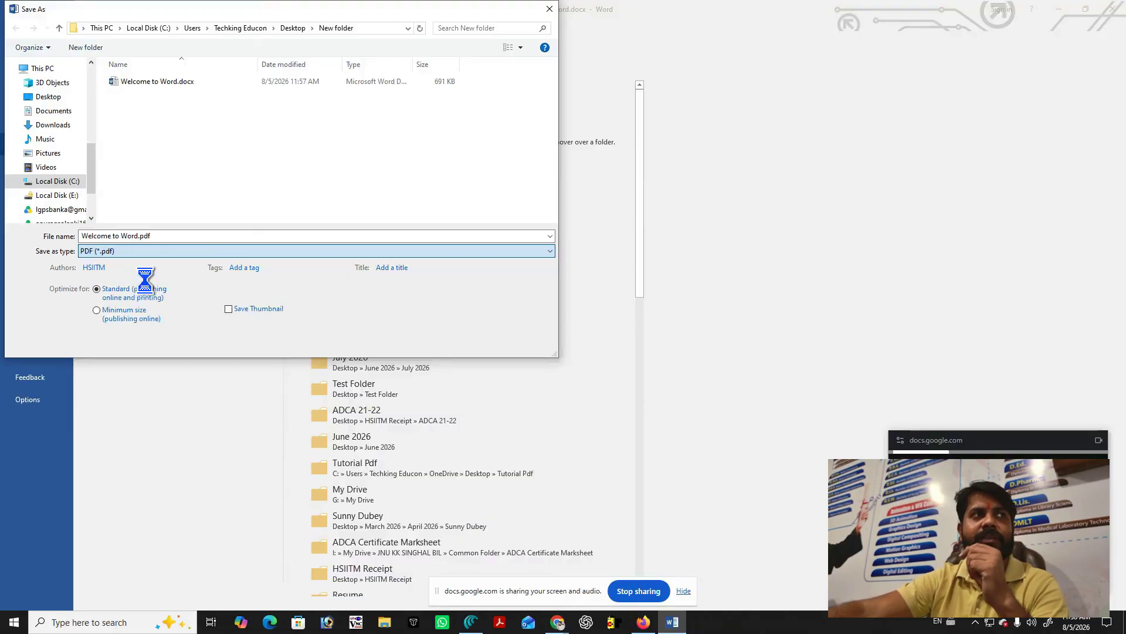
left_click(463, 344)
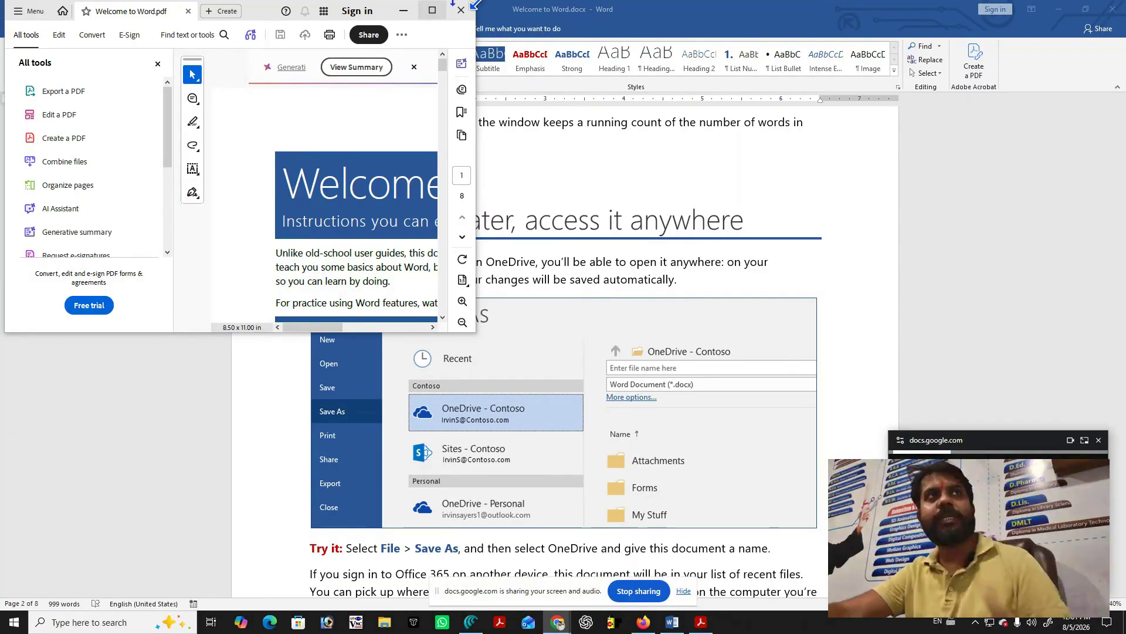
Maximize the Acrobat PDF window, then minimize it to return to Word.
left_click(432, 10)
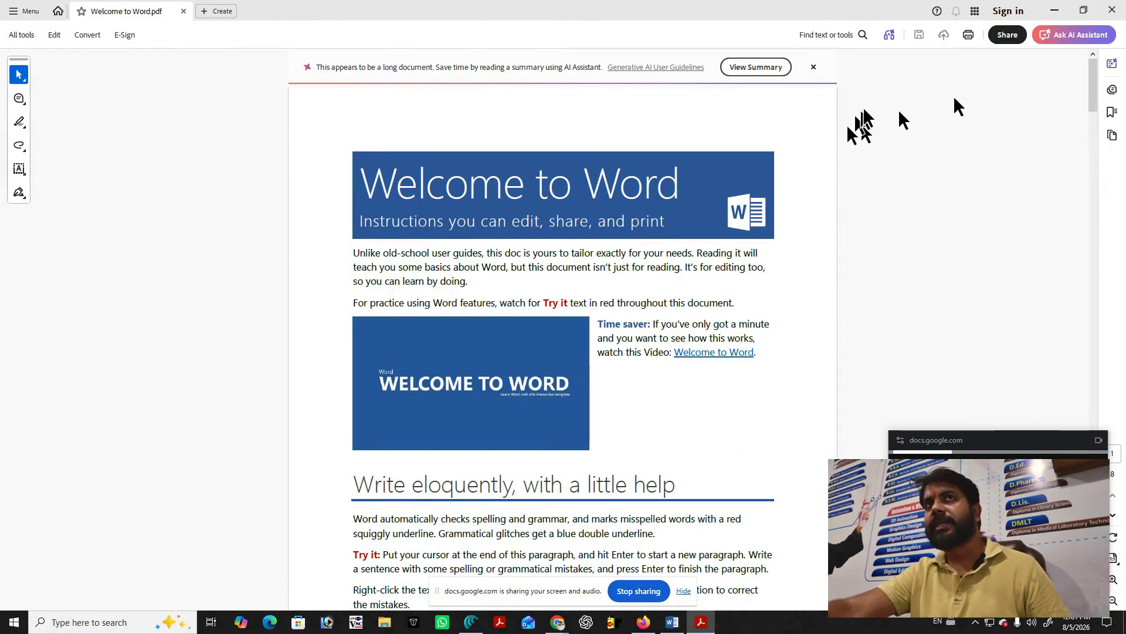
left_click(1054, 11)
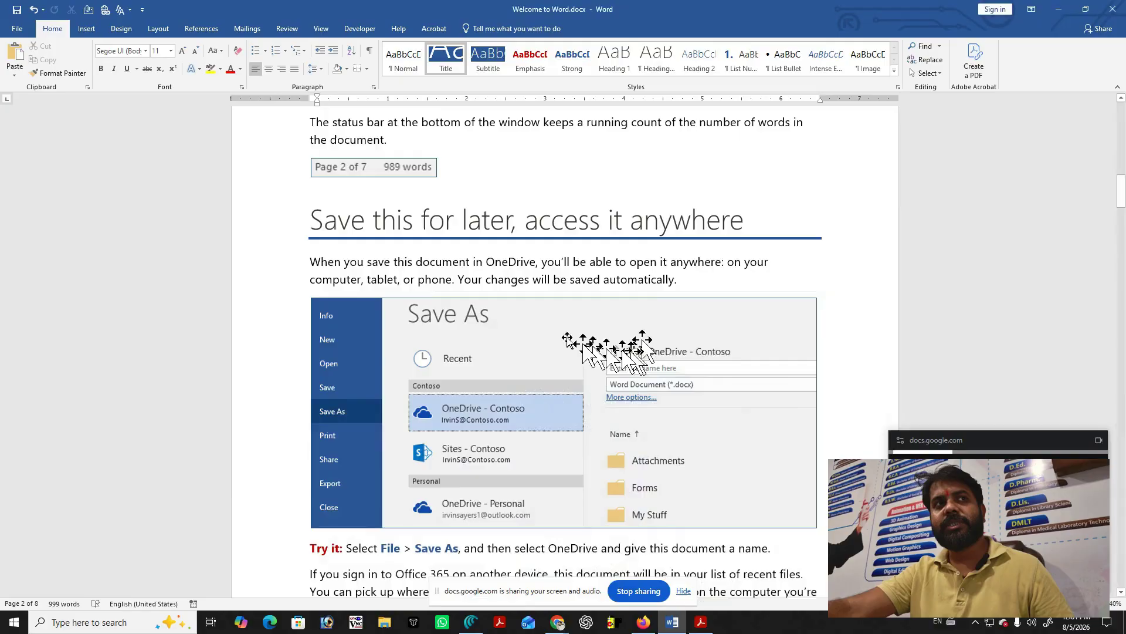
scroll(410, 375, "down", 5)
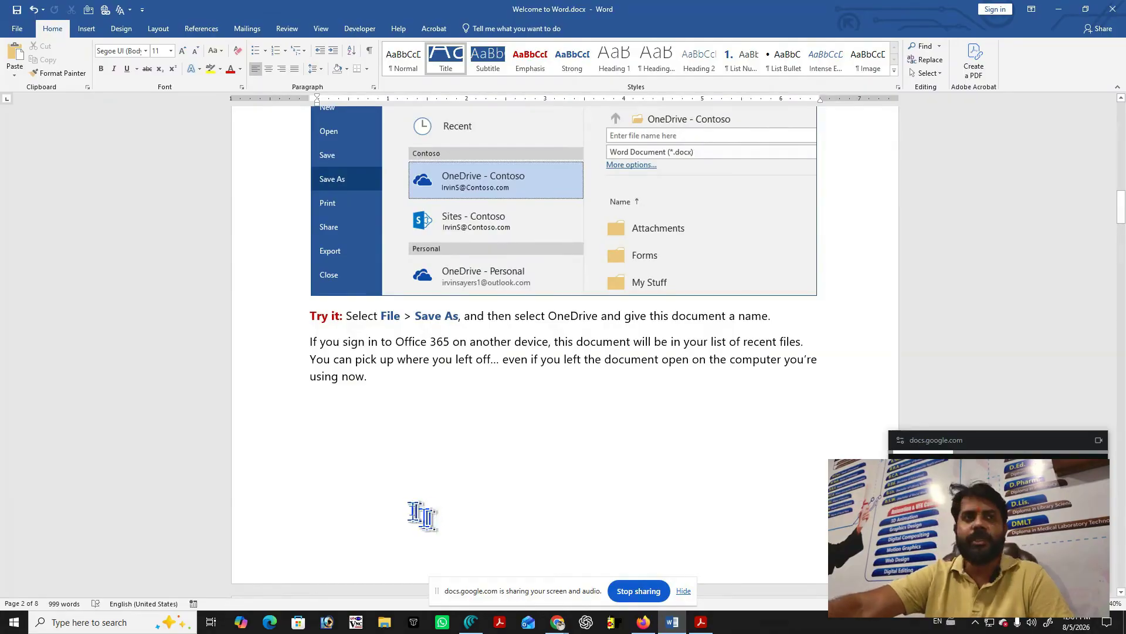
scroll(422, 504, "down", 6)
scroll(437, 475, "down", 6)
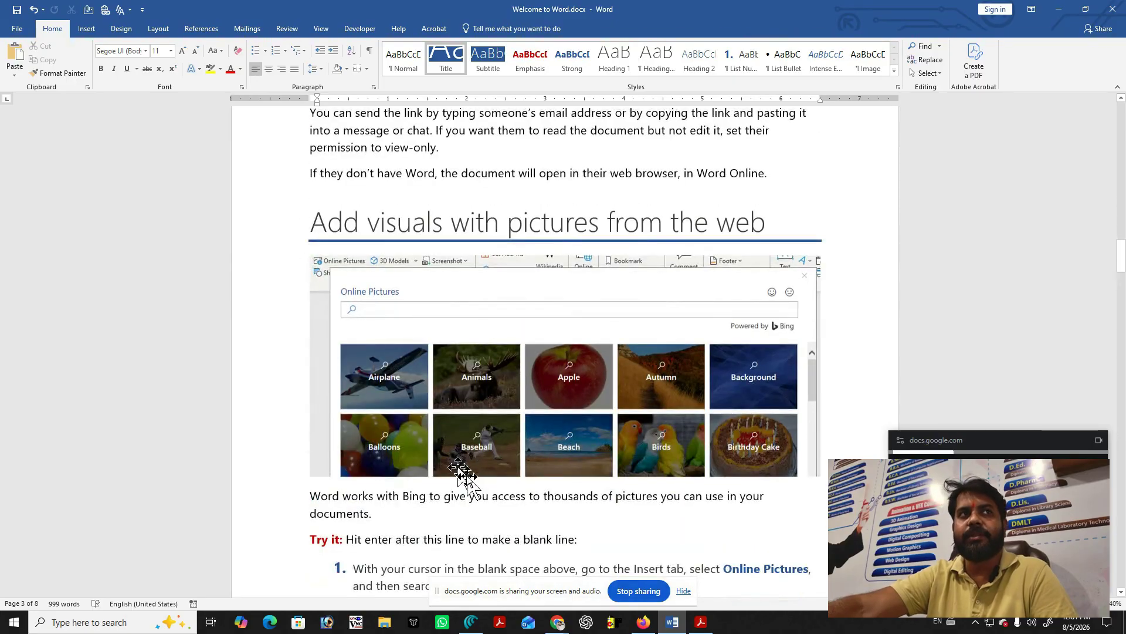
scroll(480, 414, "down", 2)
scroll(480, 414, "up", 6)
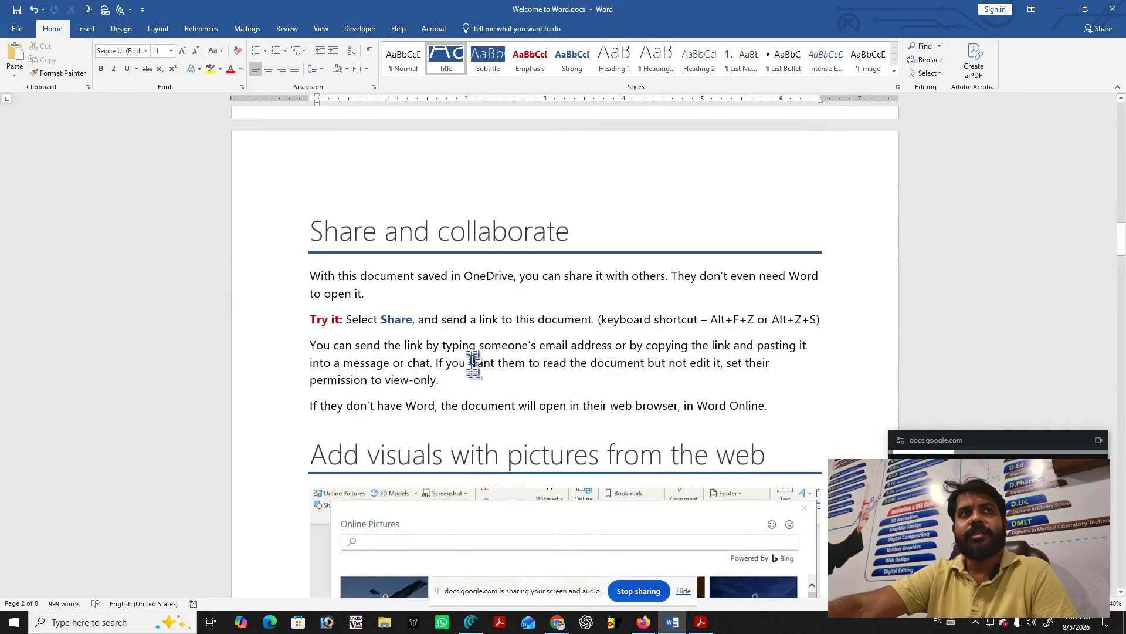
scroll(473, 363, "down", 4)
scroll(473, 364, "down", 12)
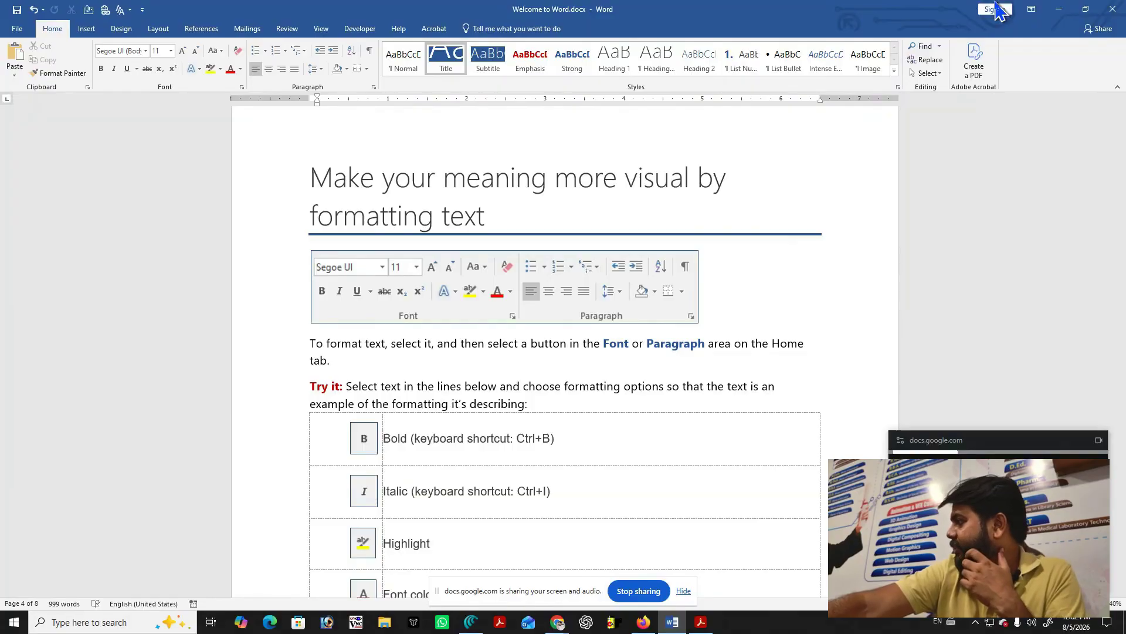
left_click(1038, 13)
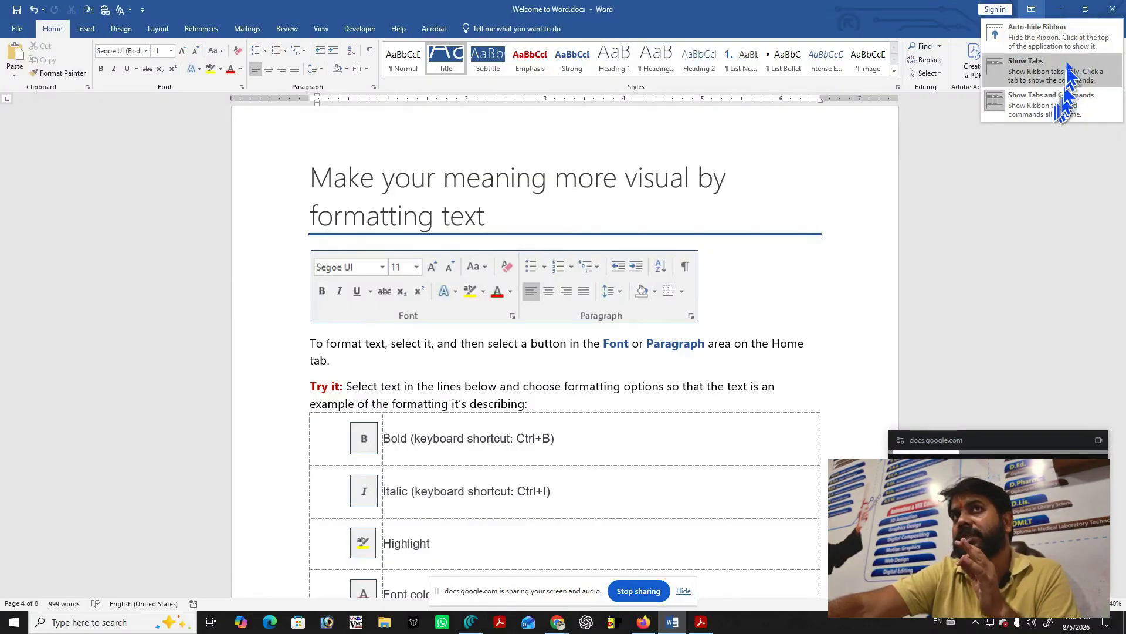
left_click(1060, 9)
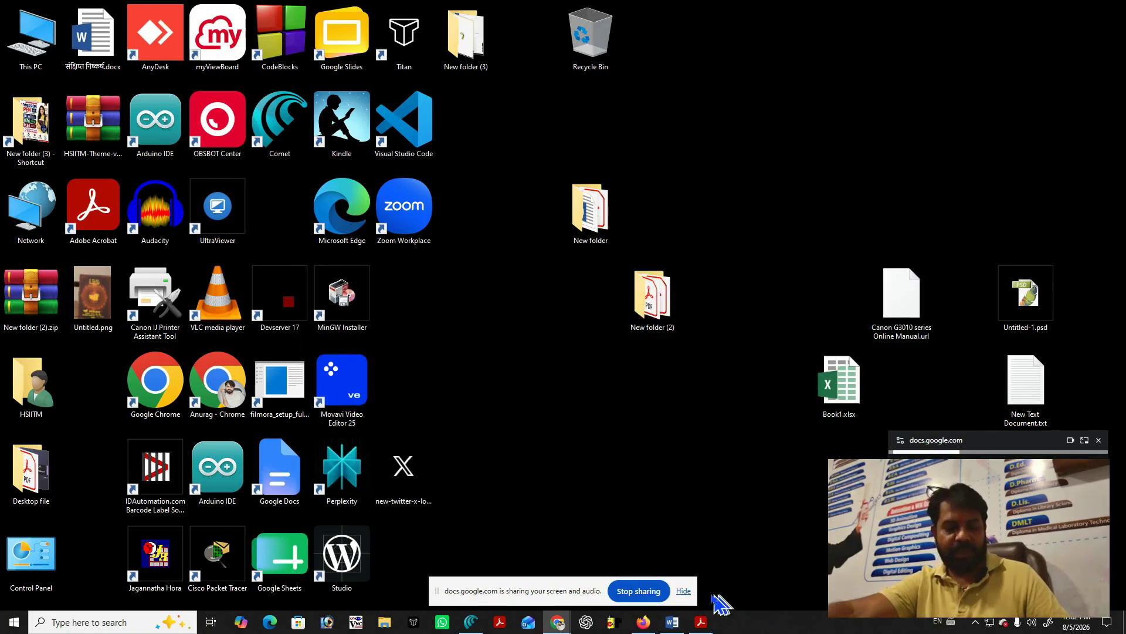
key("alt+Tab")
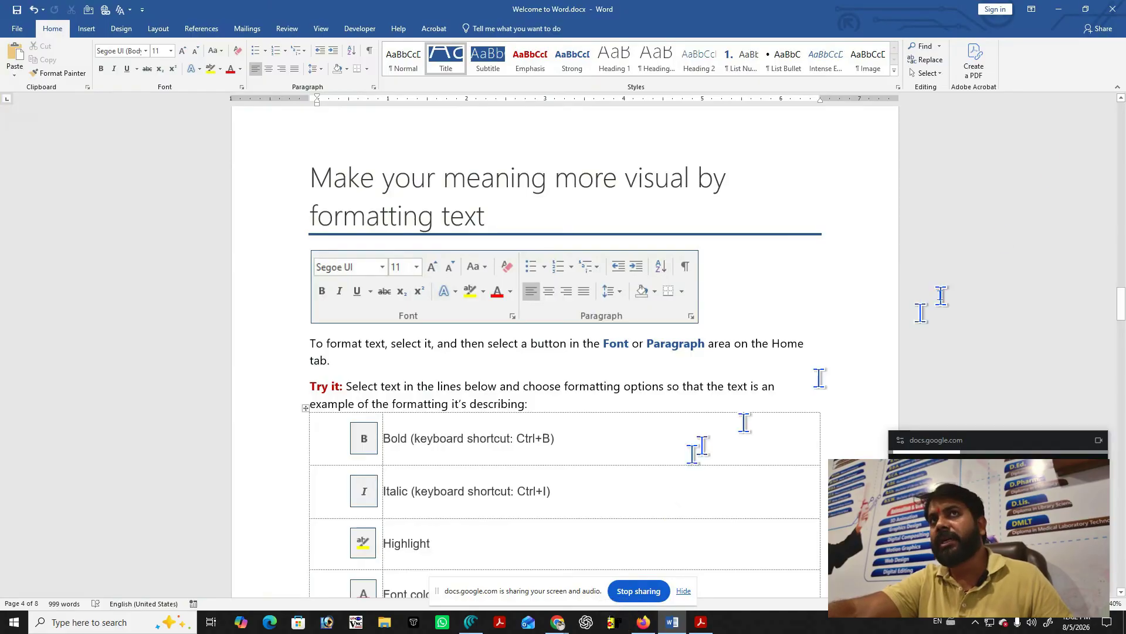
left_click(1086, 9)
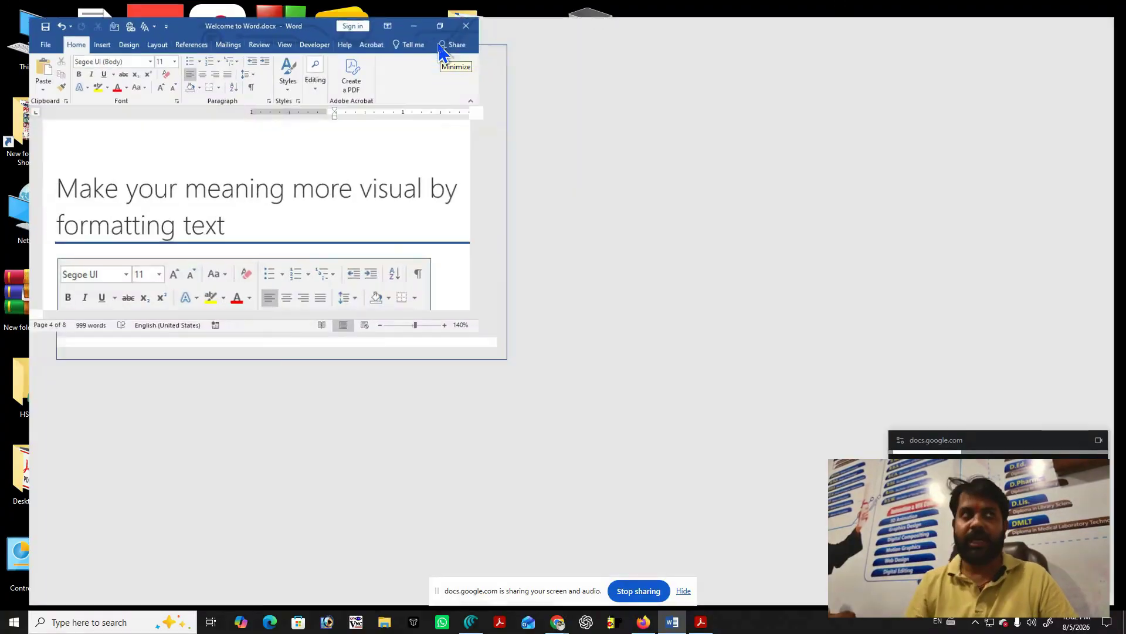
left_click(454, 38)
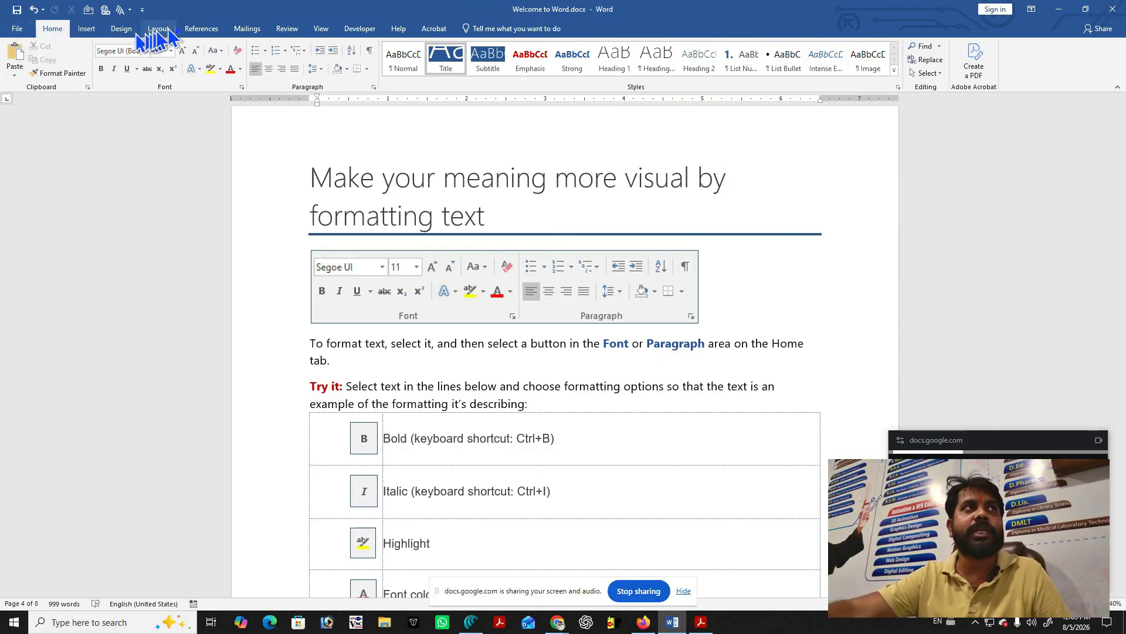
Browse the File, Design, Layout, References, Mailings and Review ribbon tabs.
left_click(21, 28)
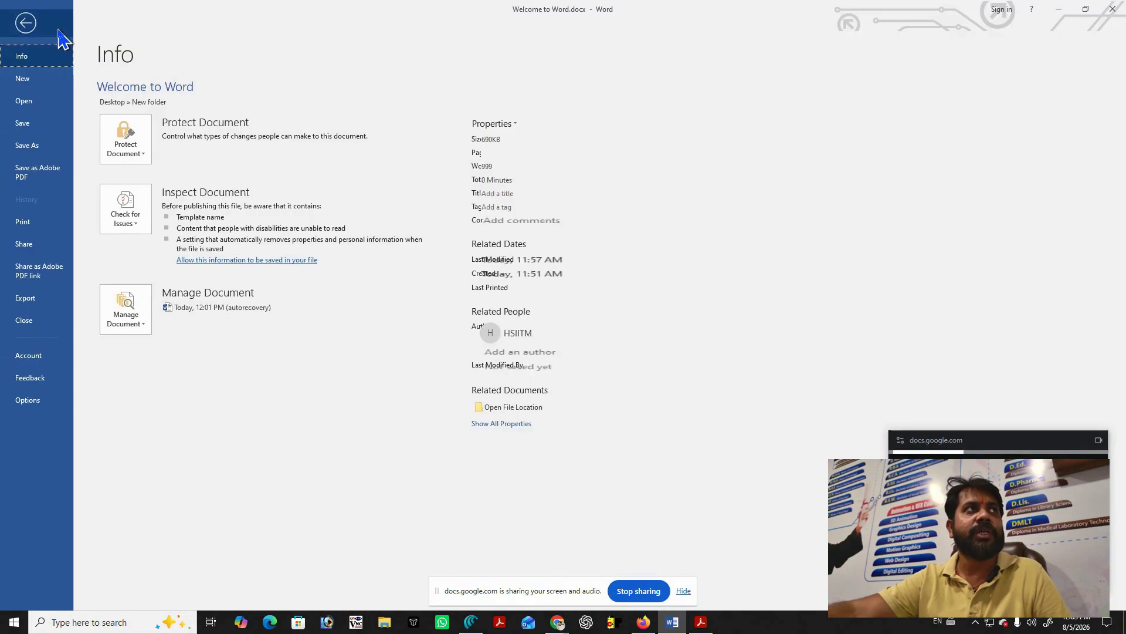
left_click(60, 33)
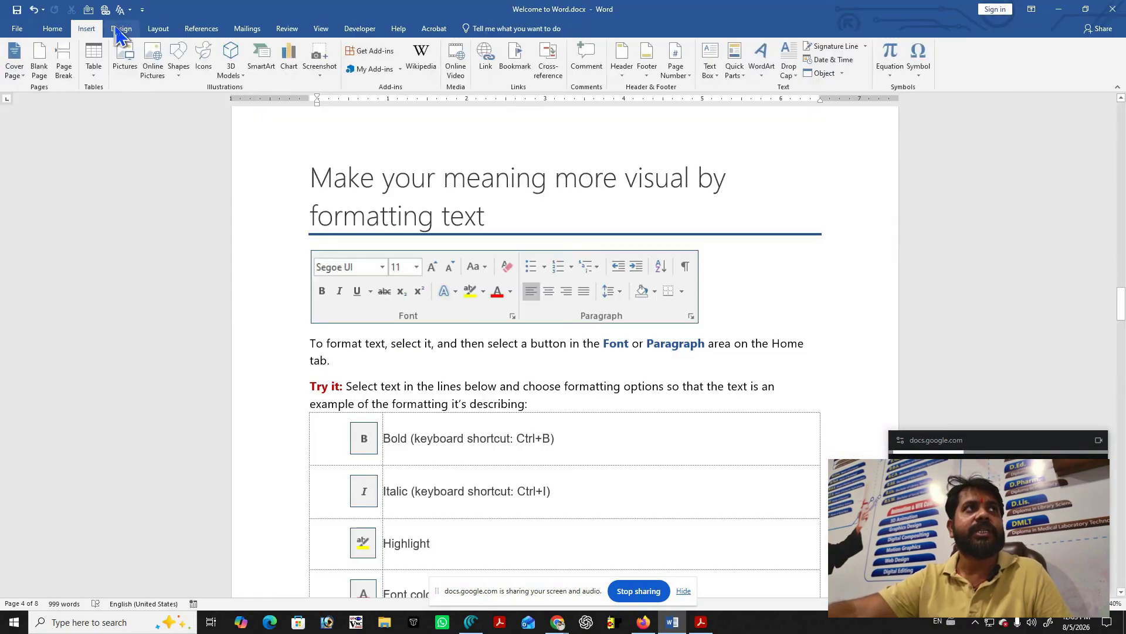
left_click(121, 28)
left_click(159, 28)
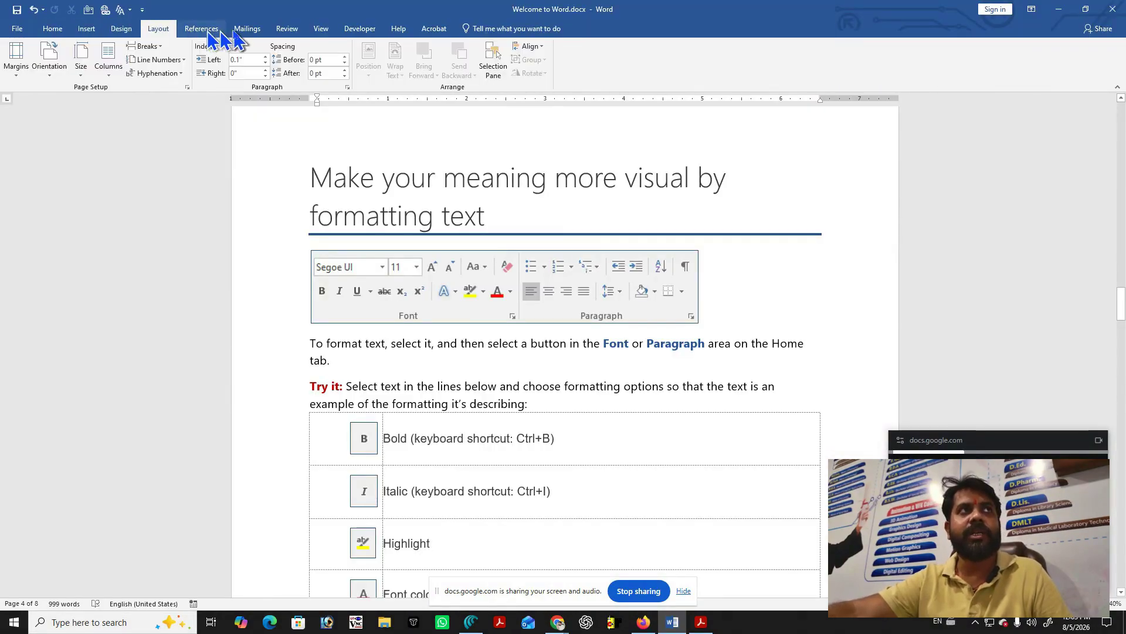
left_click(217, 29)
left_click(246, 29)
left_click(286, 29)
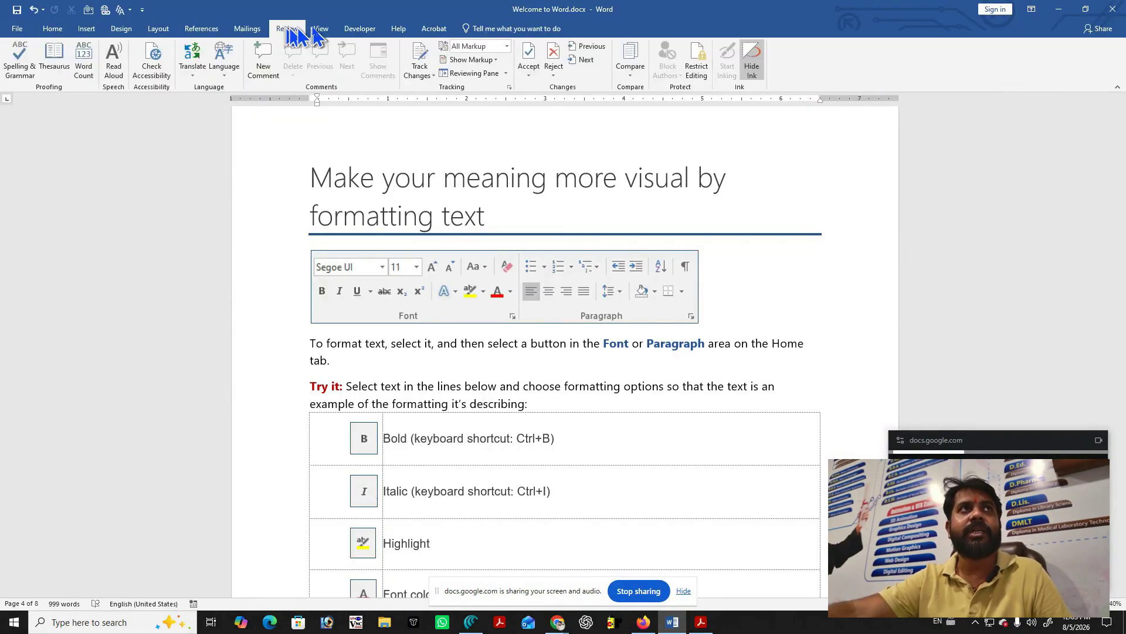
Browse the View, Developer, Help and Acrobat tabs, then show the File Info page.
left_click(321, 29)
left_click(370, 29)
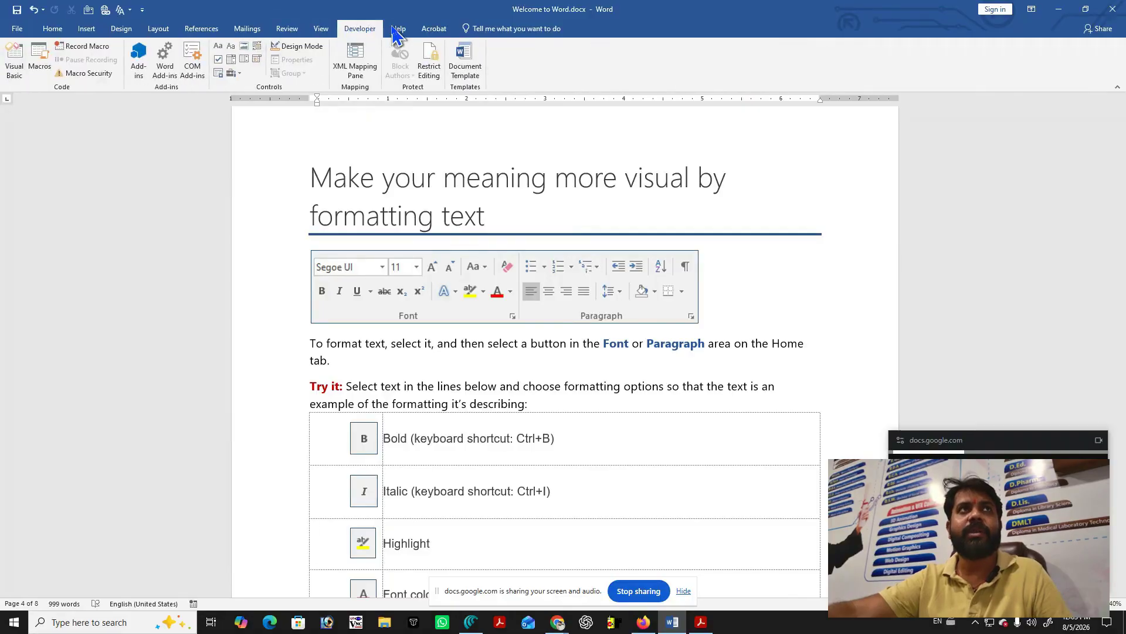
left_click(399, 29)
left_click(434, 28)
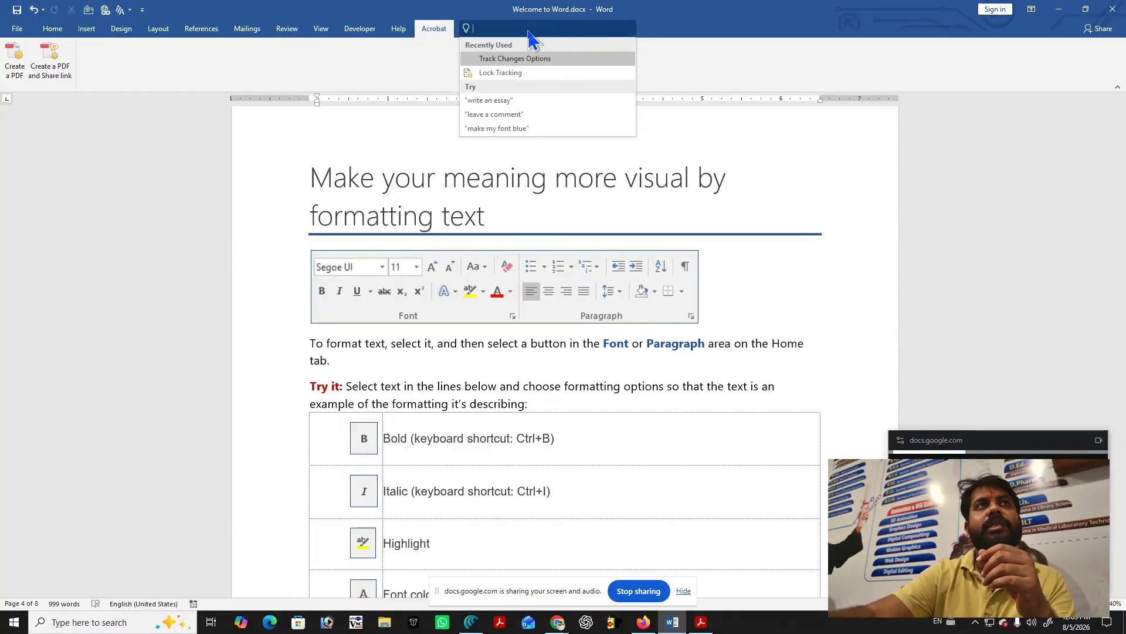
left_click(390, 140)
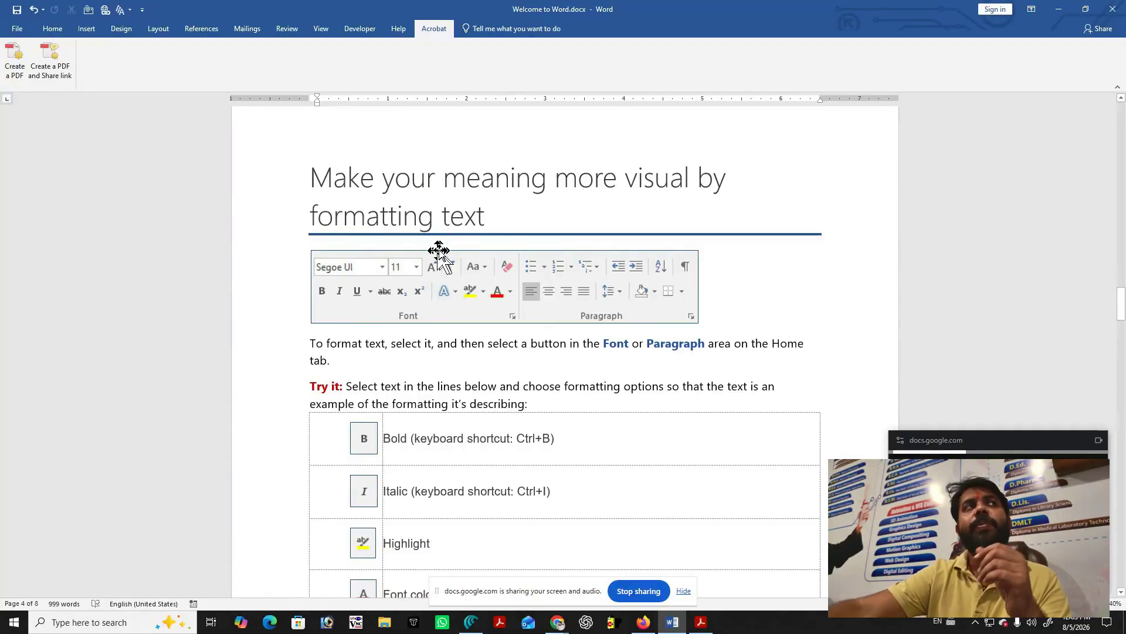
left_click(17, 28)
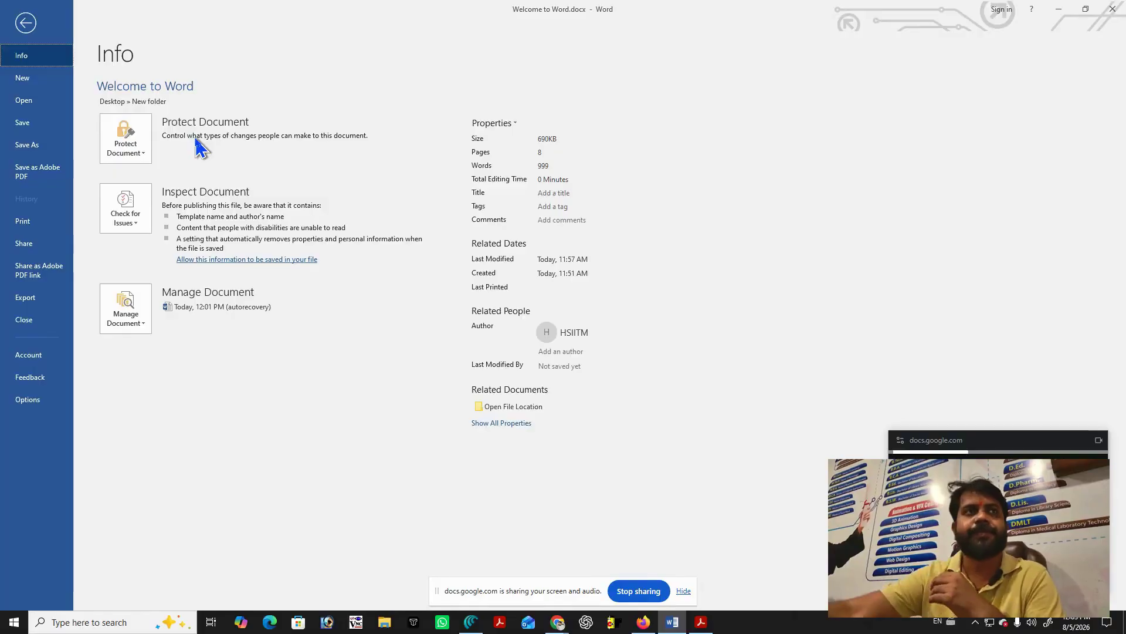
Encrypt Welcome to Word.docx with a password, then return to the document and close Word.
left_click(109, 146)
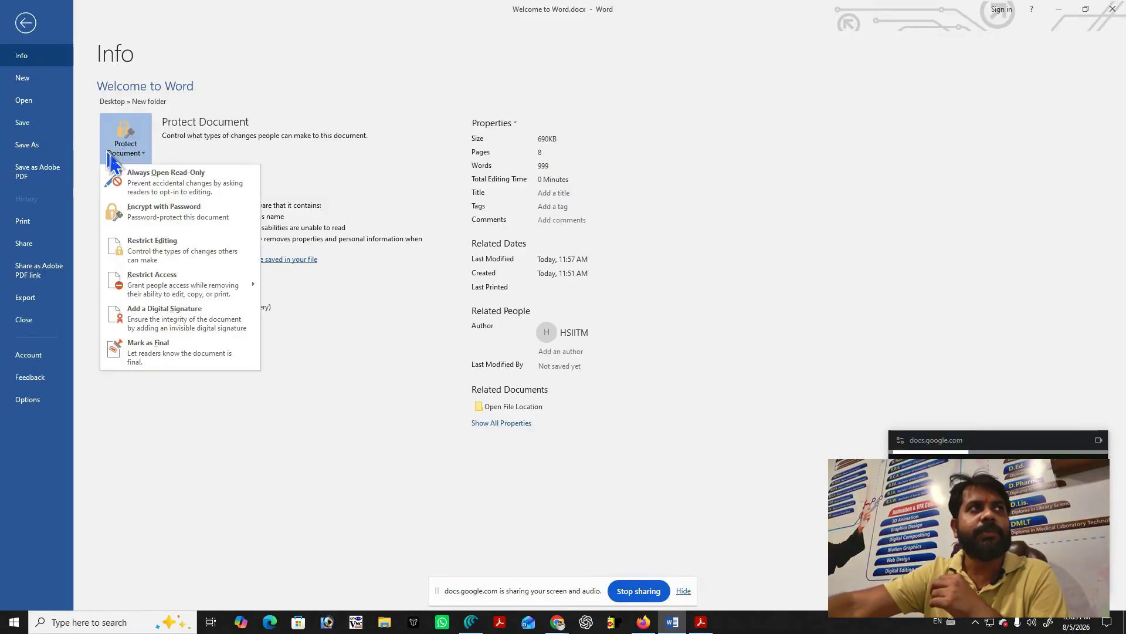
left_click(167, 216)
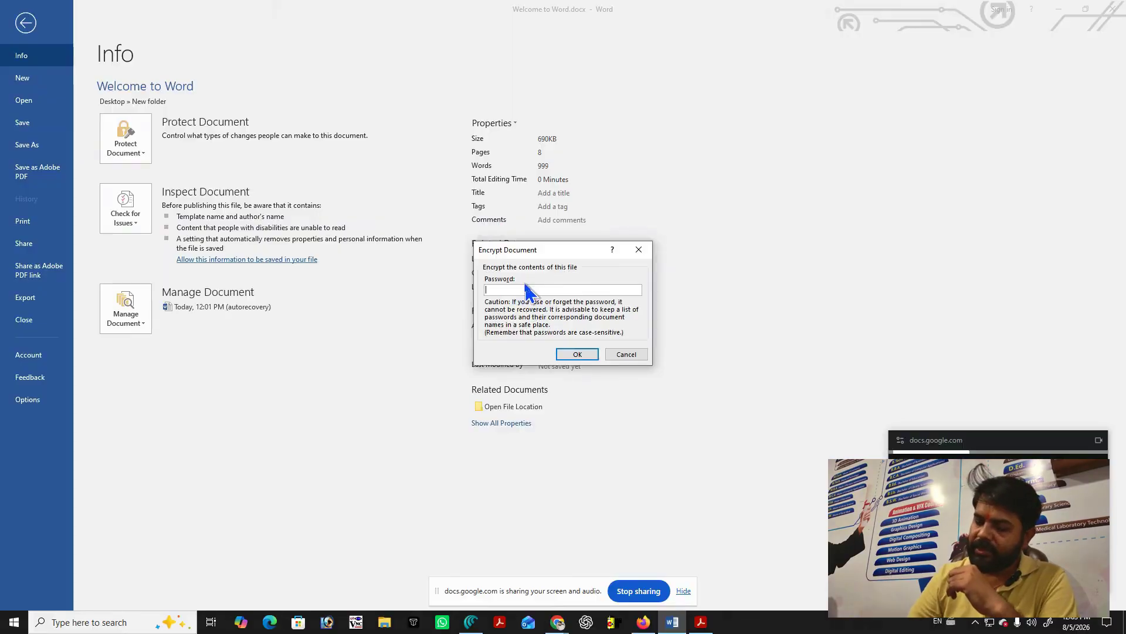
type("12")
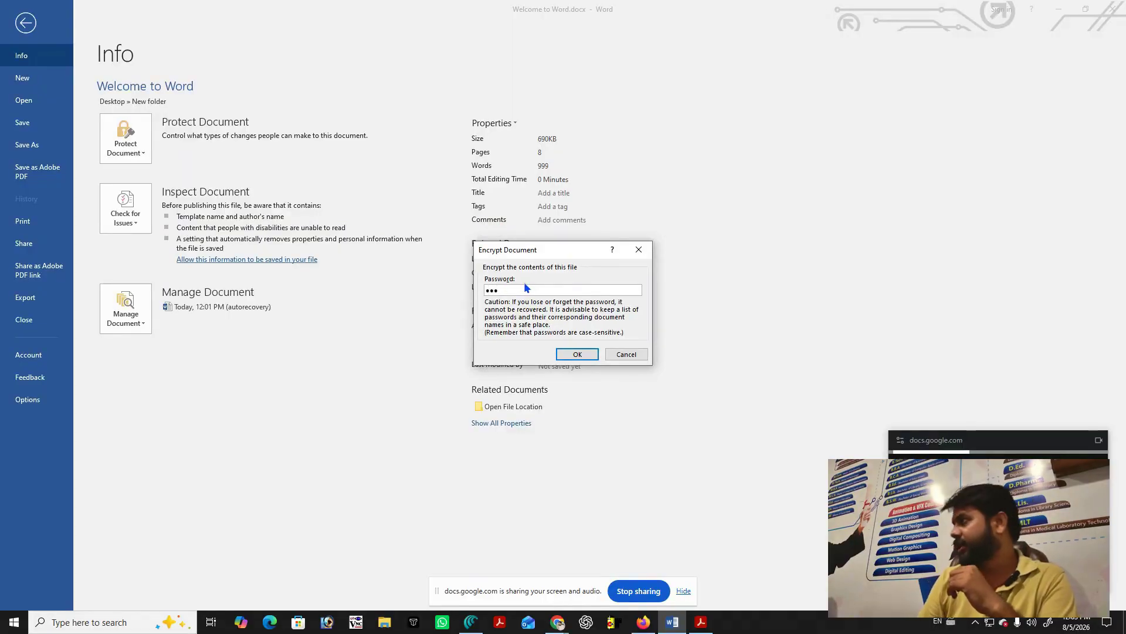
left_click(572, 354)
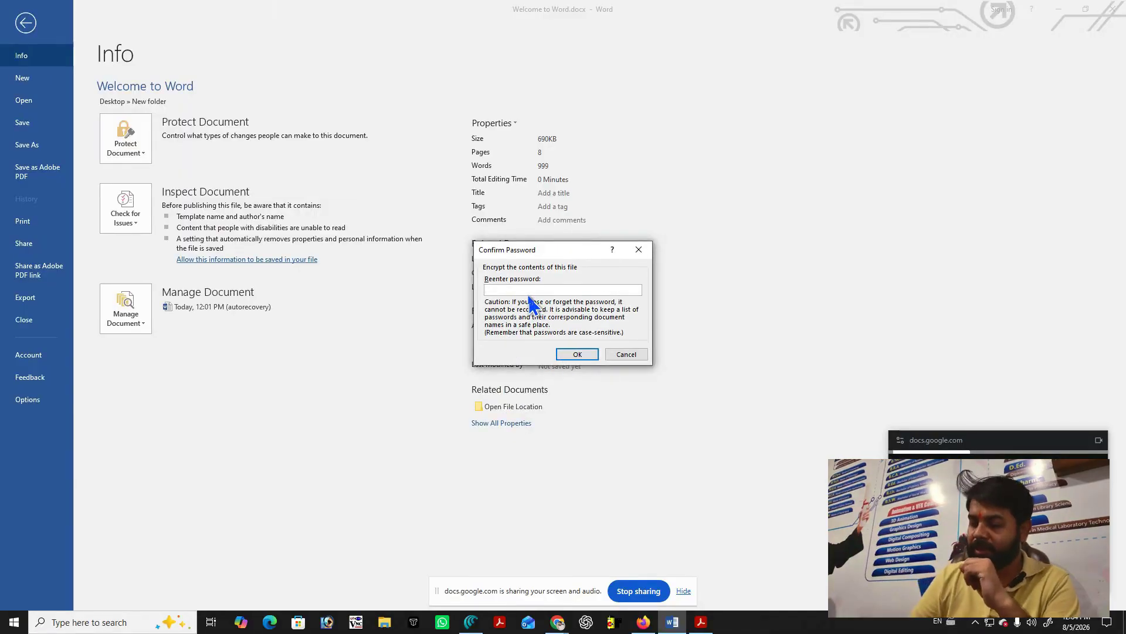
type("123")
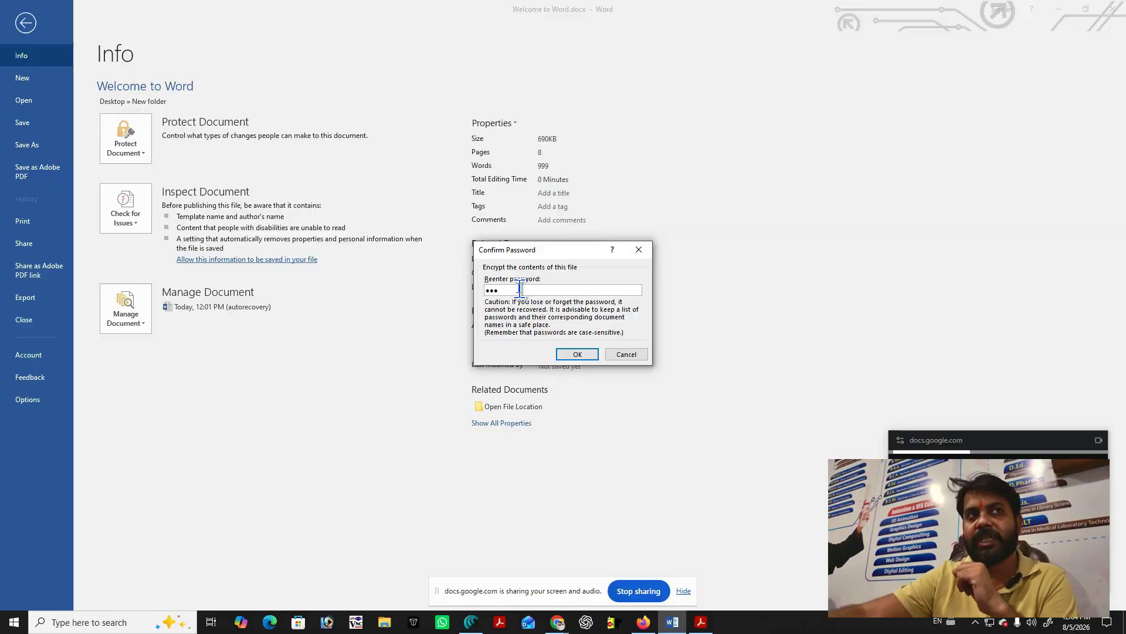
left_click(578, 355)
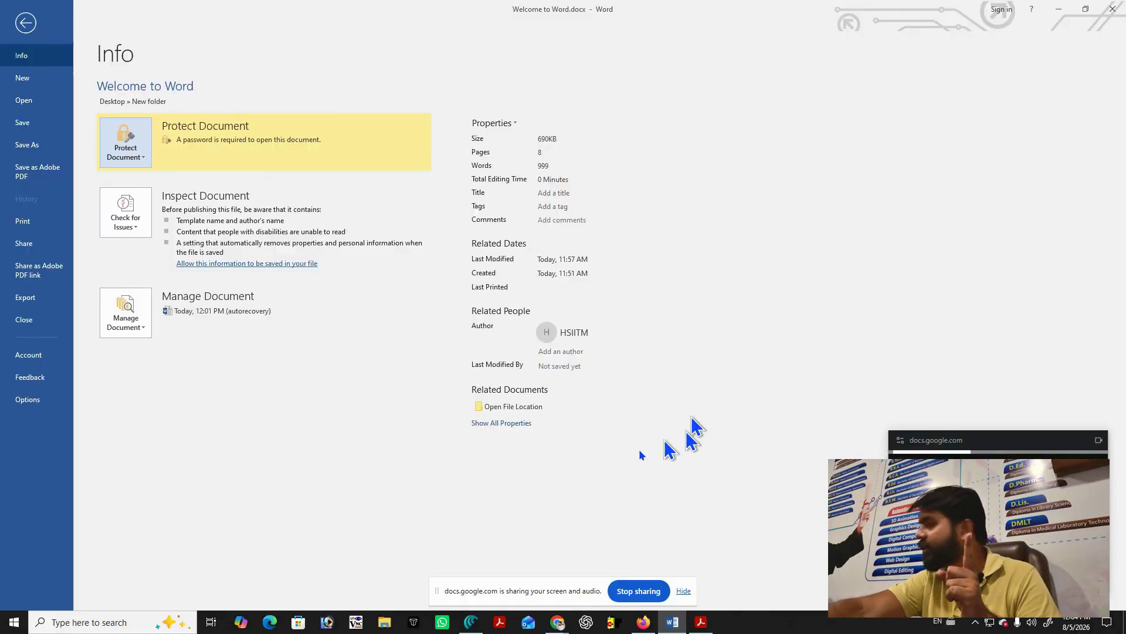
left_click(29, 124)
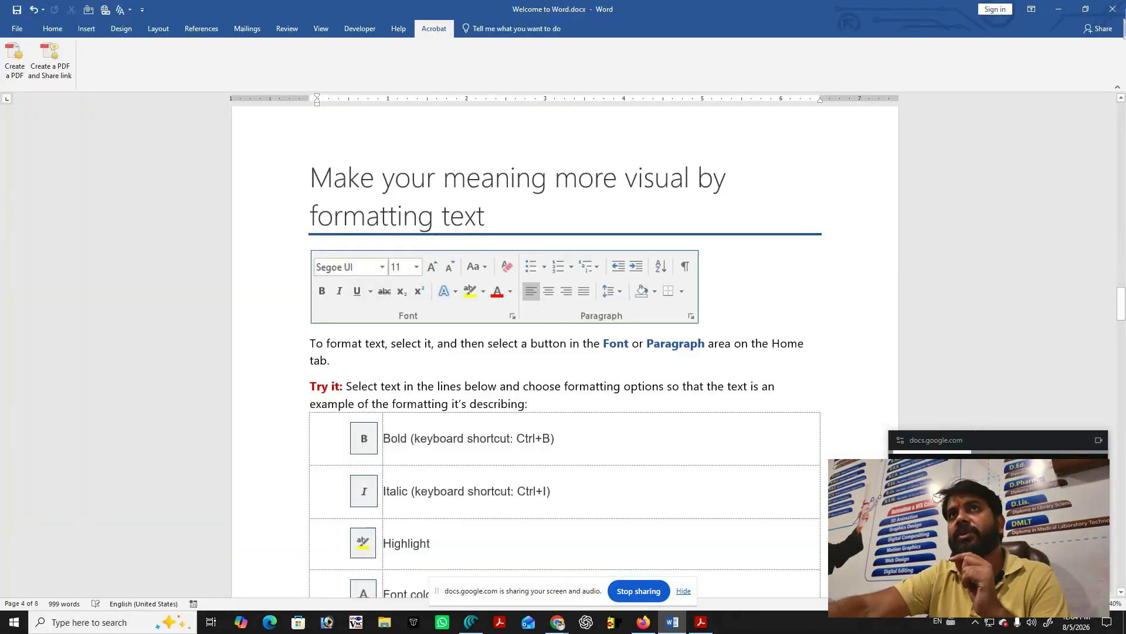
left_click(1113, 8)
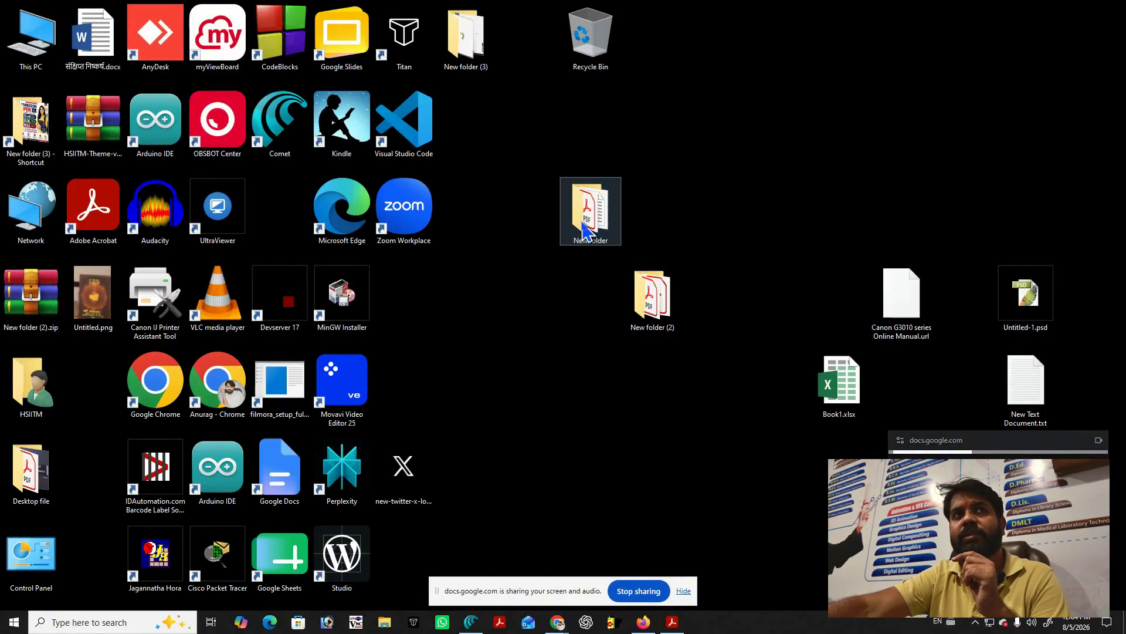
Reopen Welcome to Word.docx from New folder on the desktop, bringing up its password prompt.
double_click(589, 202)
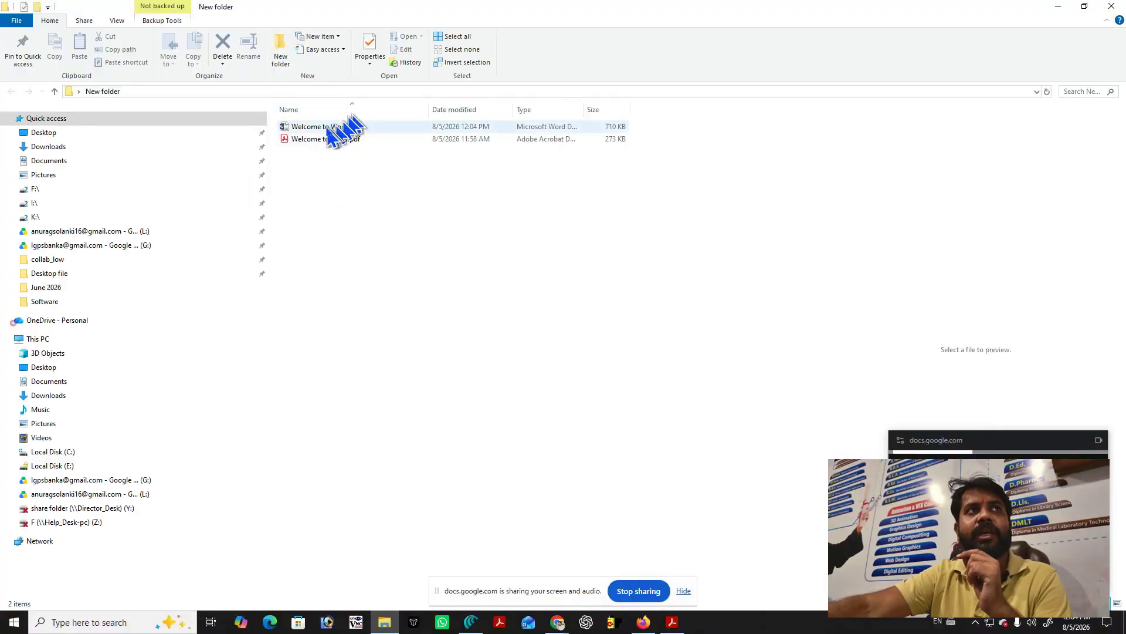
double_click(327, 130)
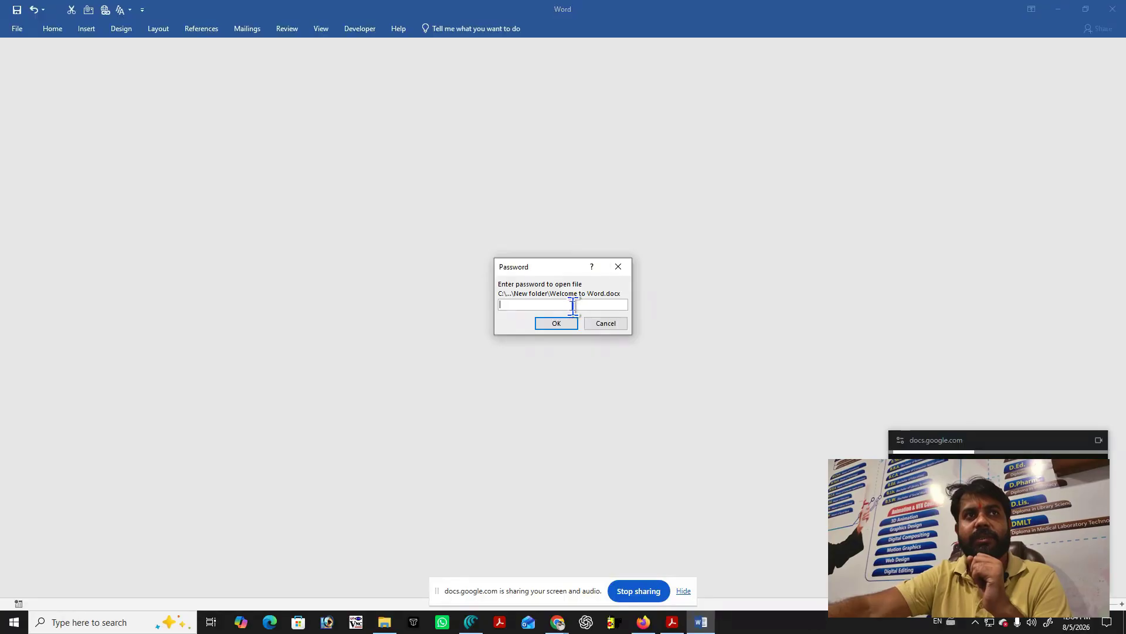
Enter the document password to open the protected Welcome to Word.docx.
type("1")
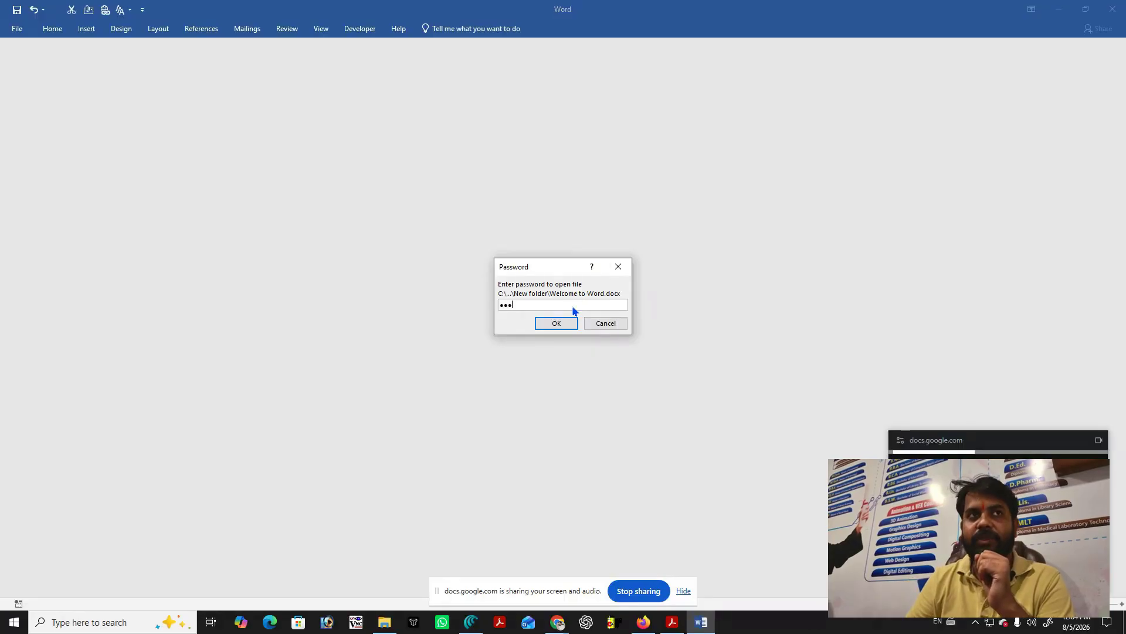
type("23")
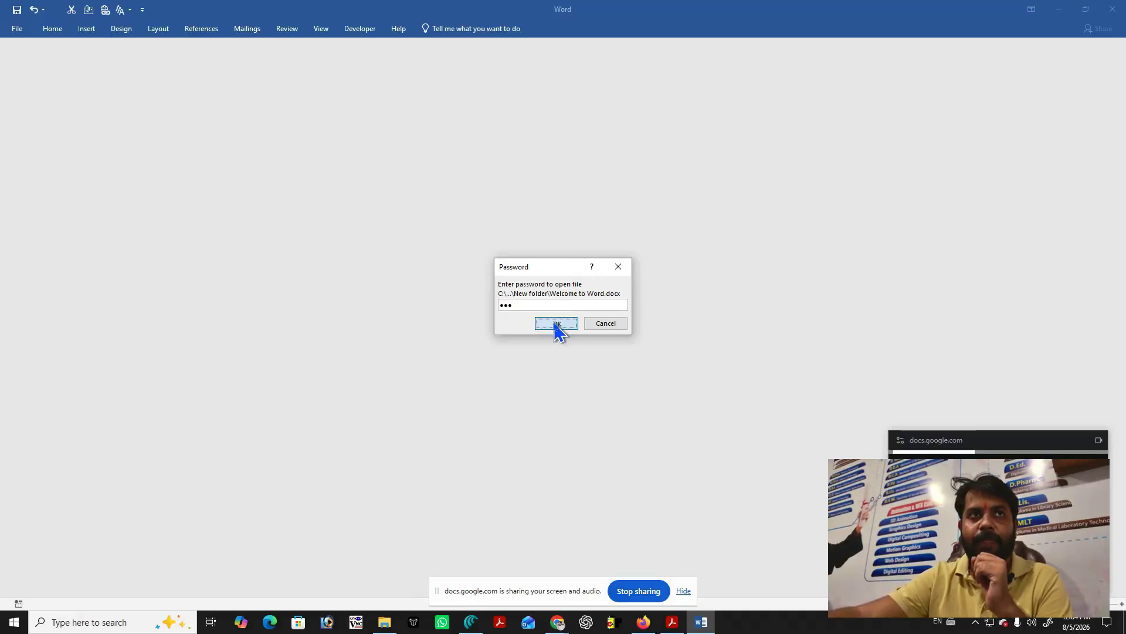
left_click(556, 323)
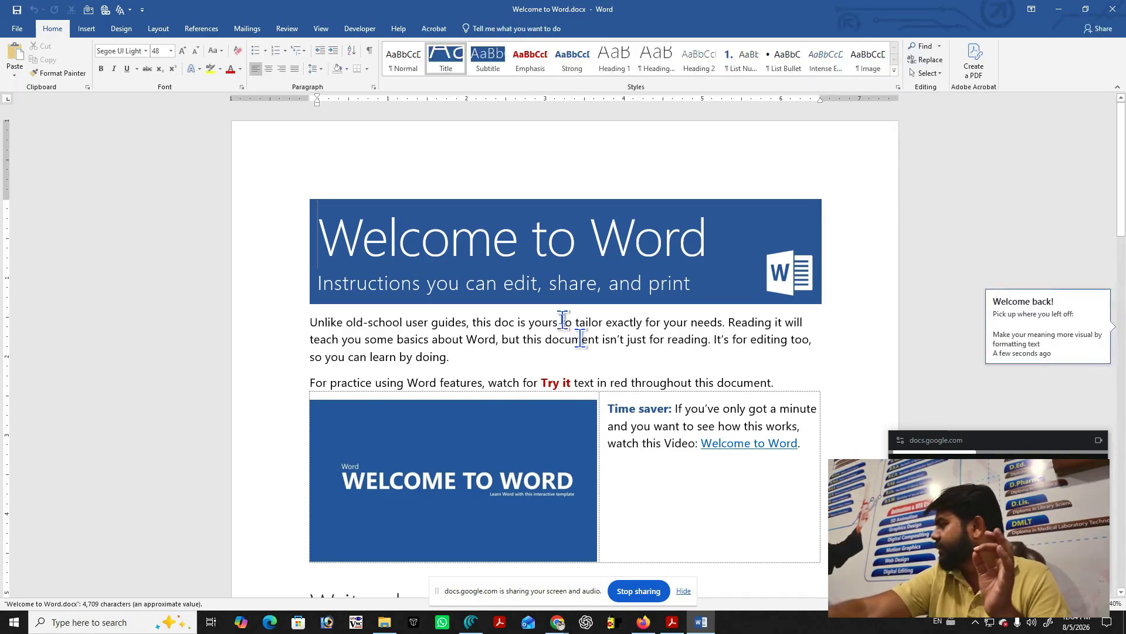
Review the Info page's Protect Document options, confirming a password is required to open the file.
left_click(8, 28)
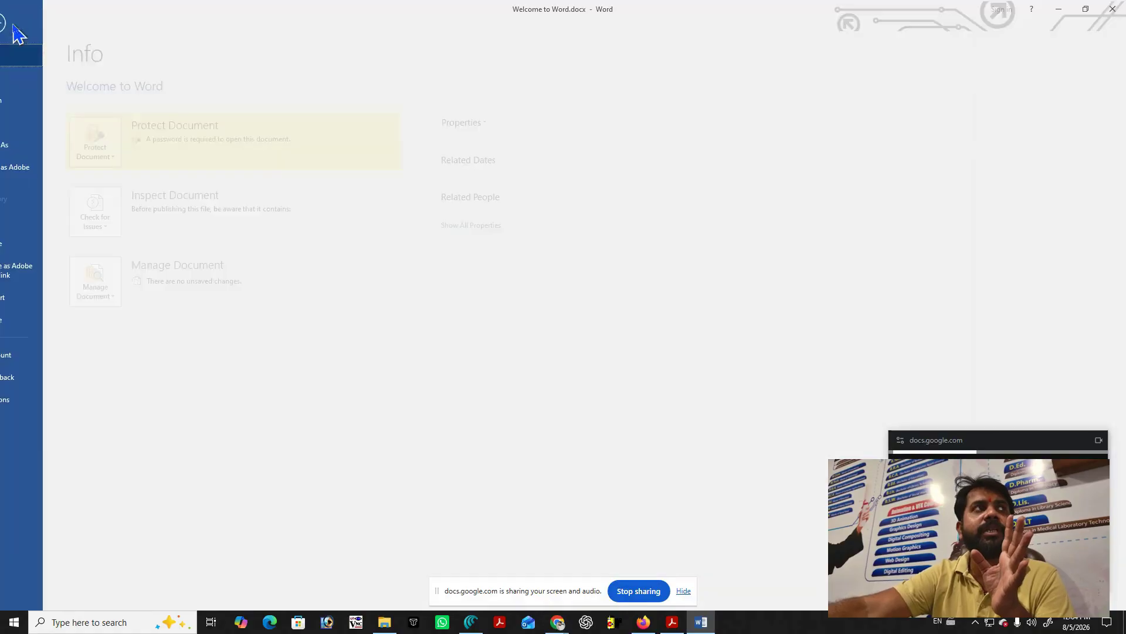
left_click(142, 159)
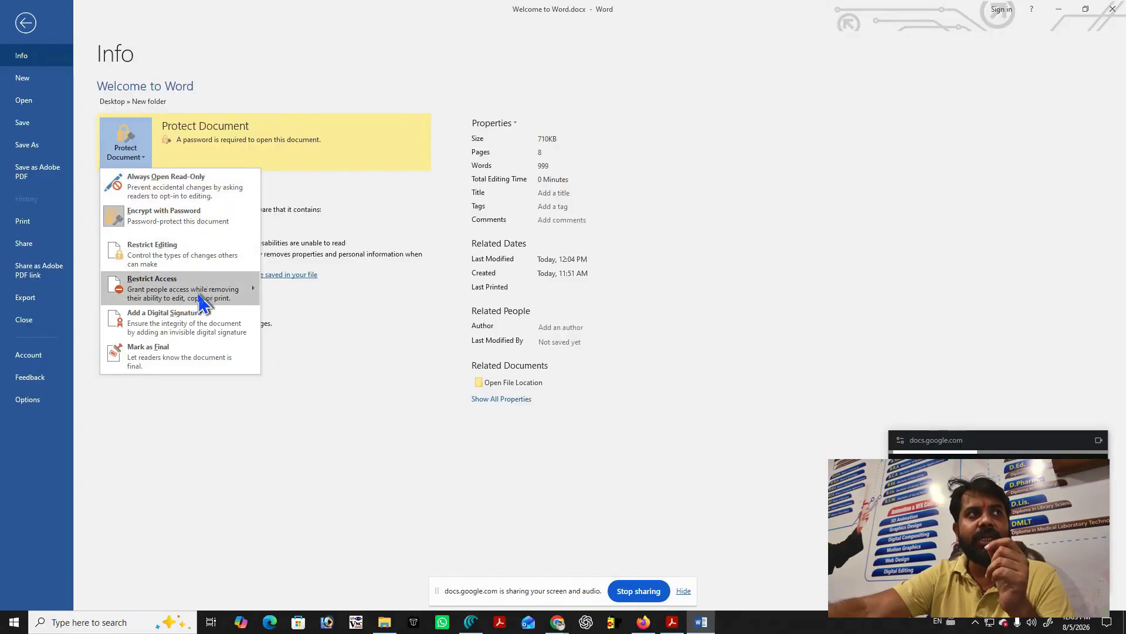
mouse_move(199, 295)
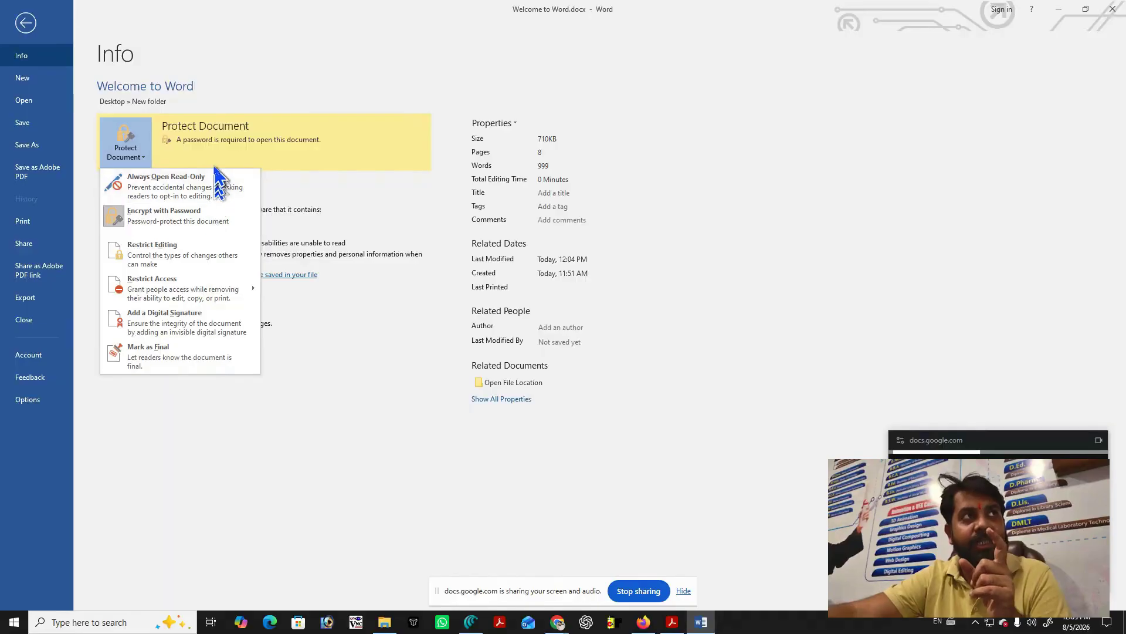
Remove the open password from Welcome to Word.docx by clearing the Encrypt with Password field.
left_click(120, 143)
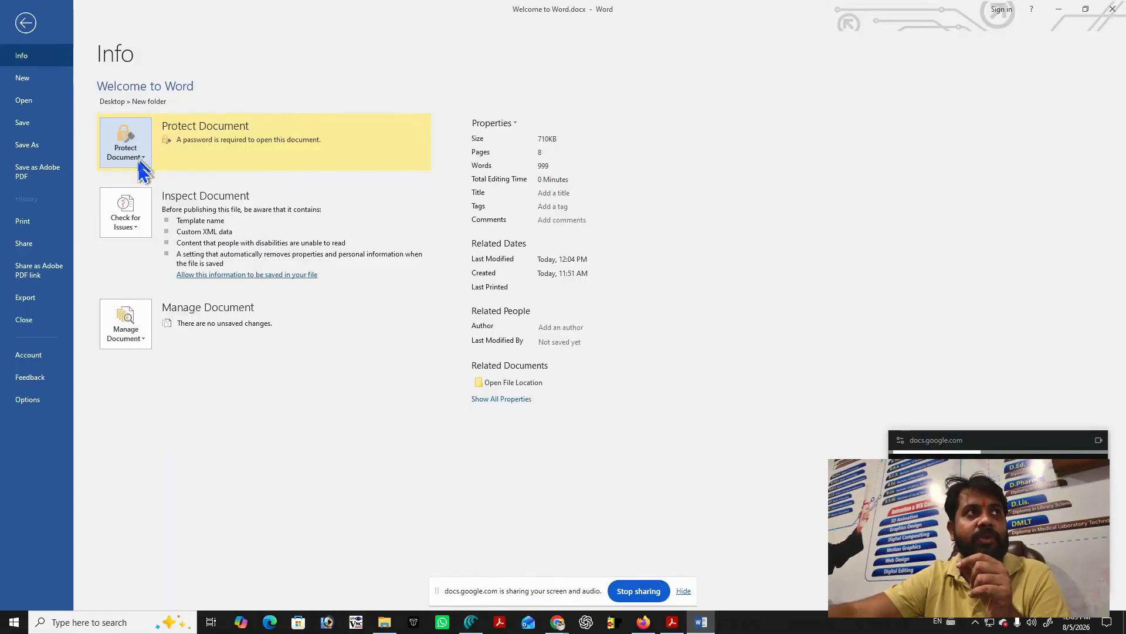
left_click(122, 144)
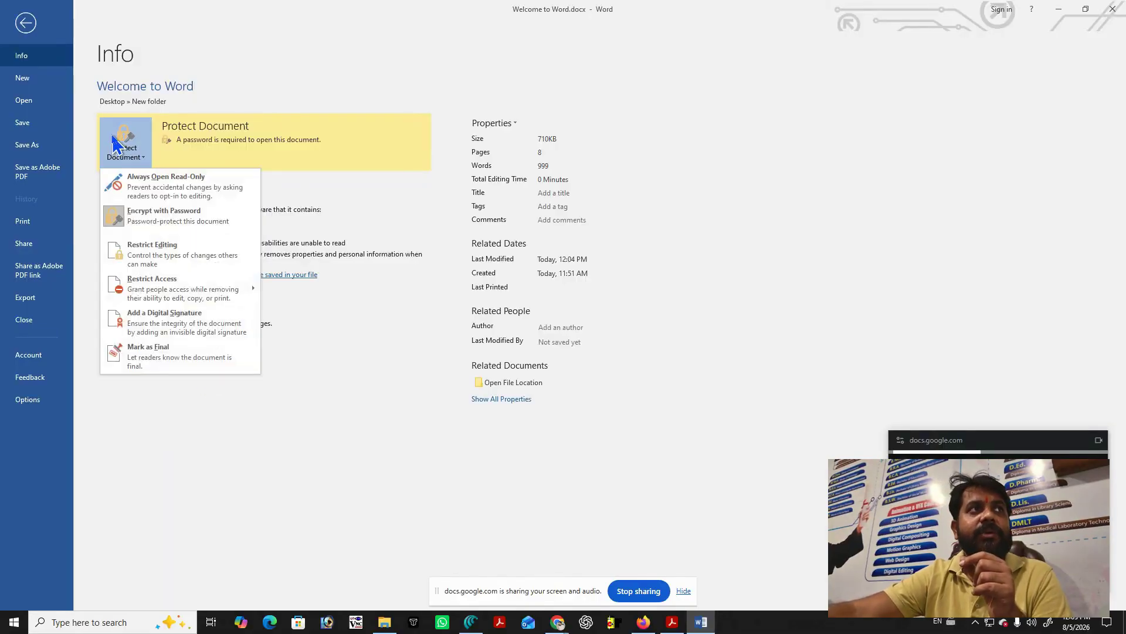
left_click(157, 224)
type("•••")
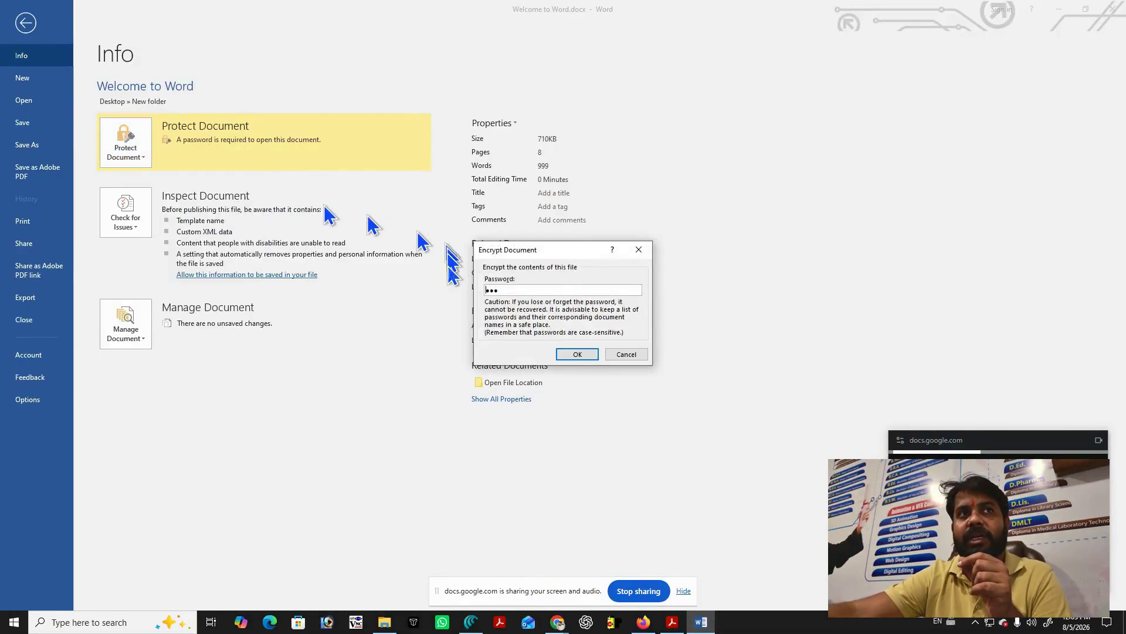
key("ctrl+a")
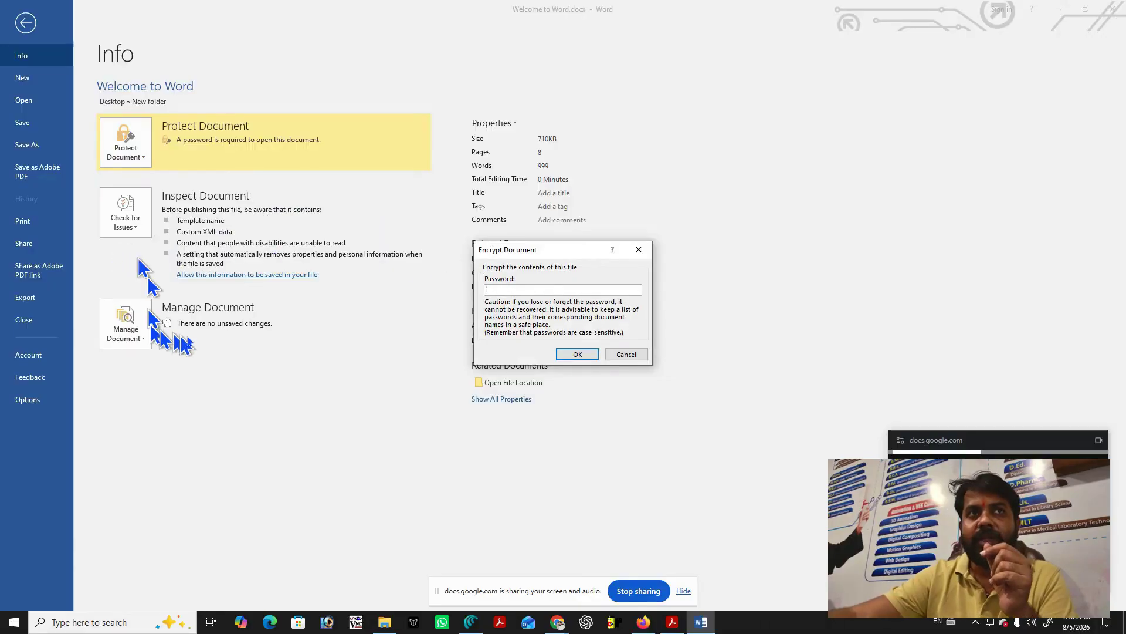
left_click(588, 356)
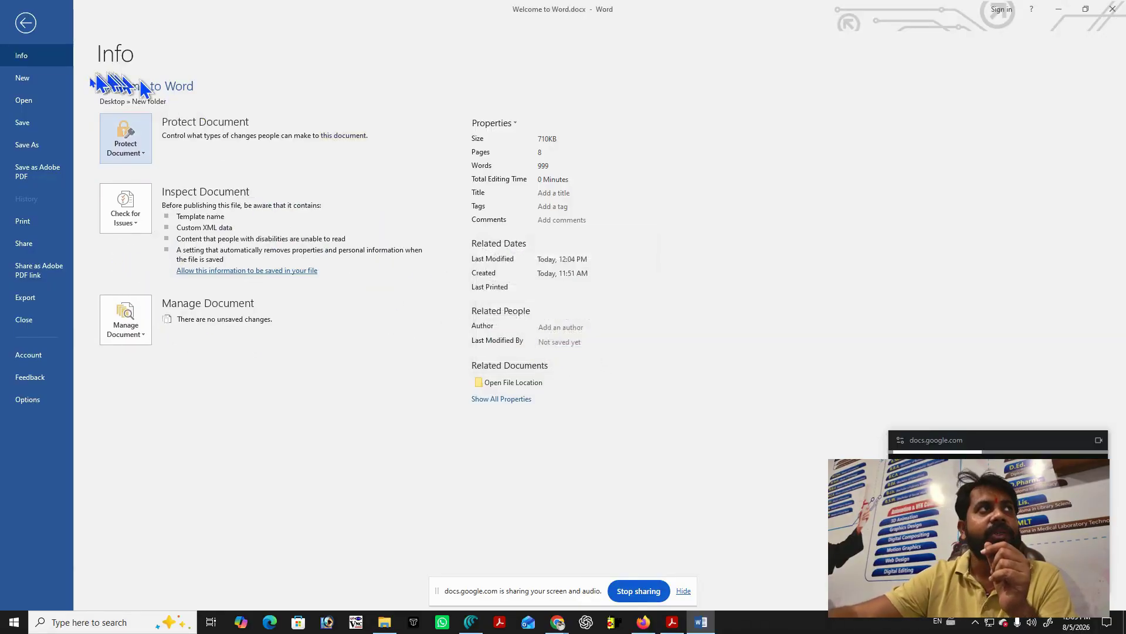
left_click(23, 121)
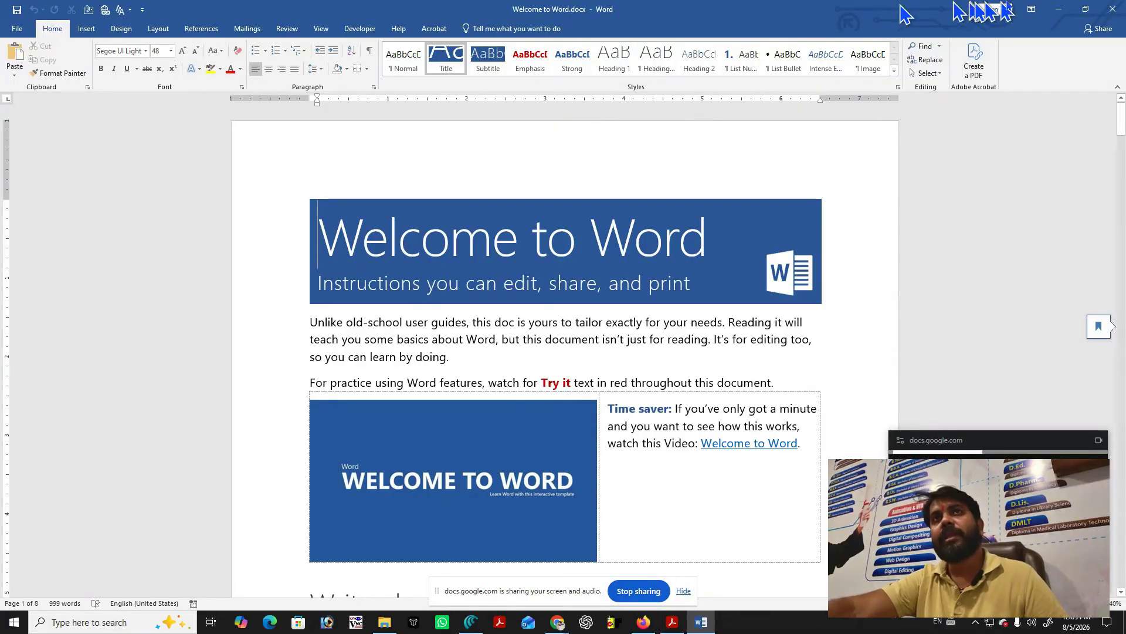
Minimize Word to check New folder in File Explorer, then restore the Welcome to Word.docx window.
left_click(1059, 9)
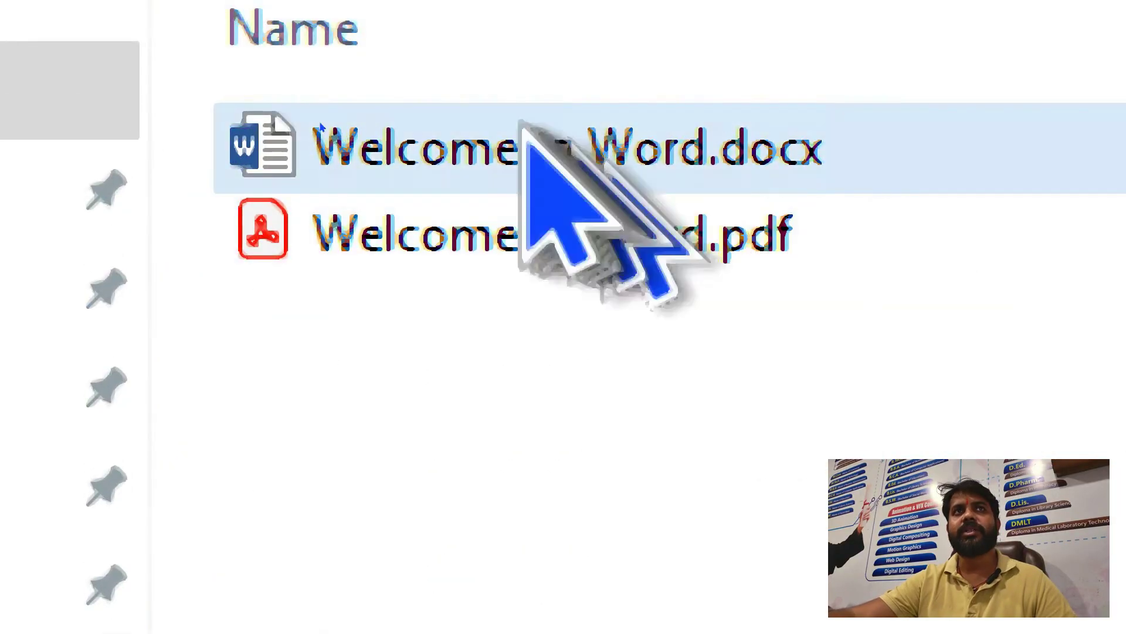
mouse_move(352, 179)
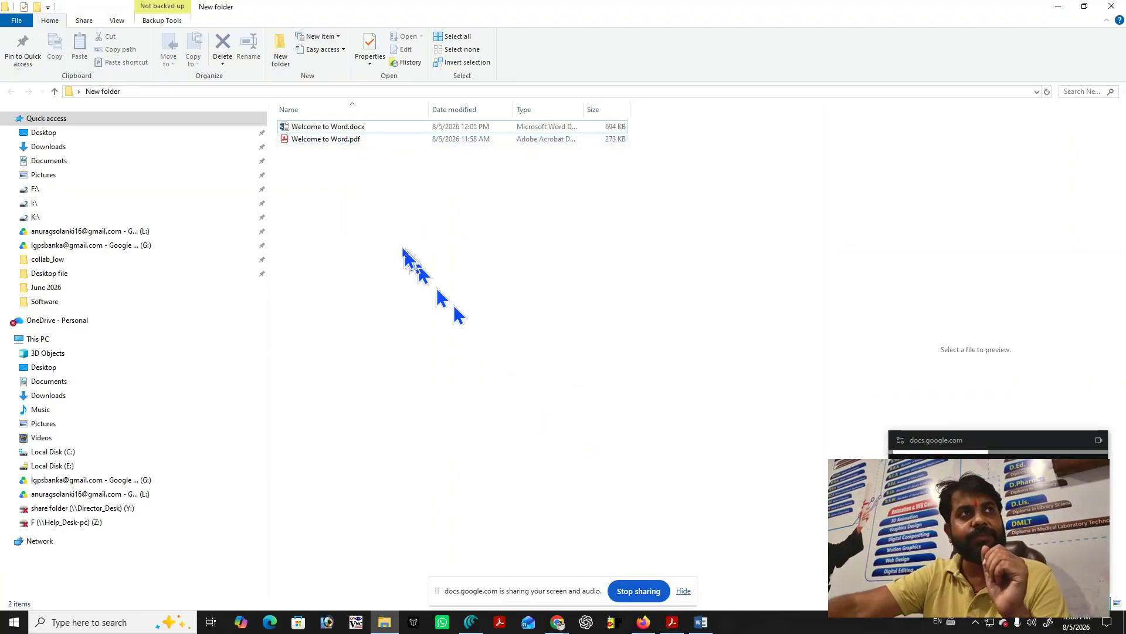
left_click(701, 622)
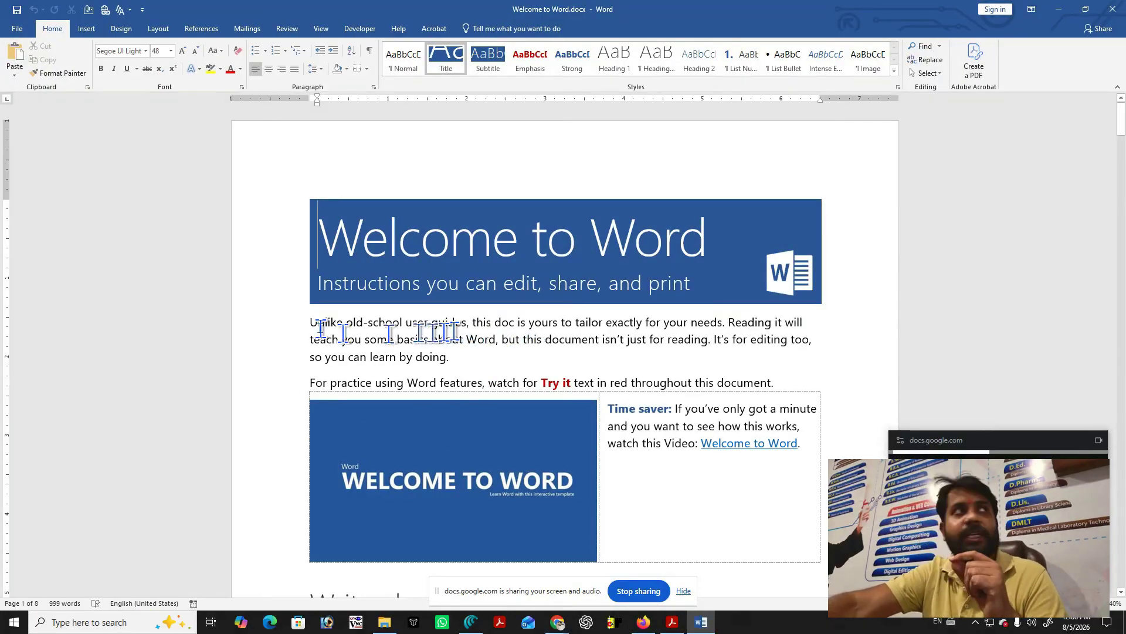
Show the Info page's Manage Document and Check for Issues options for Welcome to Word.docx.
left_click(17, 30)
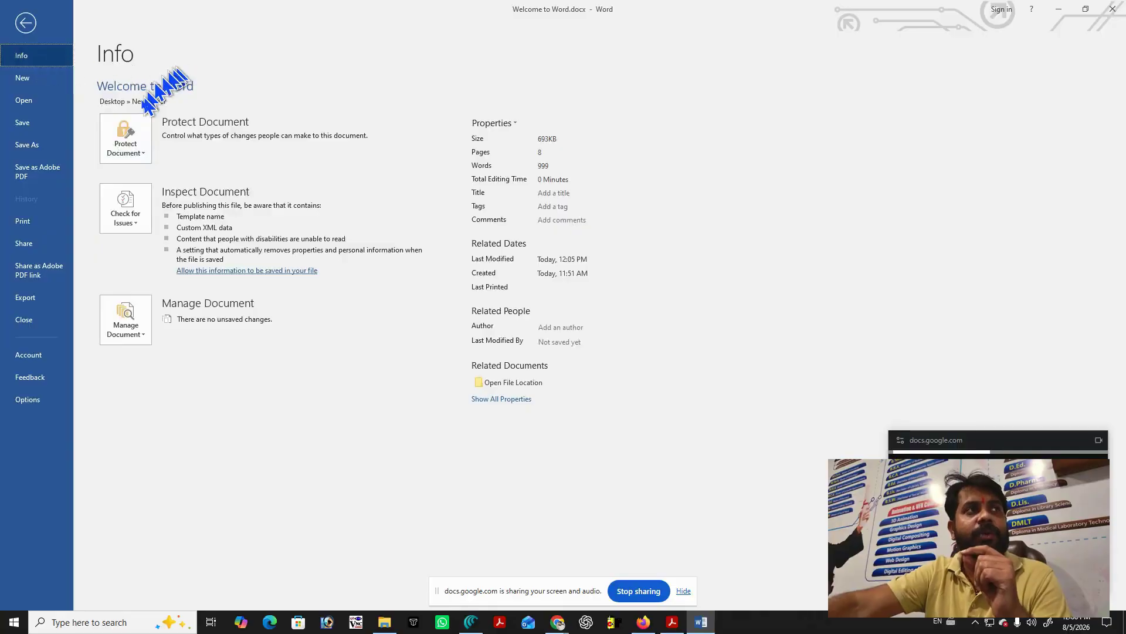
left_click(127, 322)
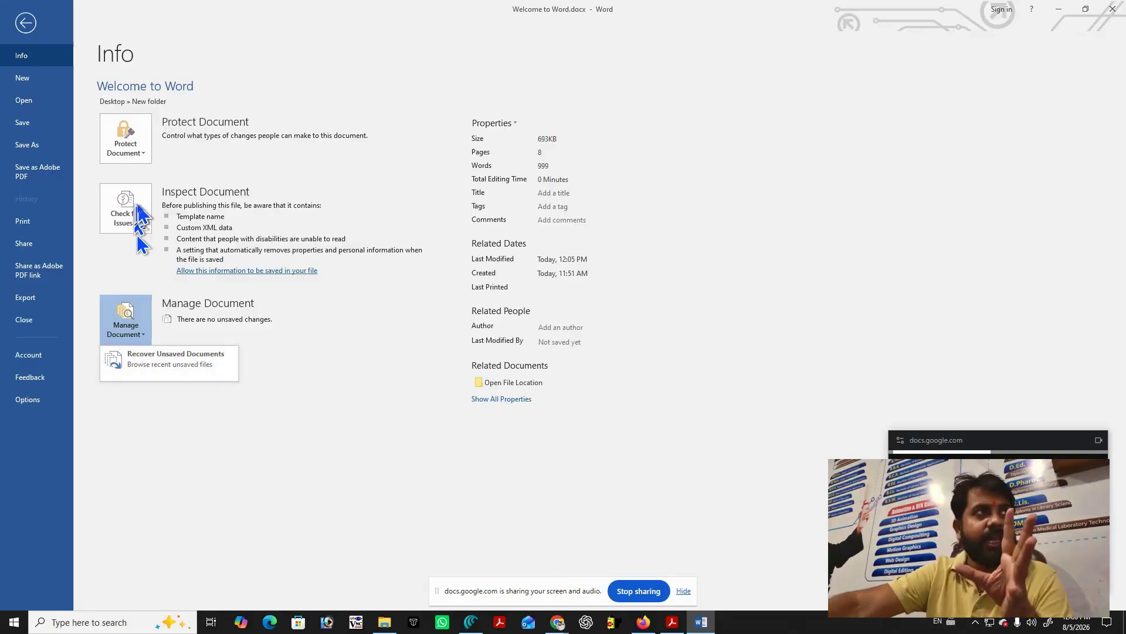
left_click(134, 215)
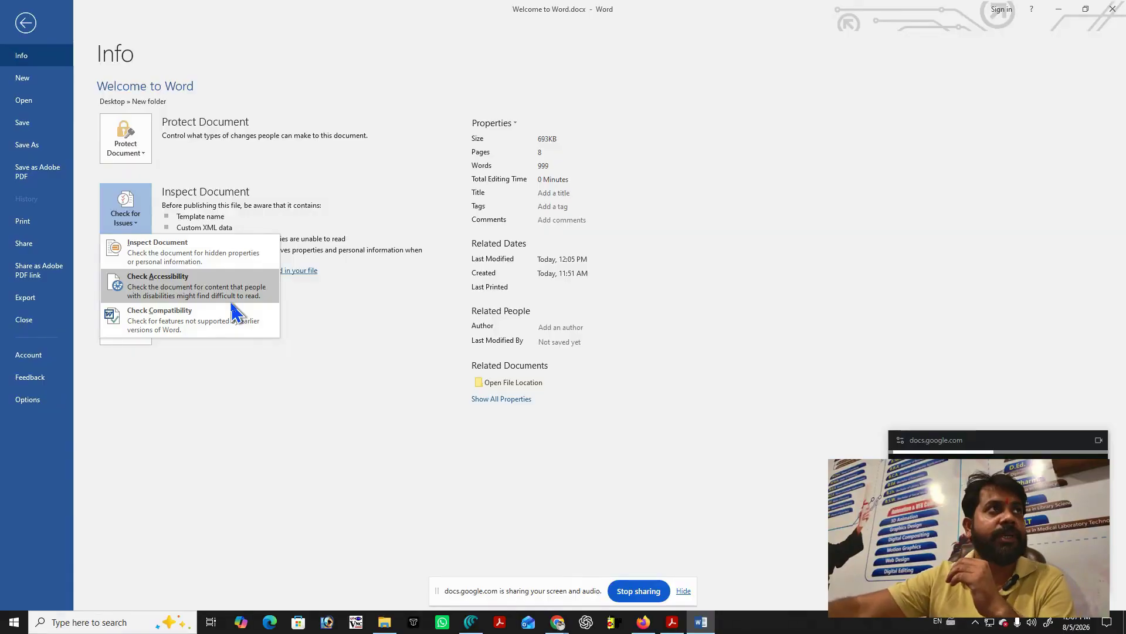
Save the document to New folder as Welcome to Word.doc in Word 97-2003 format, accepting the compatibility check.
left_click(26, 145)
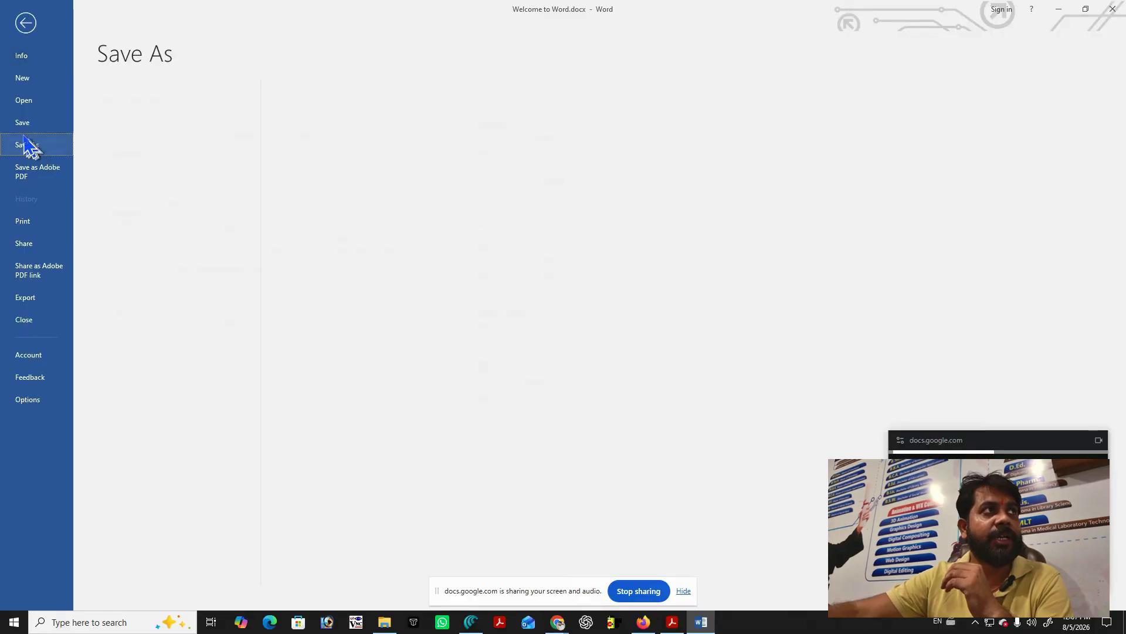
left_click(117, 165)
left_click(404, 109)
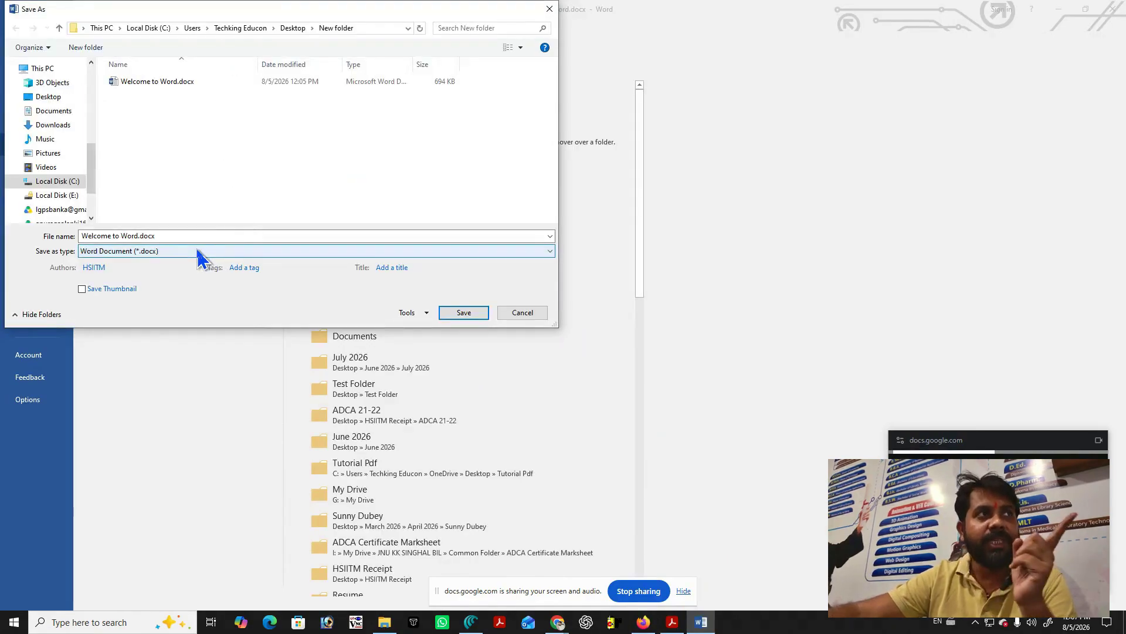
left_click(197, 251)
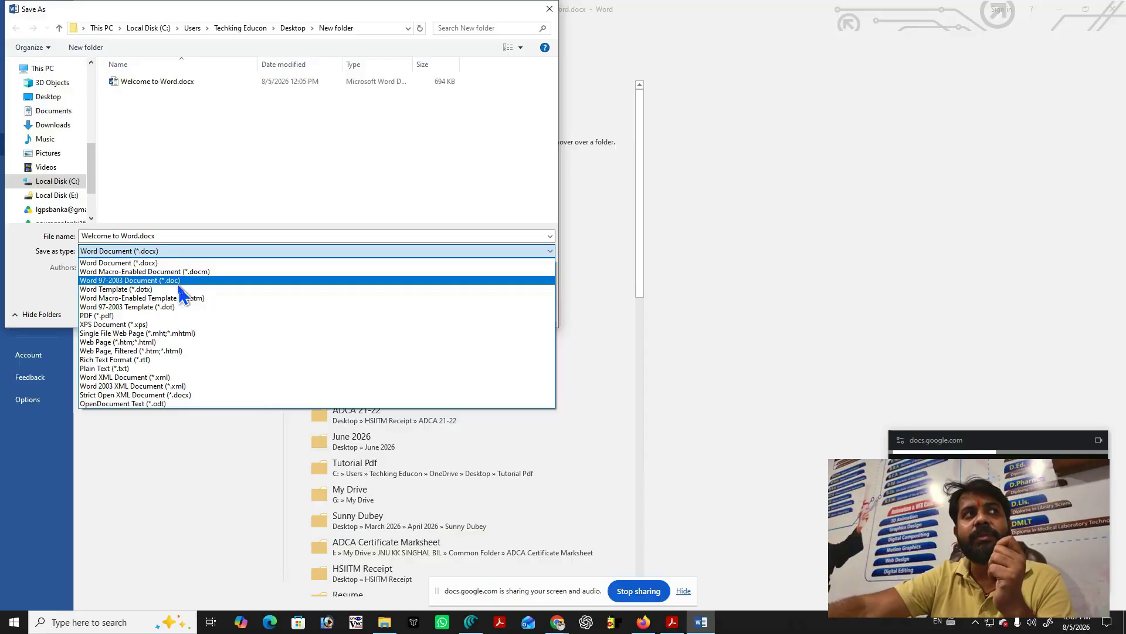
left_click(180, 284)
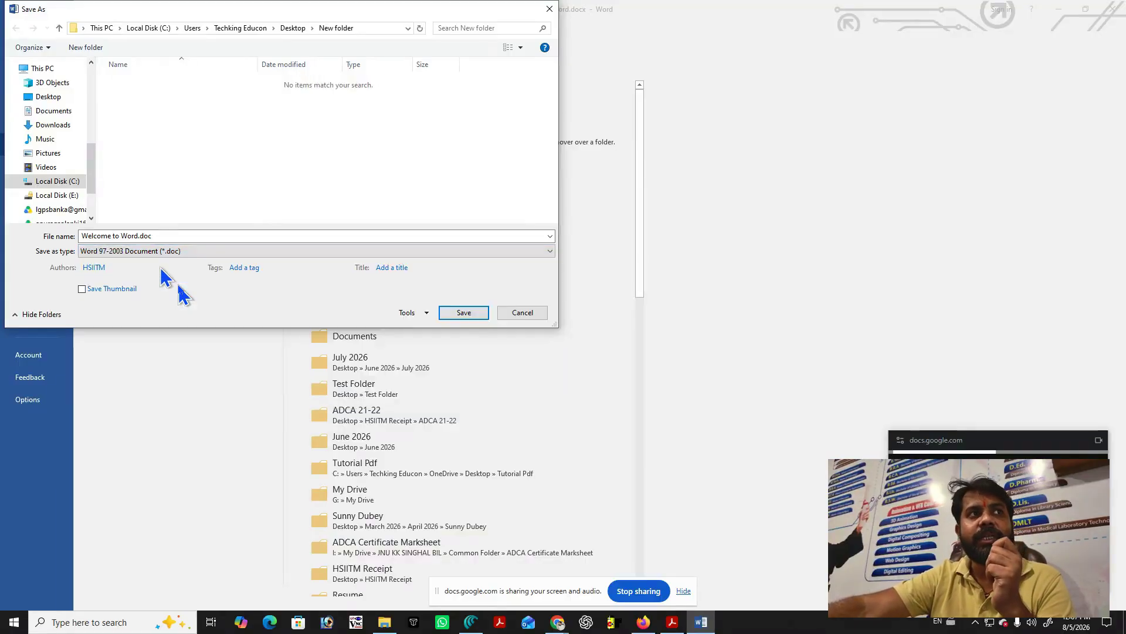
left_click(465, 313)
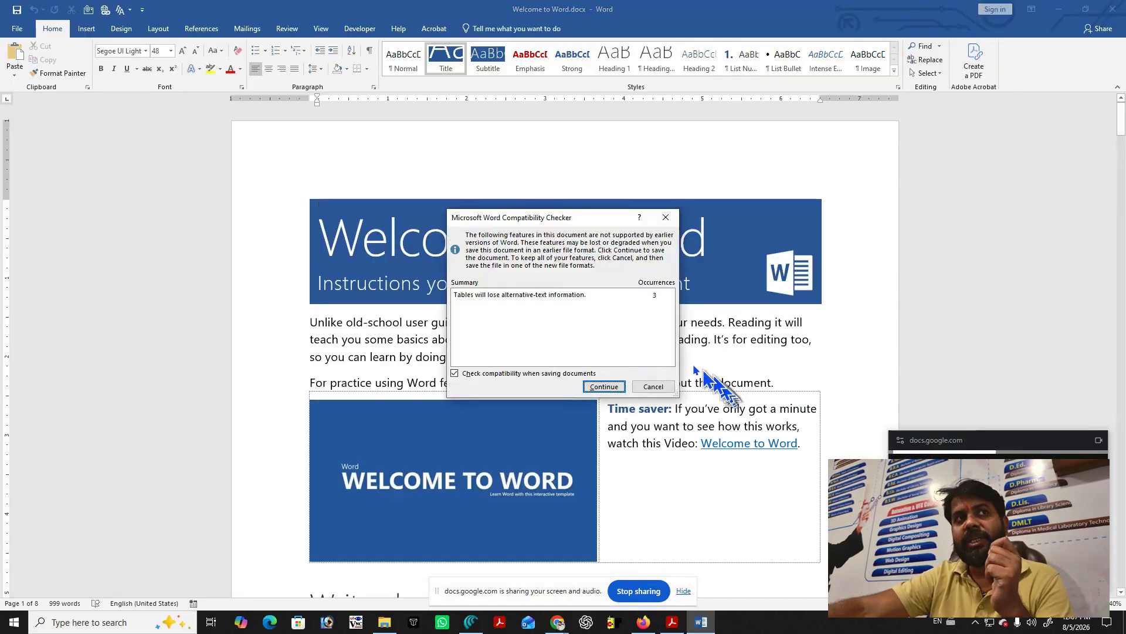
left_click(595, 385)
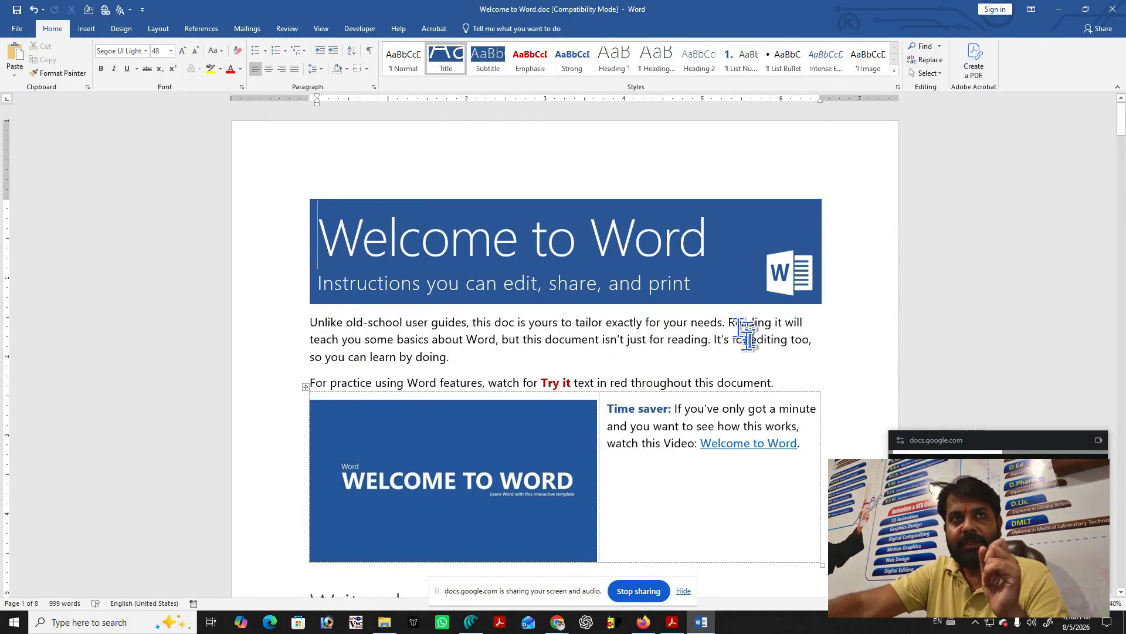
Scroll from the intro paragraph down to the 'Make your meaning more visual by formatting text' section.
left_click(710, 358)
scroll(707, 352, "down", 8)
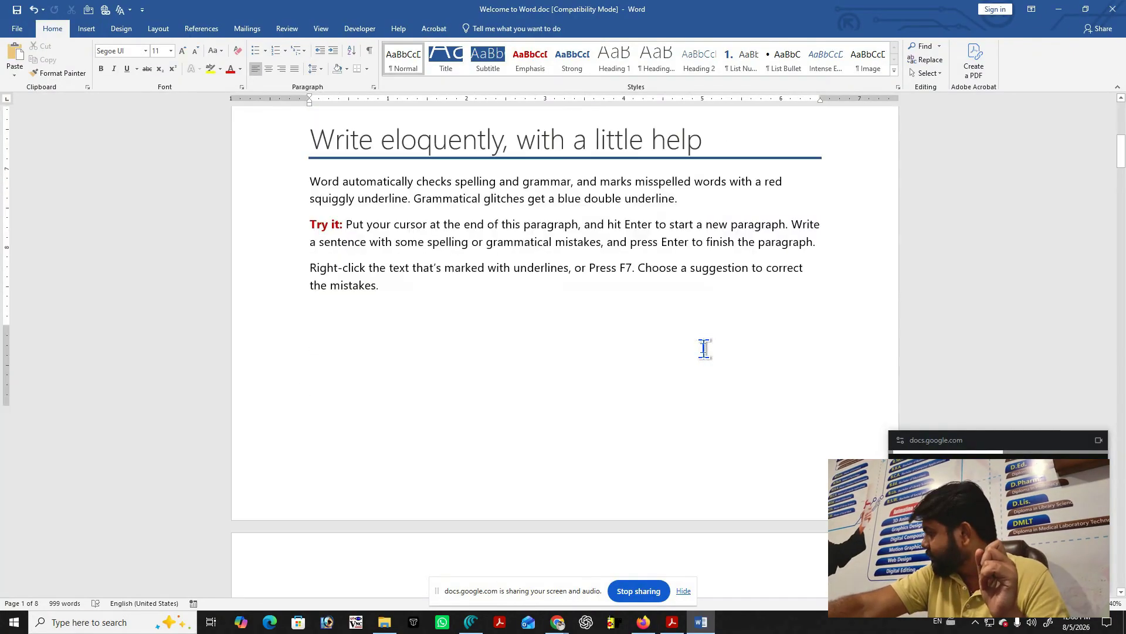
scroll(704, 348, "down", 12)
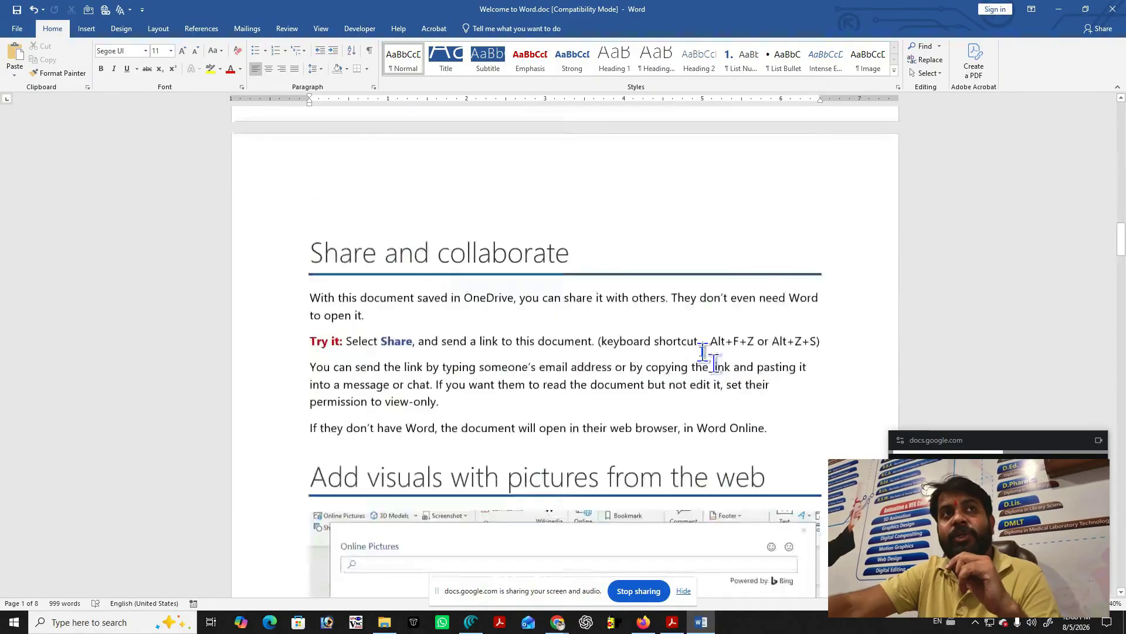
scroll(707, 355, "up", 20)
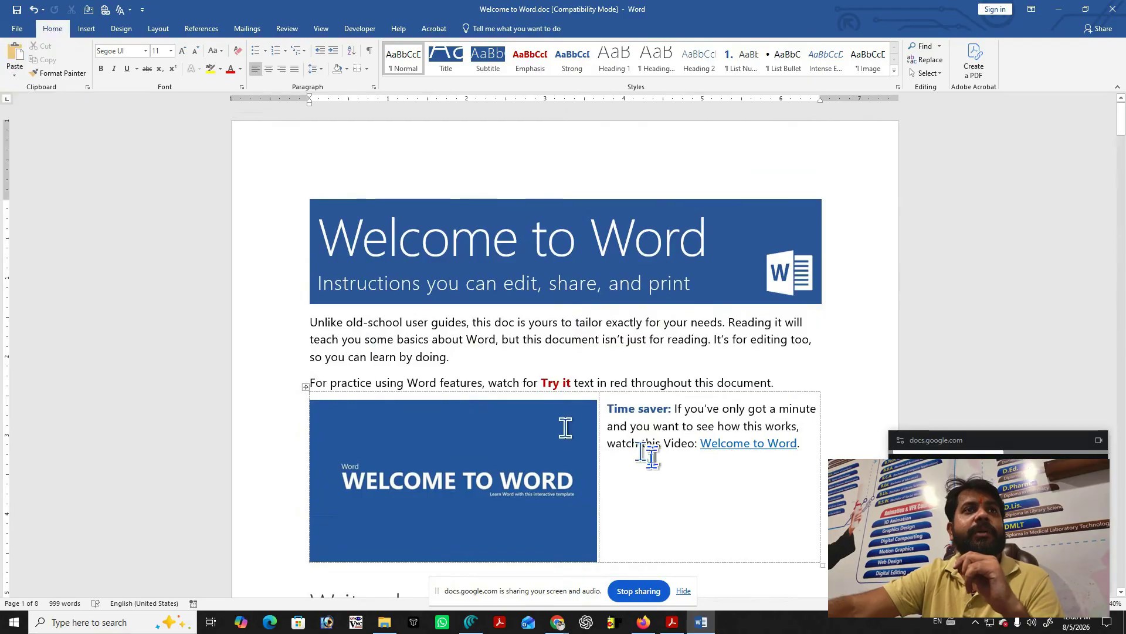
scroll(642, 453, "down", 10)
scroll(648, 455, "down", 12)
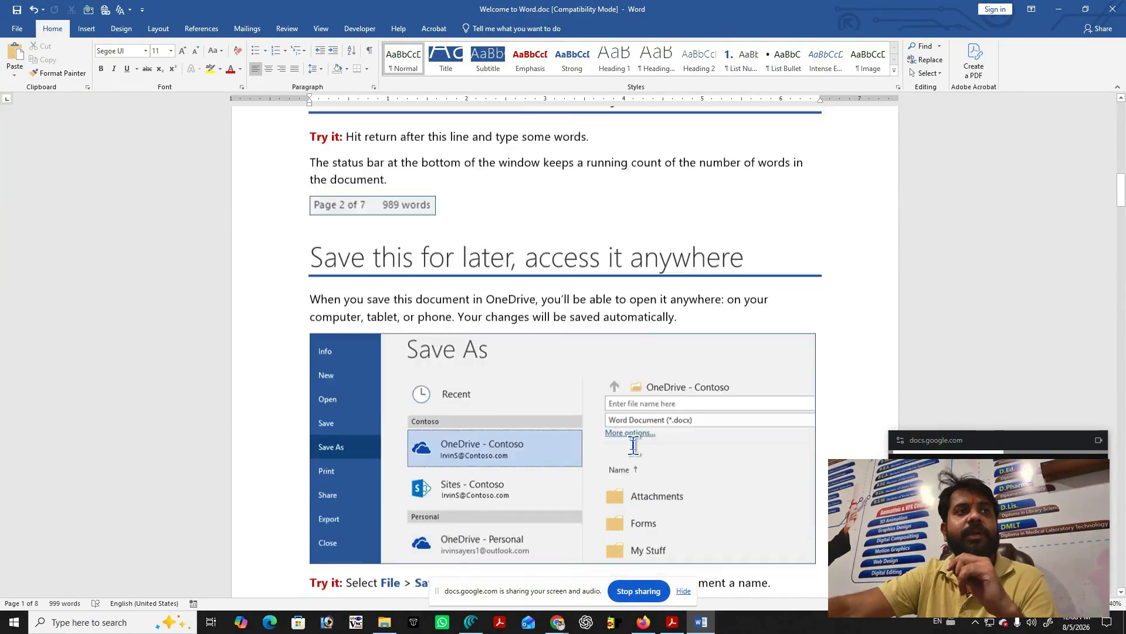
scroll(633, 445, "down", 12)
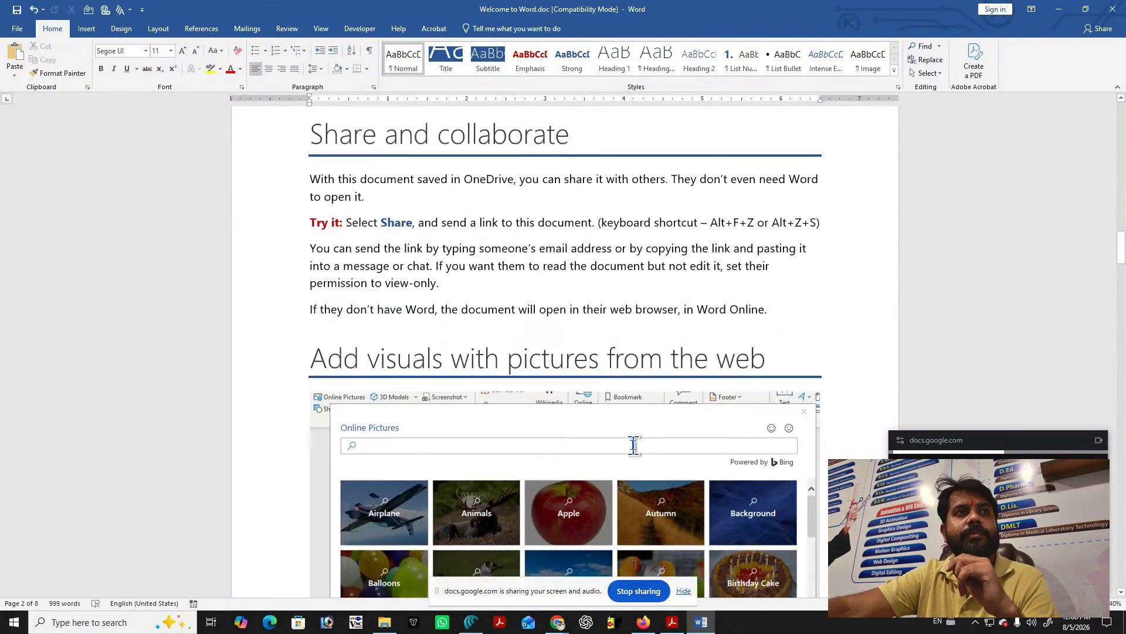
scroll(633, 445, "down", 6)
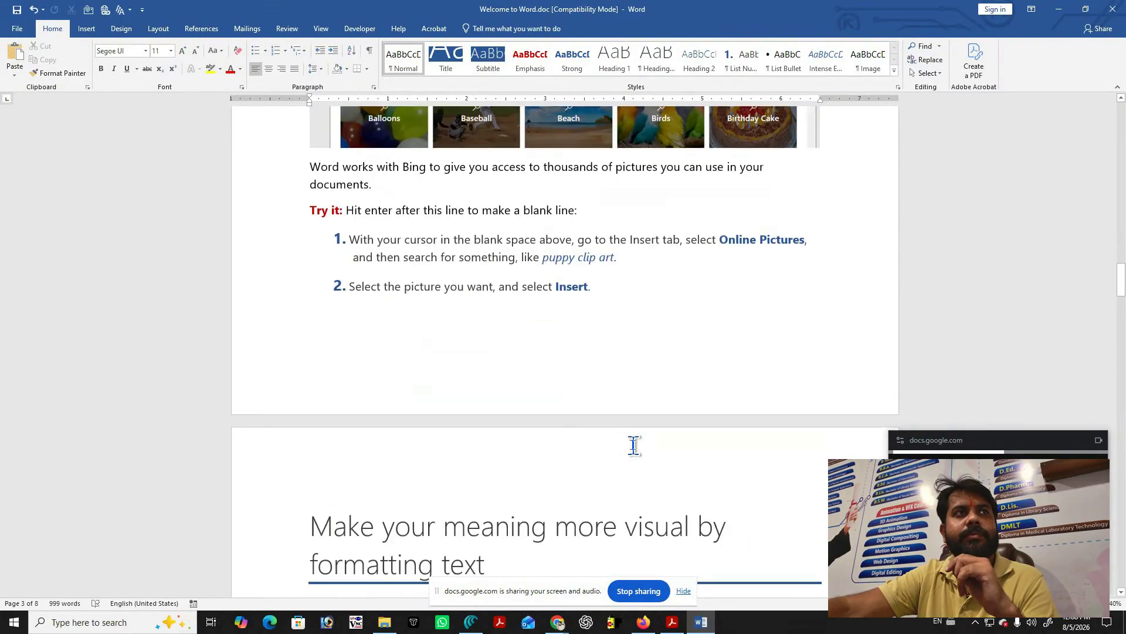
scroll(634, 445, "down", 6)
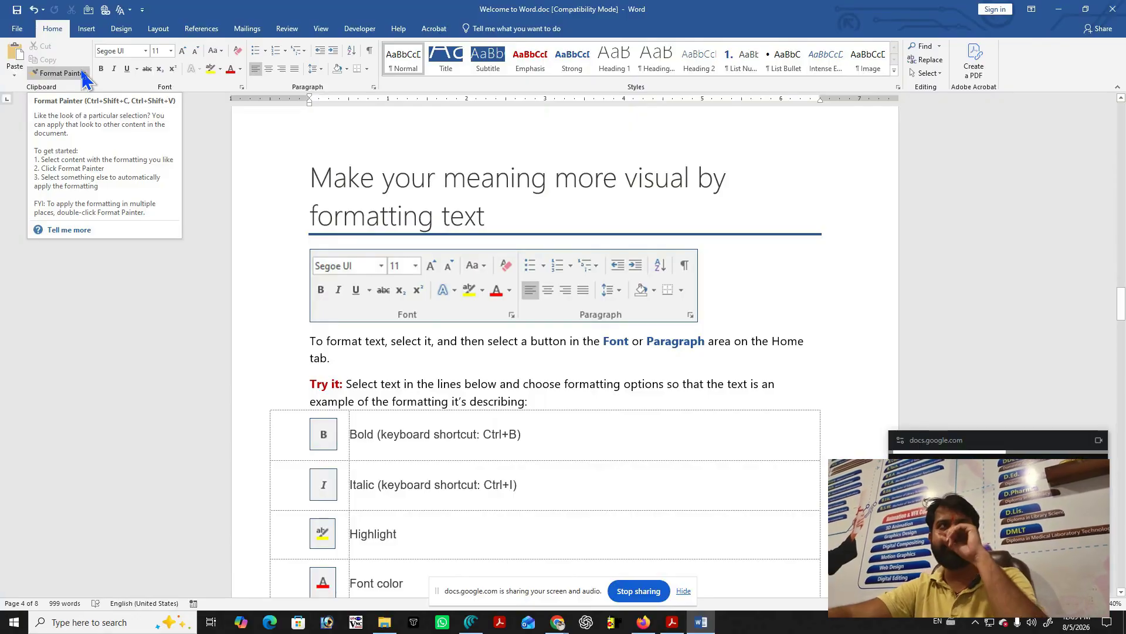
Make the word 'formatting' on the Try it line bold and red.
left_click(543, 384)
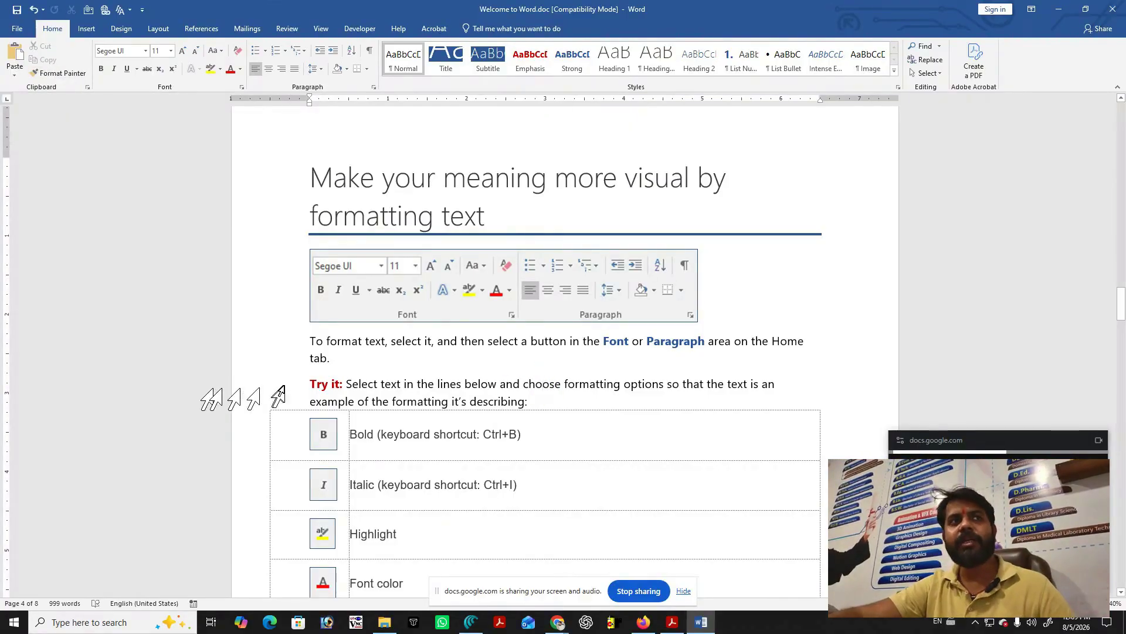
left_click(332, 383)
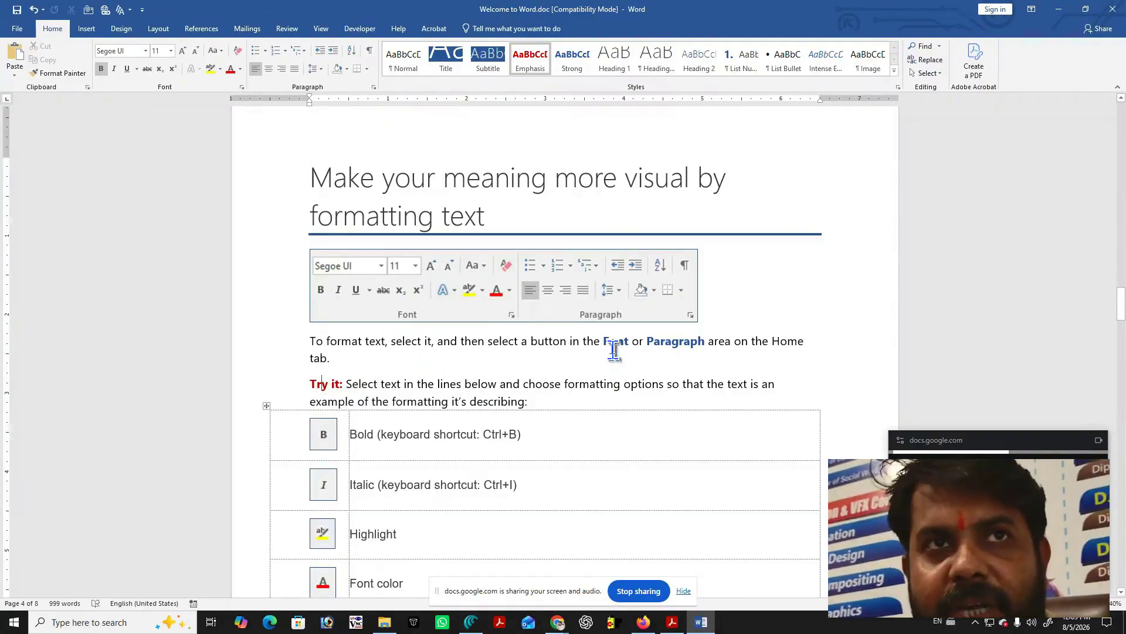
left_click(604, 384)
triple_click(604, 384)
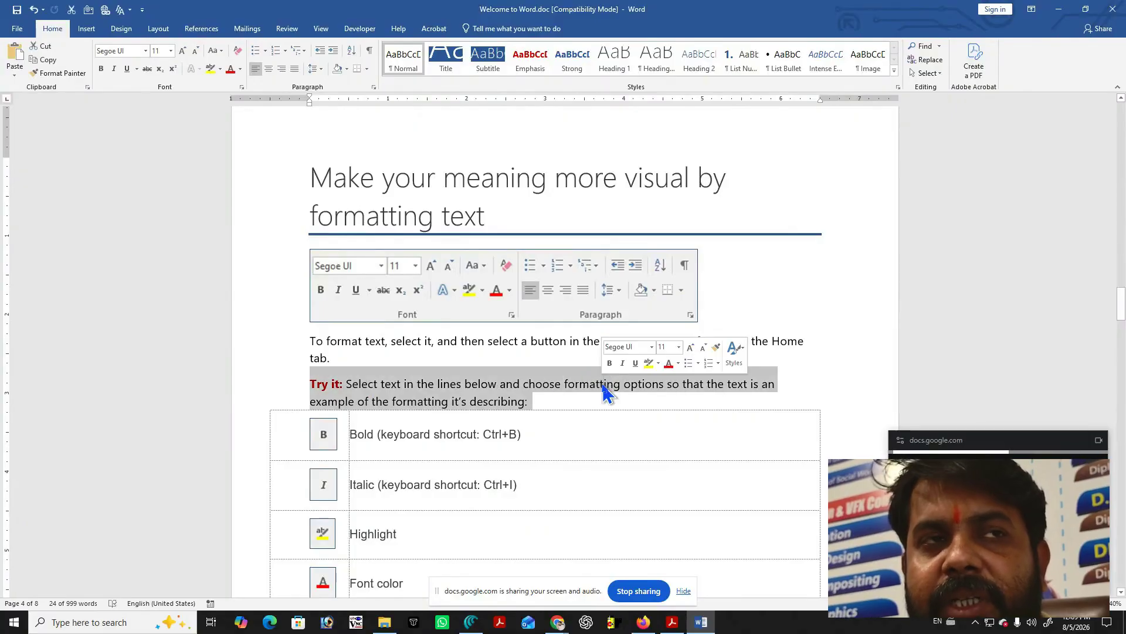
left_click(603, 385)
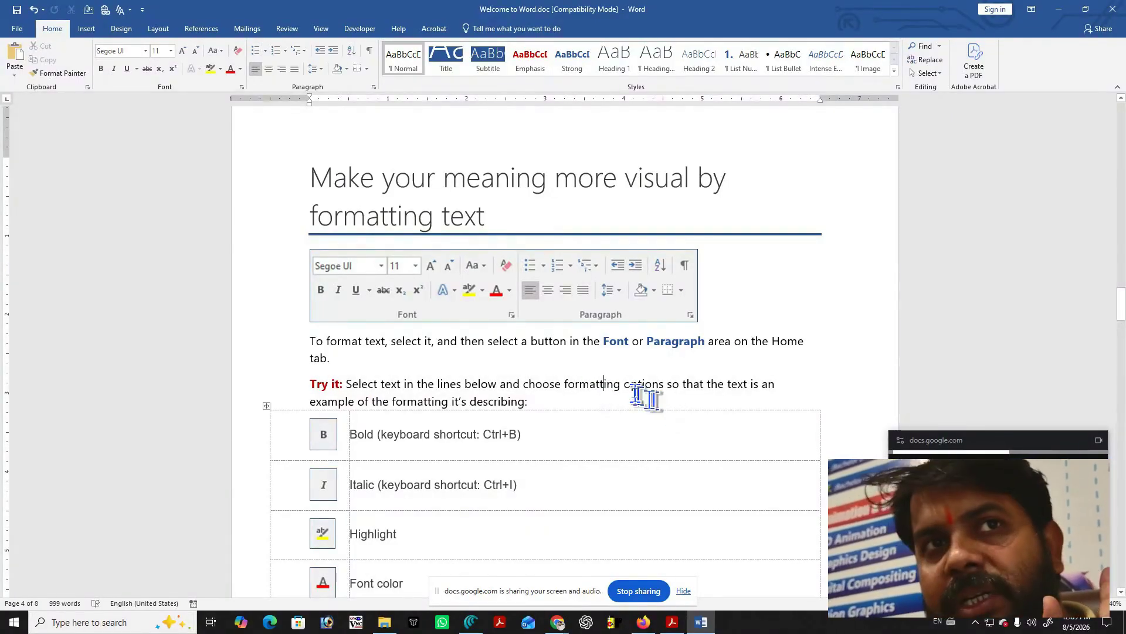
double_click(599, 384)
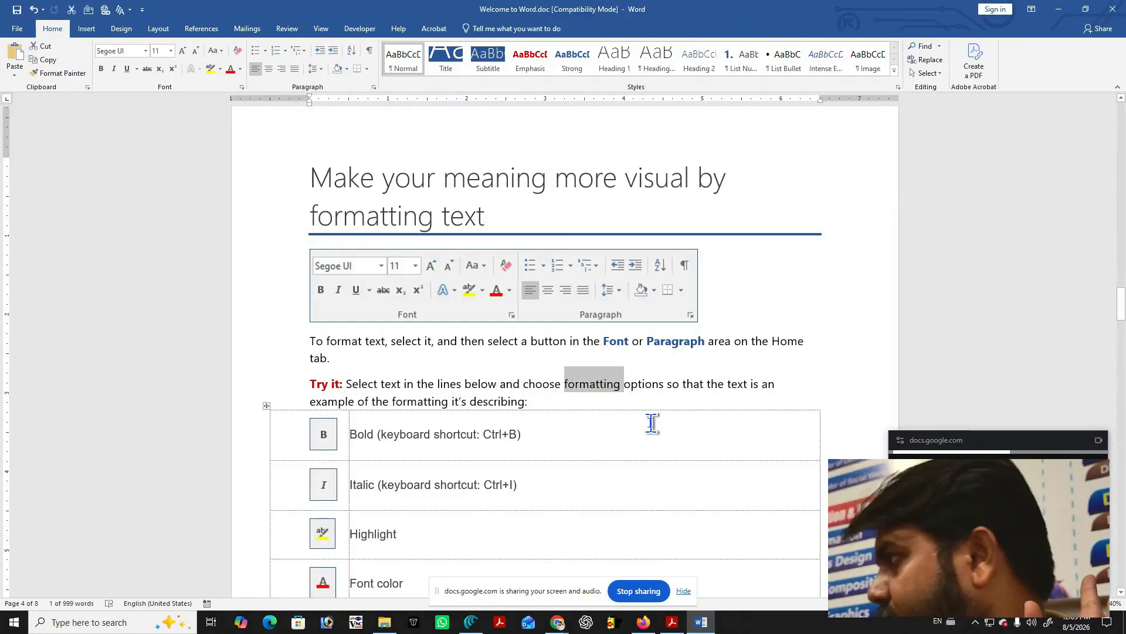
triple_click(605, 392)
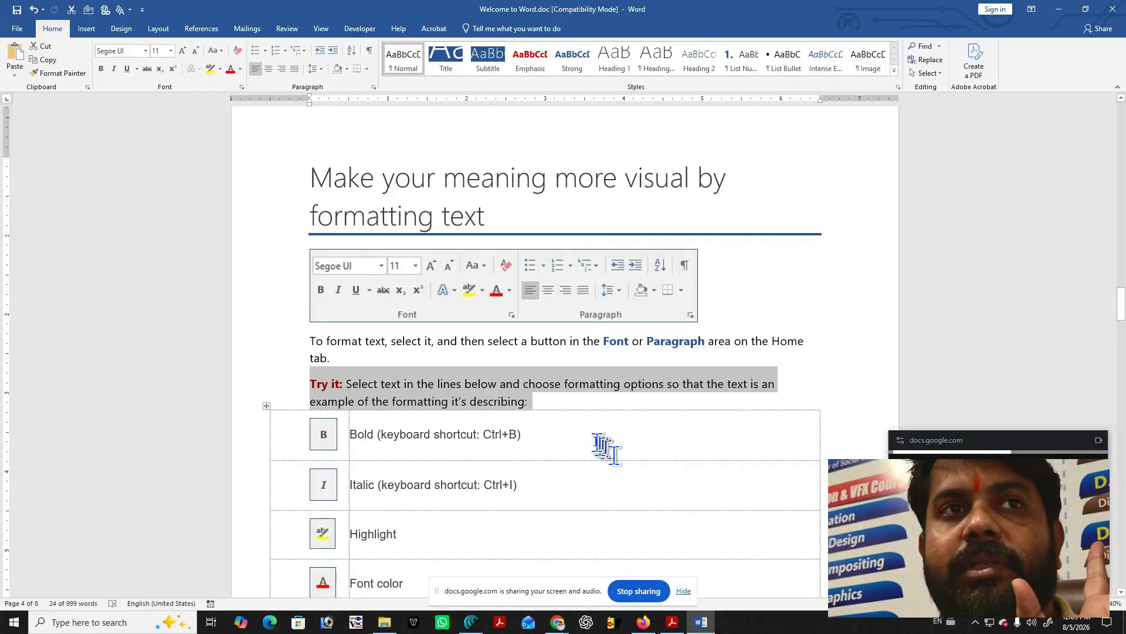
left_click(568, 388)
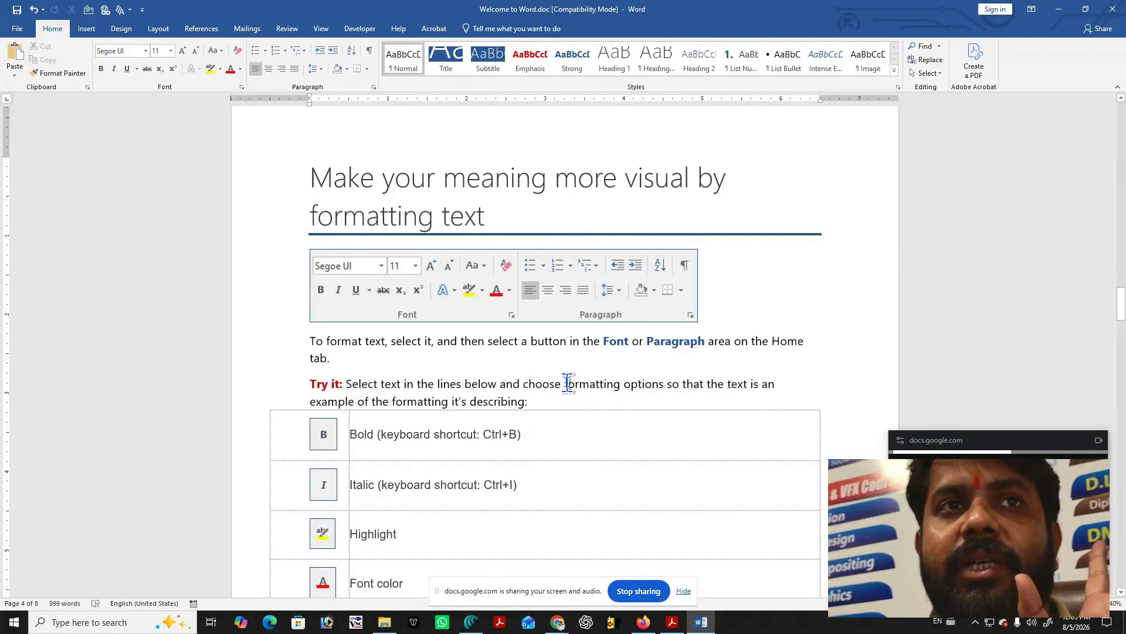
double_click(586, 386)
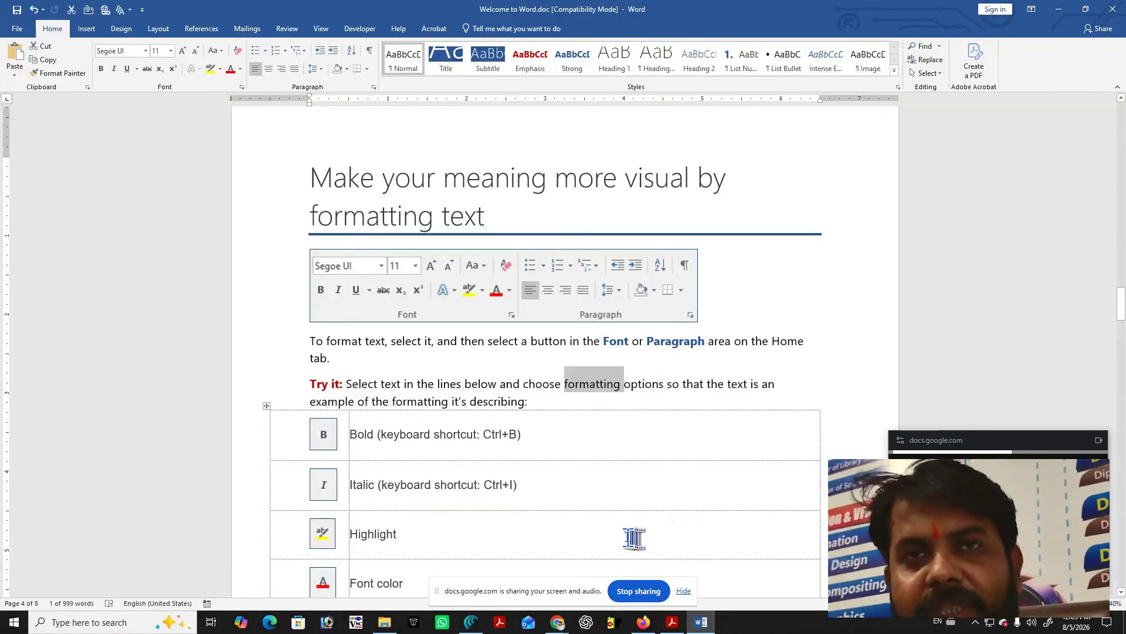
key("ctrl+y")
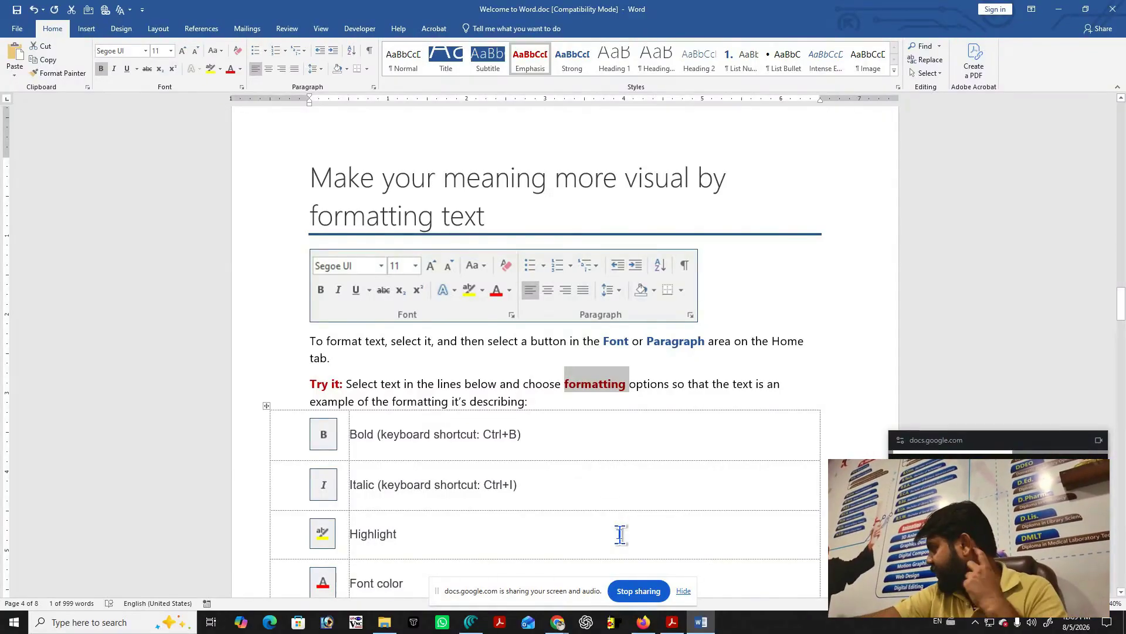
left_click(590, 390)
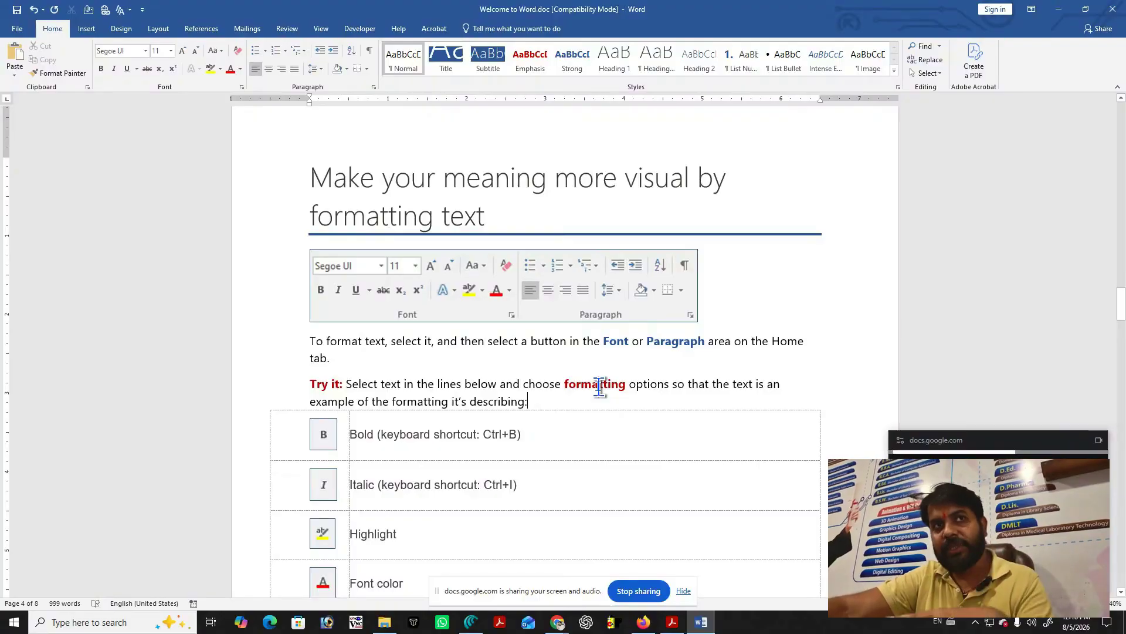
Apply the Strong style to the 'Italic (keyboard shortcut: Ctrl+I)' row text.
left_click(673, 345)
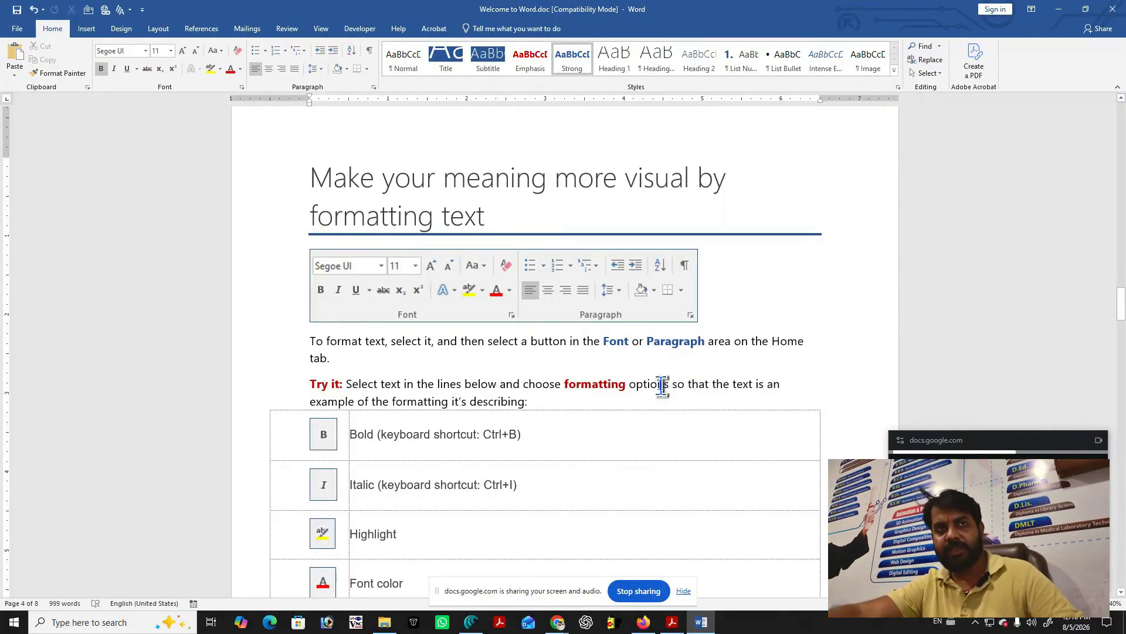
double_click(424, 485)
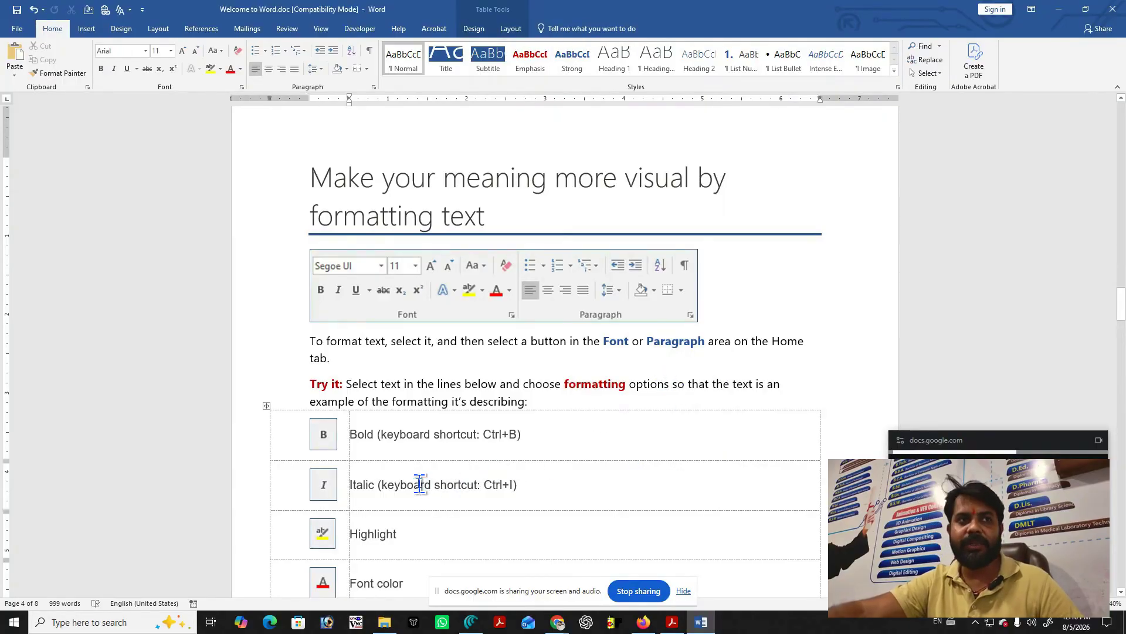
left_click(478, 485)
triple_click(478, 484)
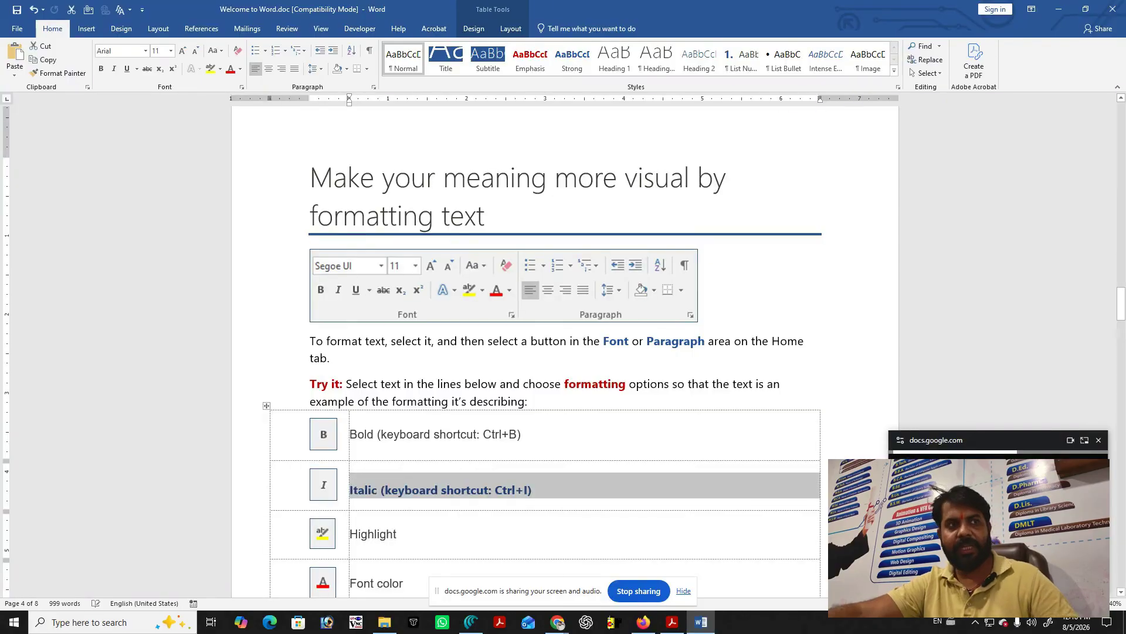
left_click(572, 59)
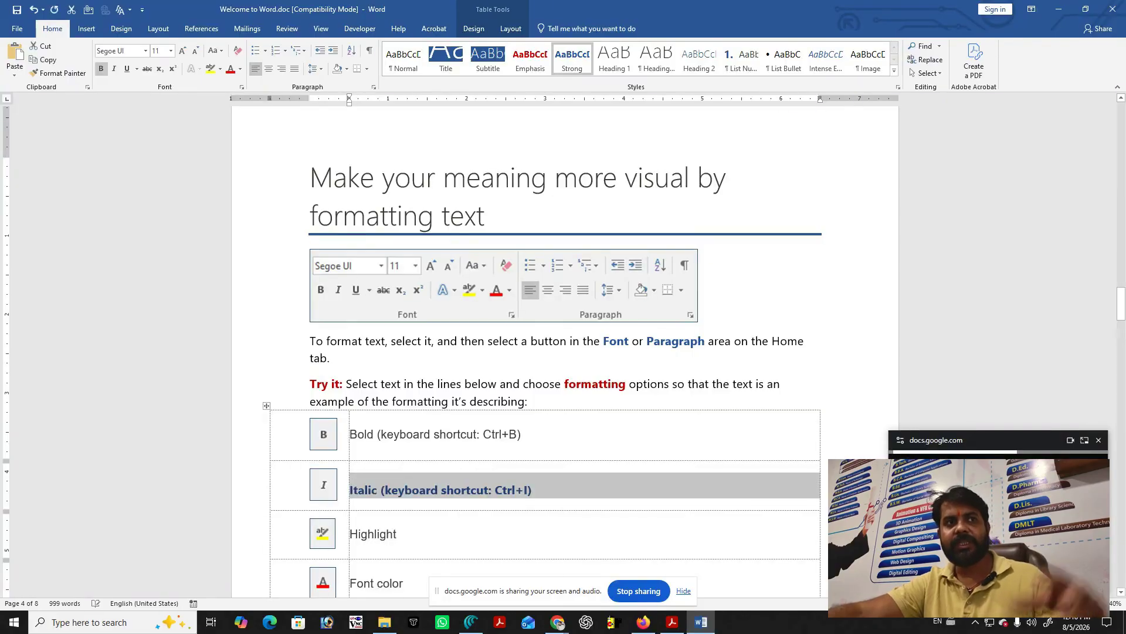
left_click(650, 505)
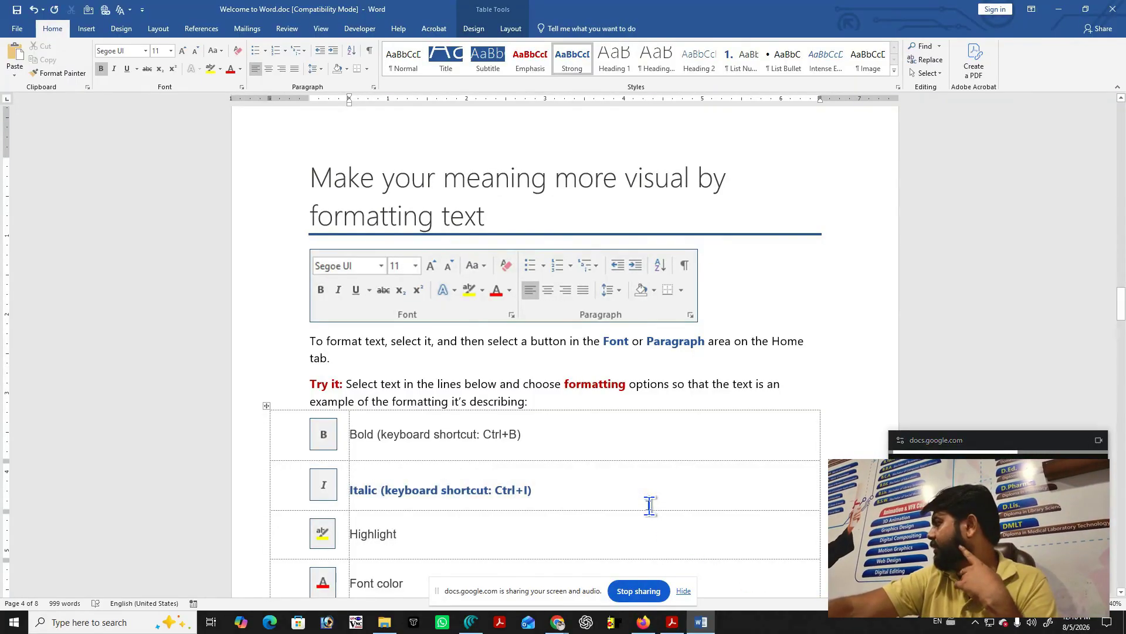
scroll(364, 437, "down", 2)
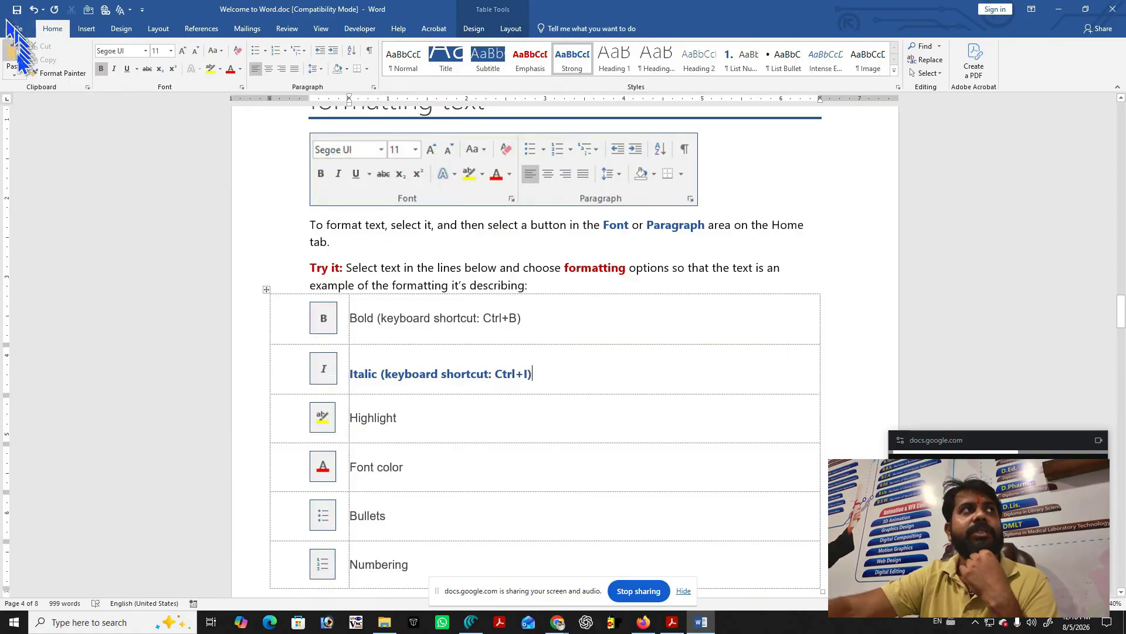
left_click(485, 225)
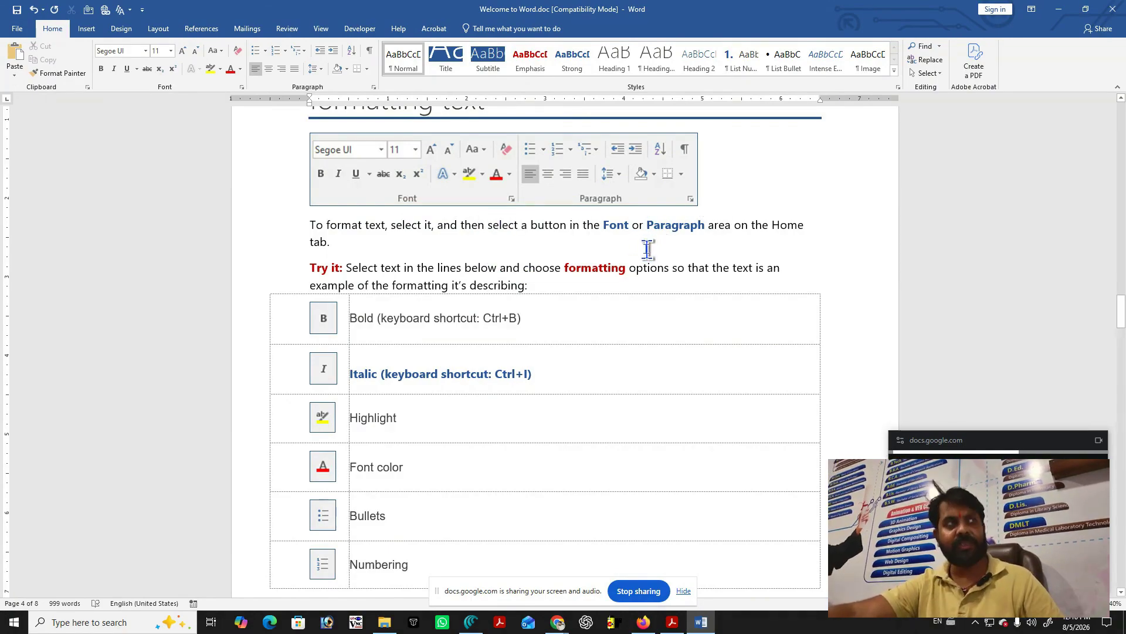
Copy the word 'then' from the paragraph and show it in the Clipboard pane.
double_click(473, 226)
key("ctrl+c")
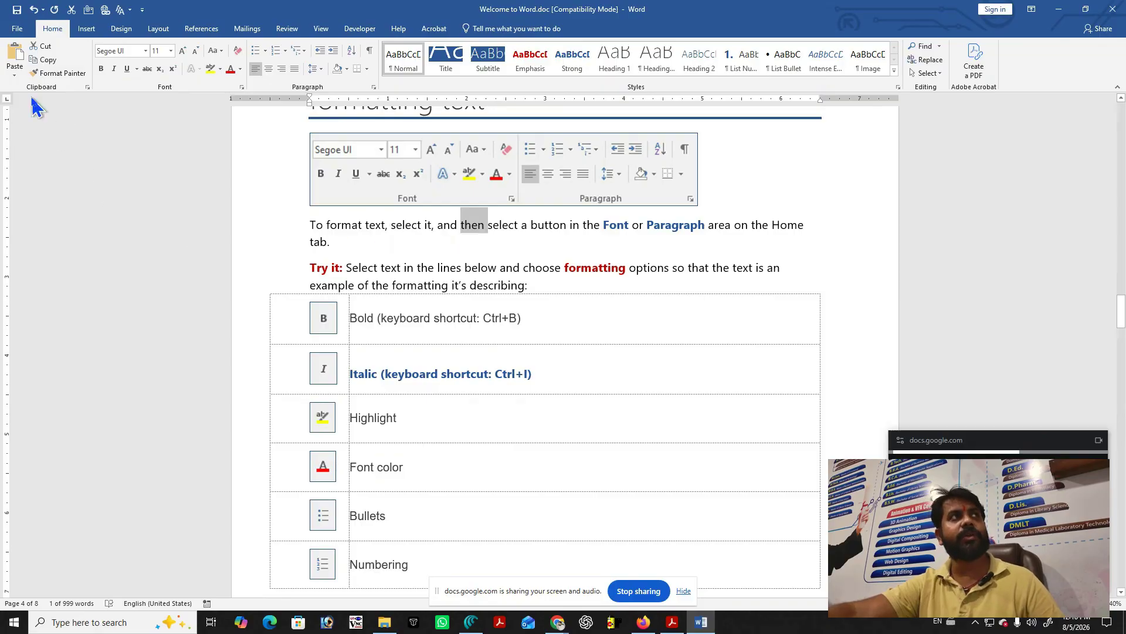
left_click(59, 73)
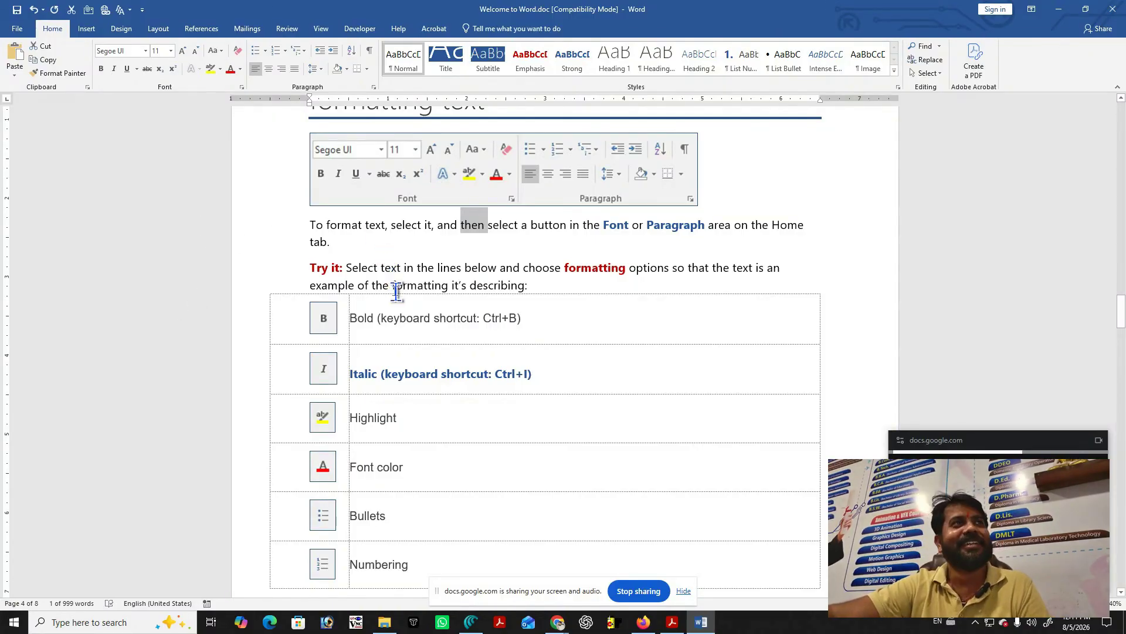
left_click(87, 87)
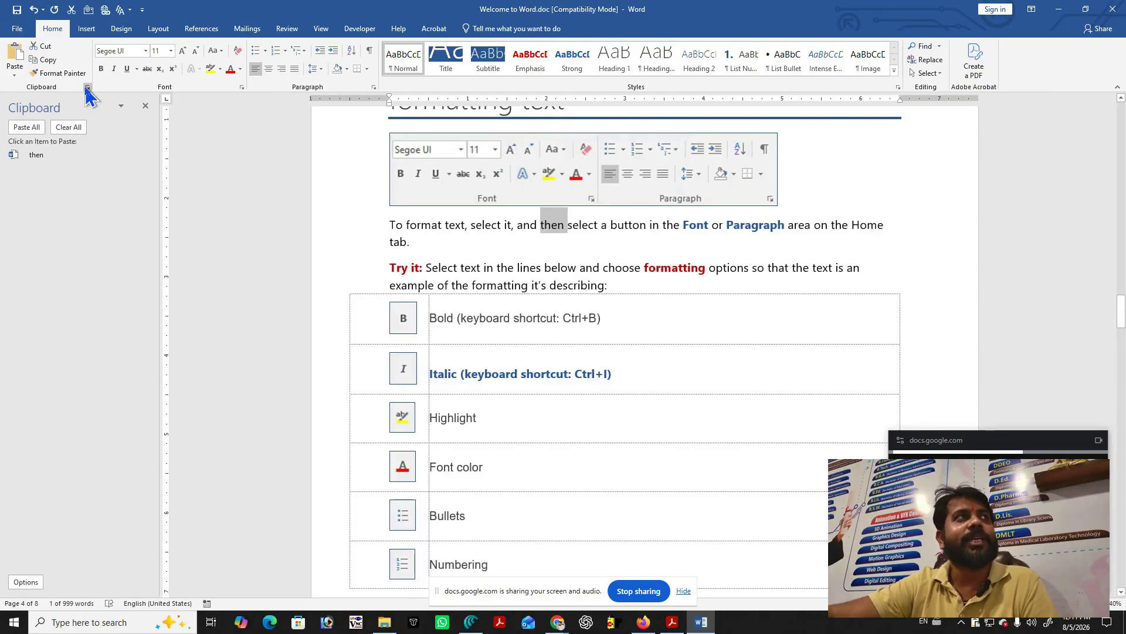
Close the Clipboard task pane so Welcome to Word.doc fills the window again.
left_click(88, 87)
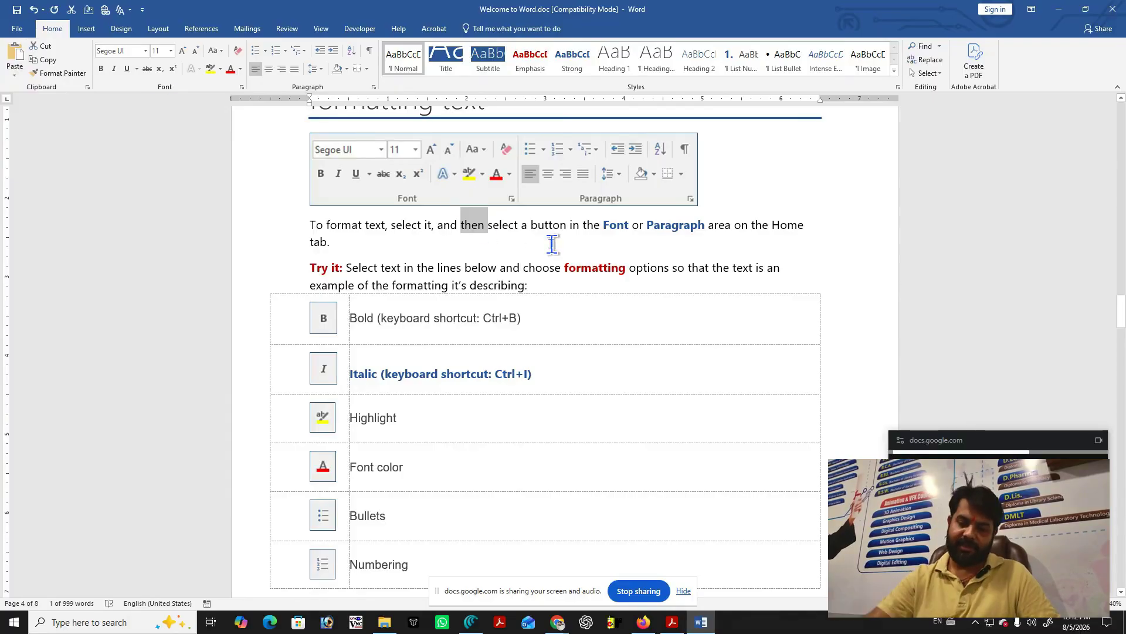
Paste 'then' after 'then' so the sentence reads 'and then then select', then close Welcome to Word.doc.
left_click(493, 229)
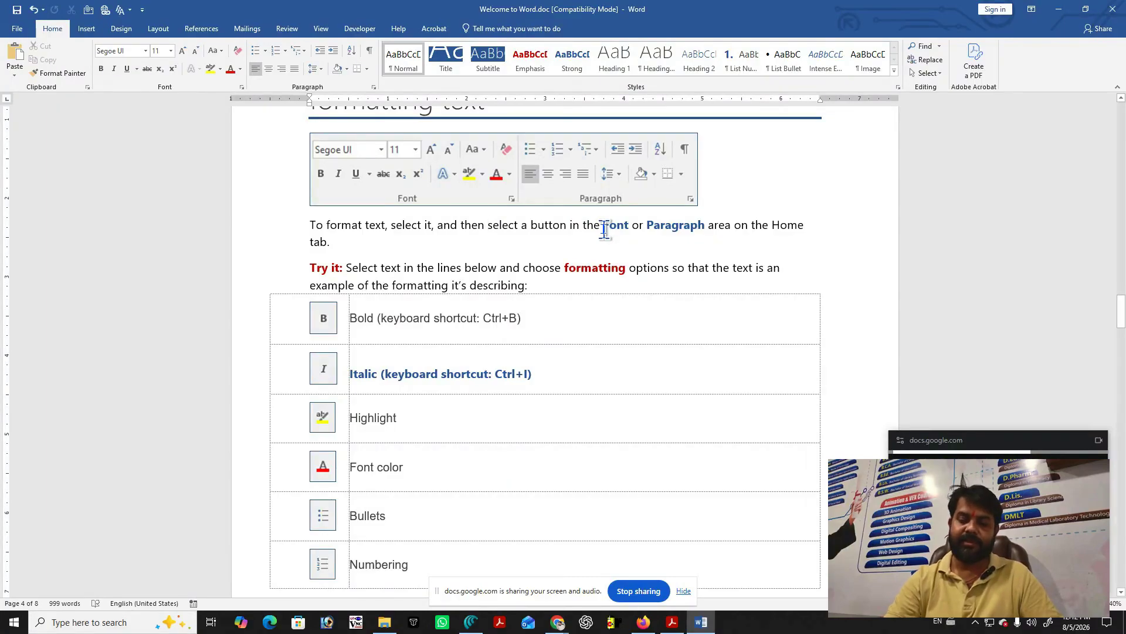
key("ctrl+v")
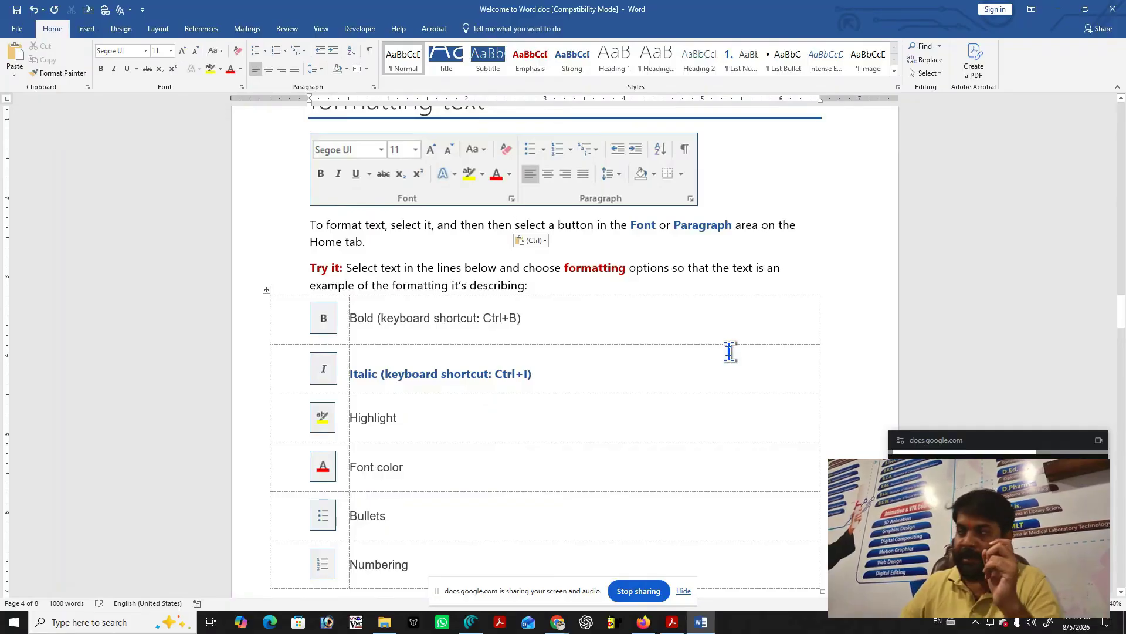
left_click(829, 288)
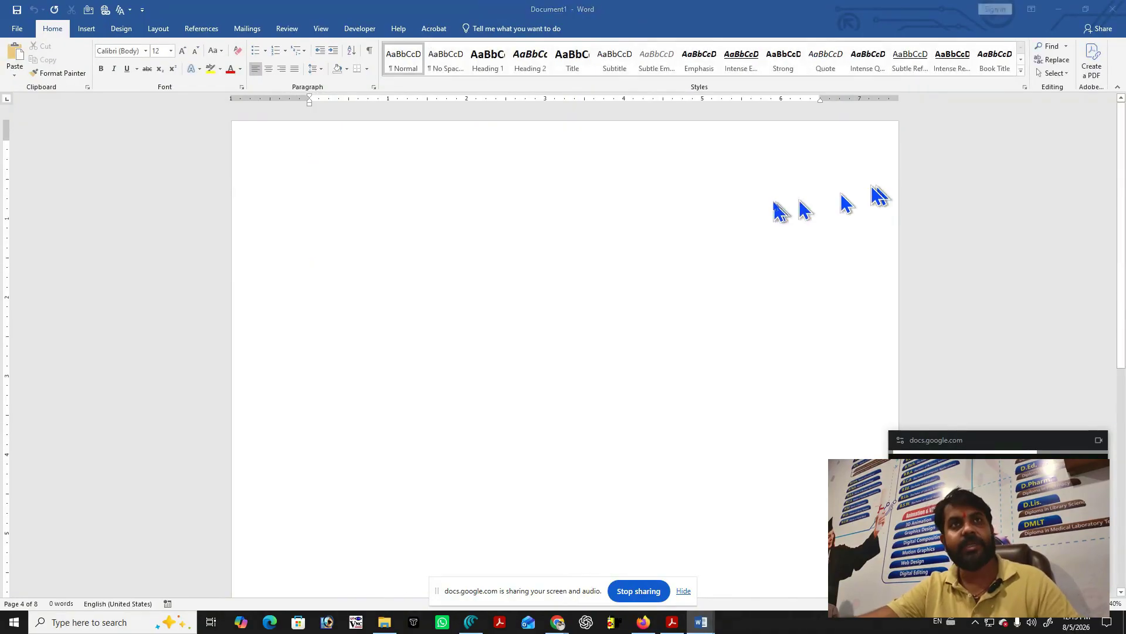
Close Document2 and type the lines 'Document 1', '.doc' and 'ctrl + insert or ctrl +c --> copy' in Document1.
left_click(1113, 9)
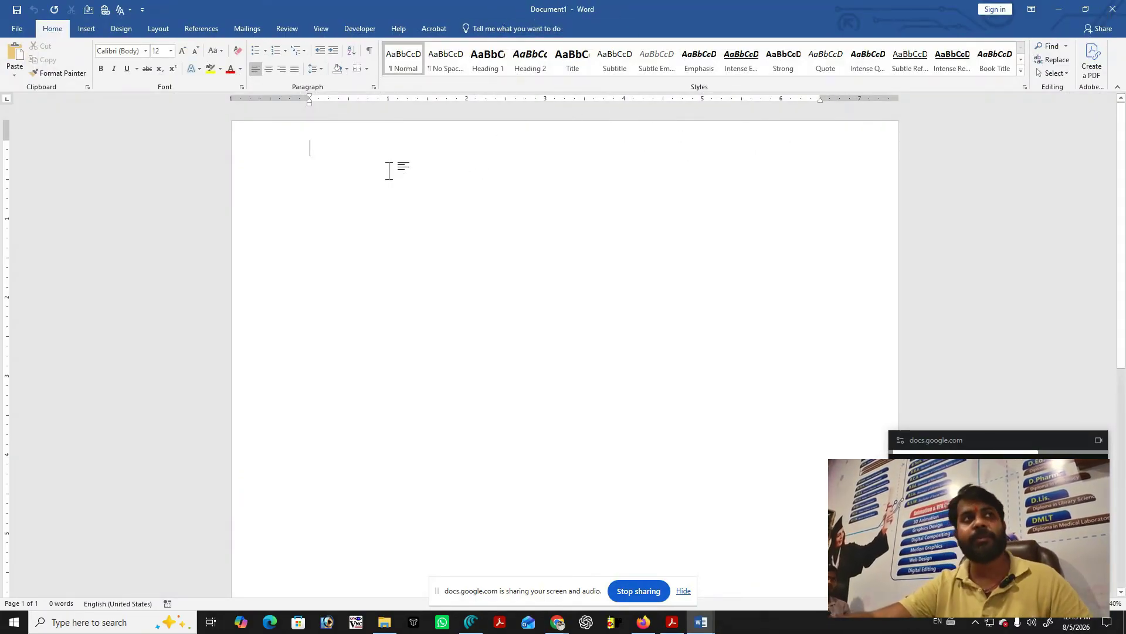
type("Do")
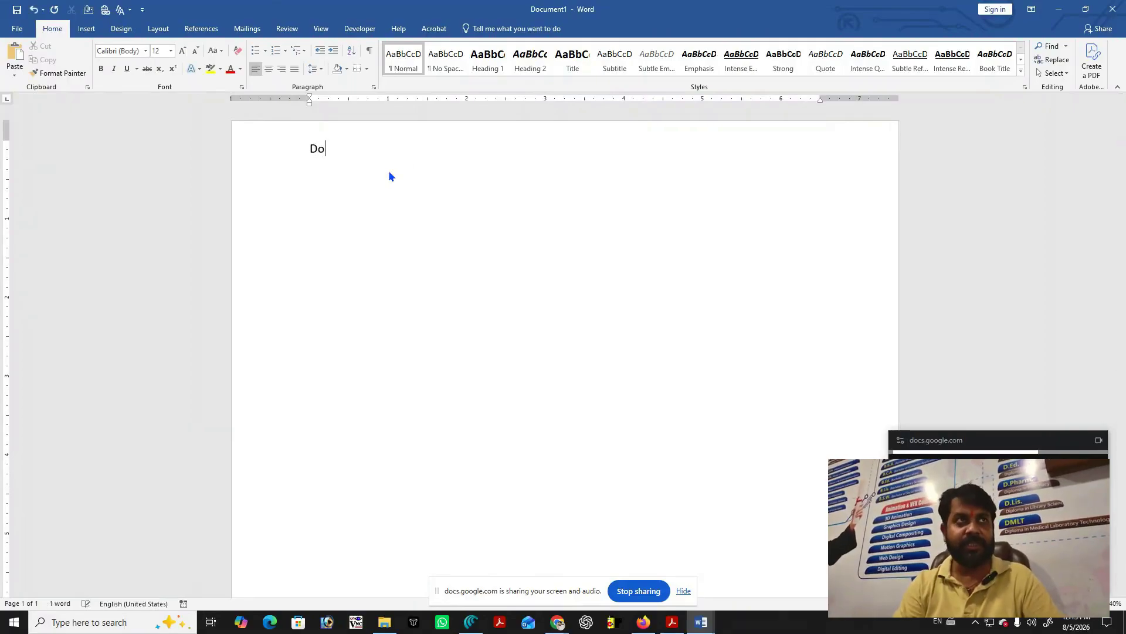
type("cume")
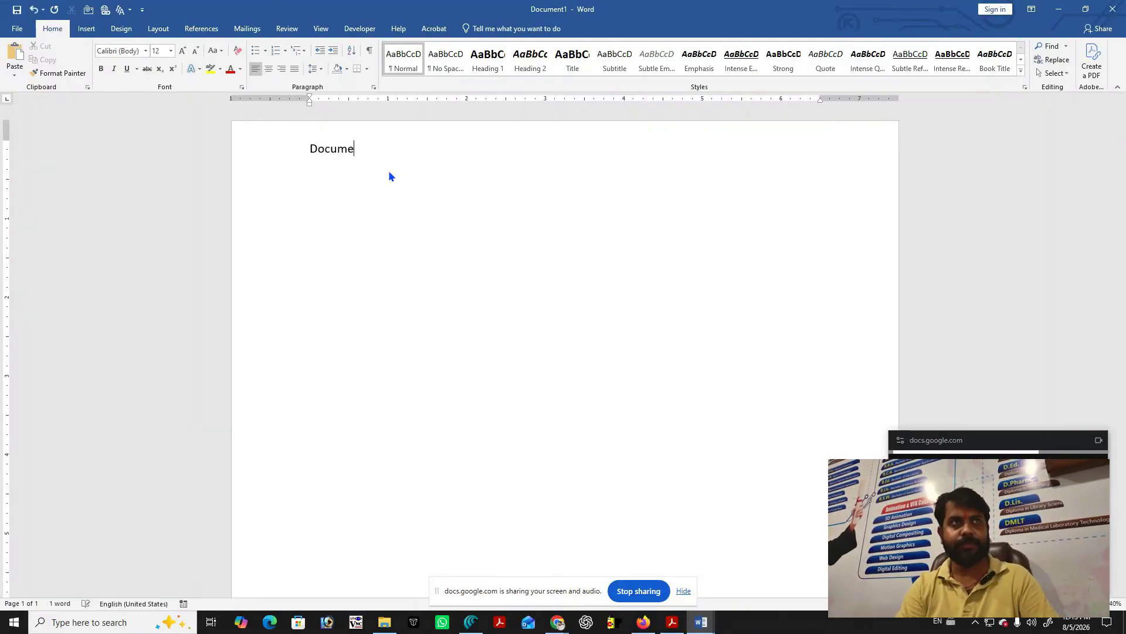
type("nt 1")
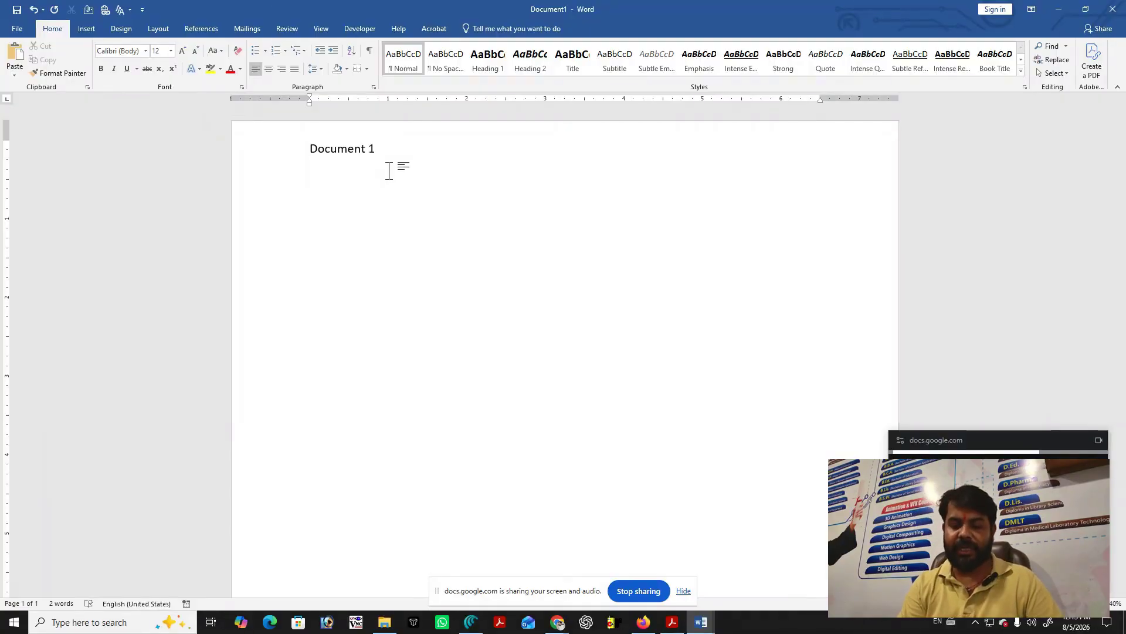
type(".doc")
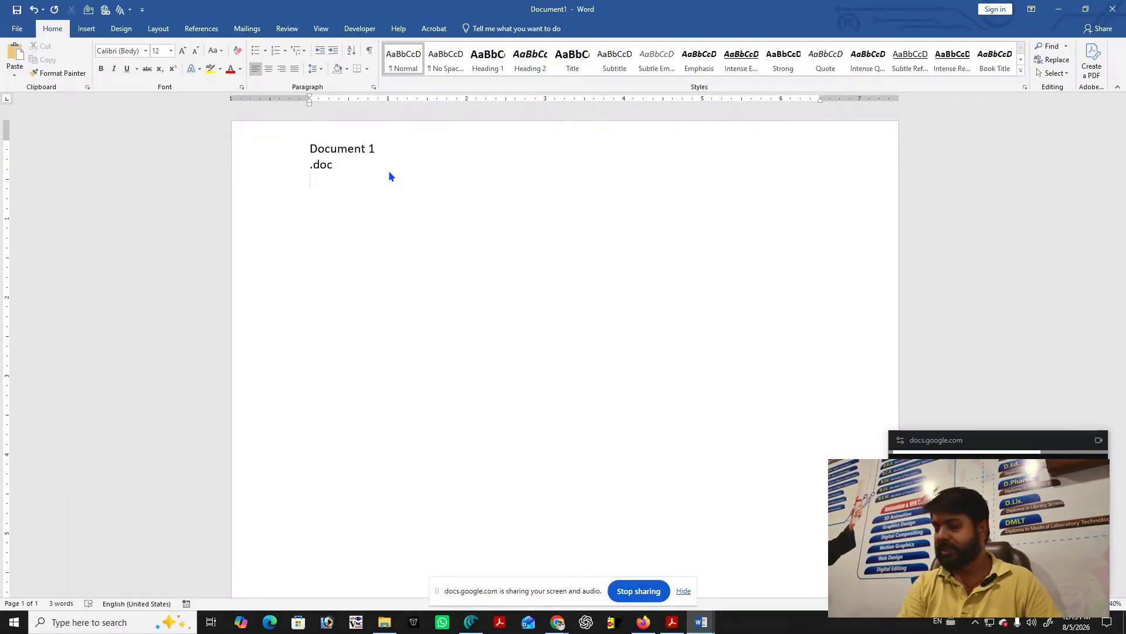
type("ctrl")
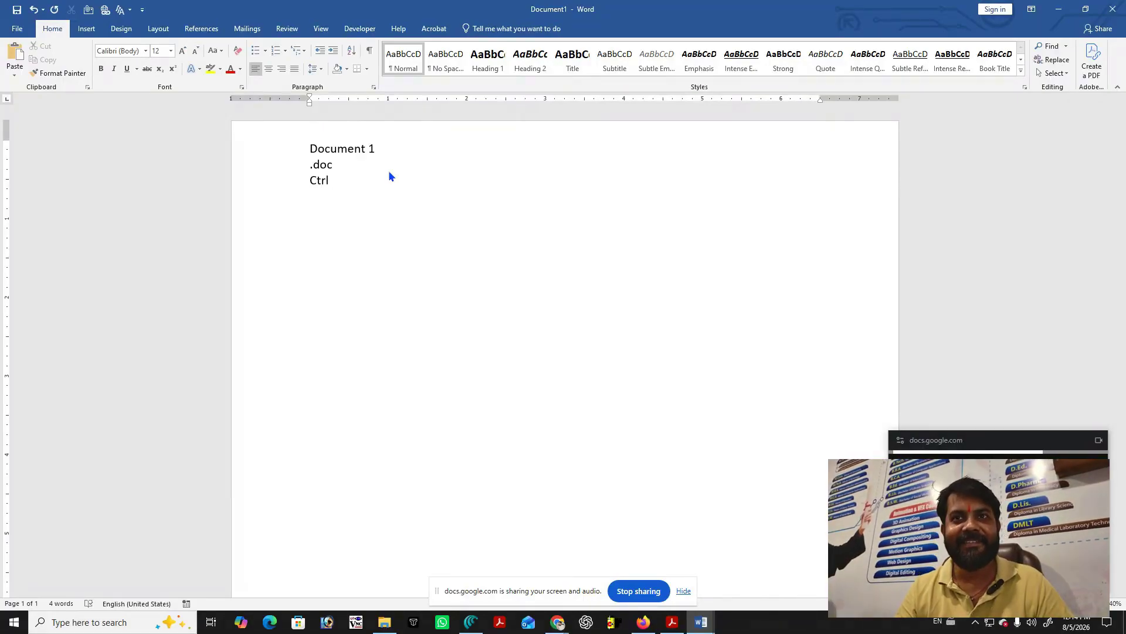
type("+")
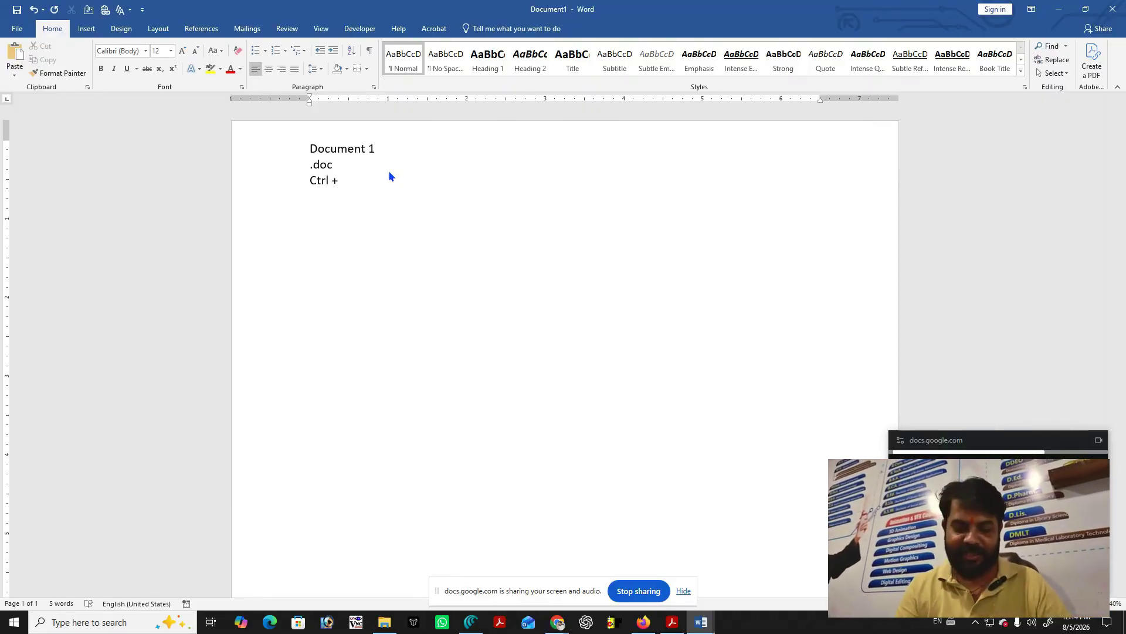
type("insert")
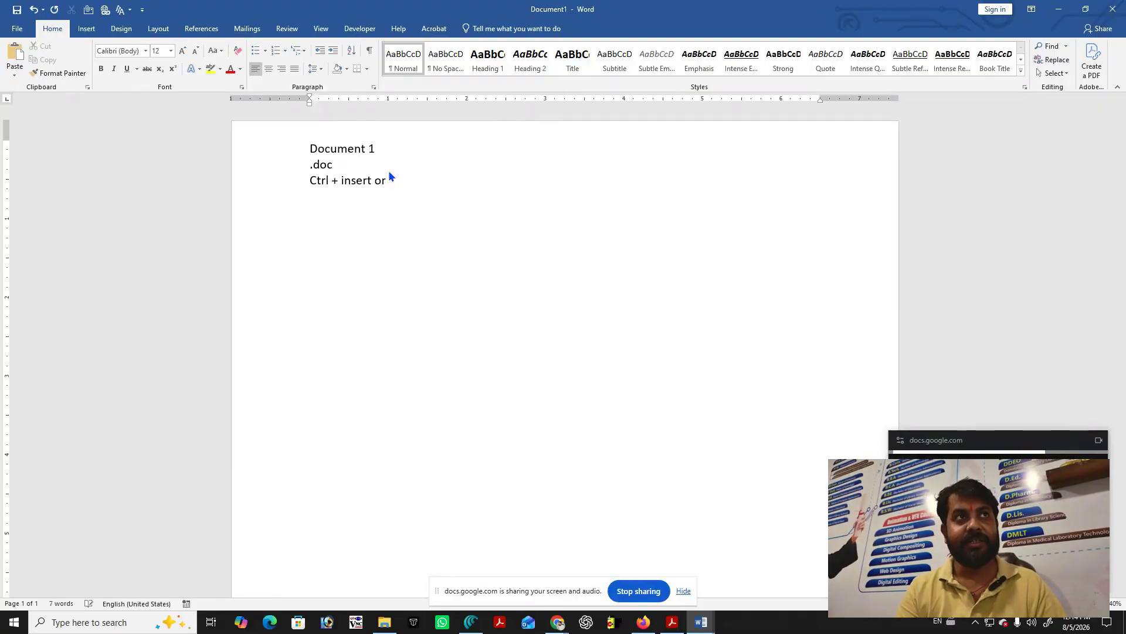
type(" or ")
type("ct")
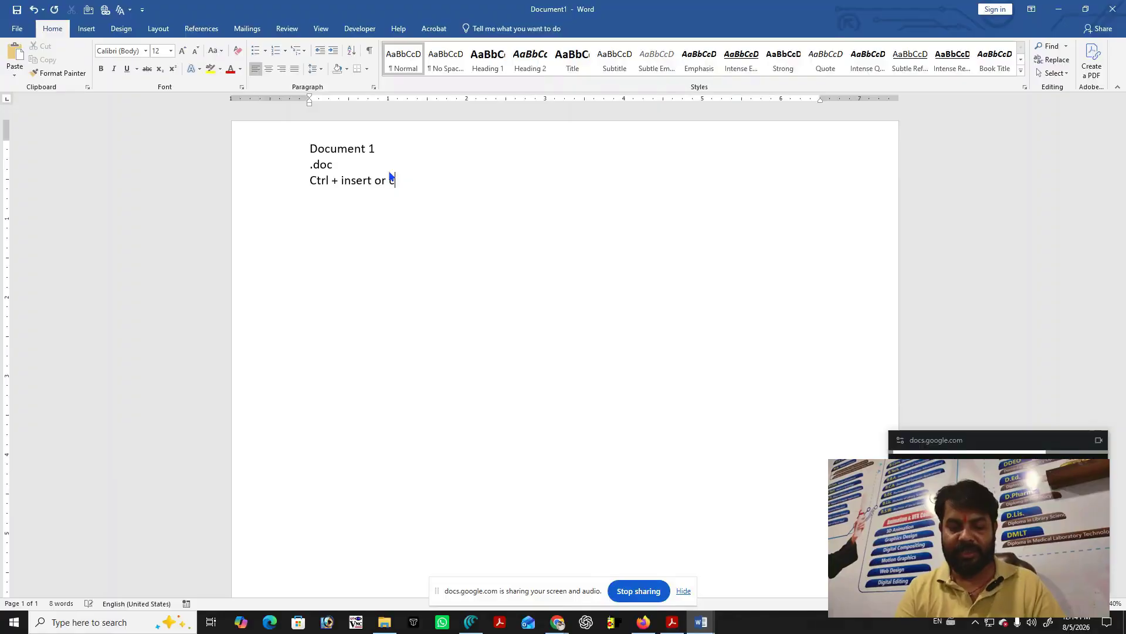
type("rl")
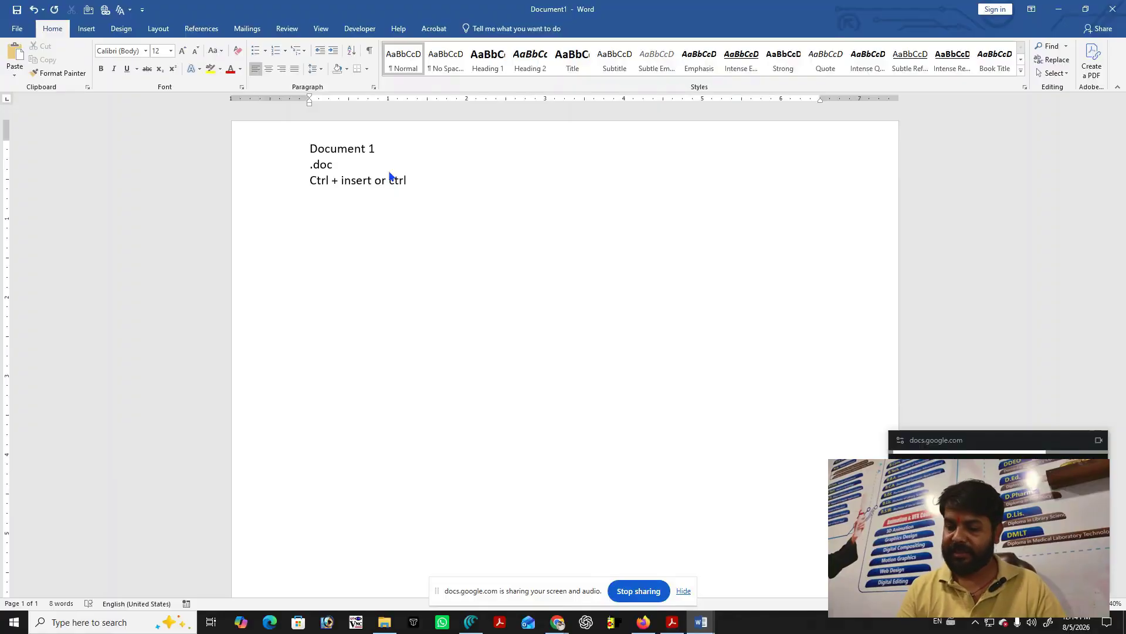
type(" +c")
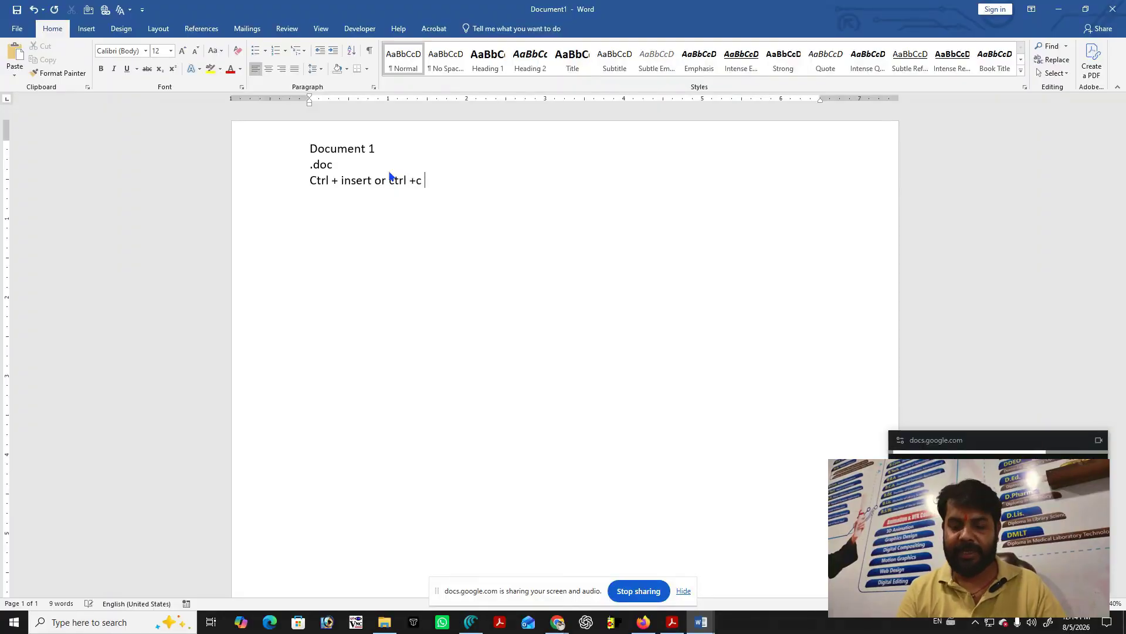
type(" -->")
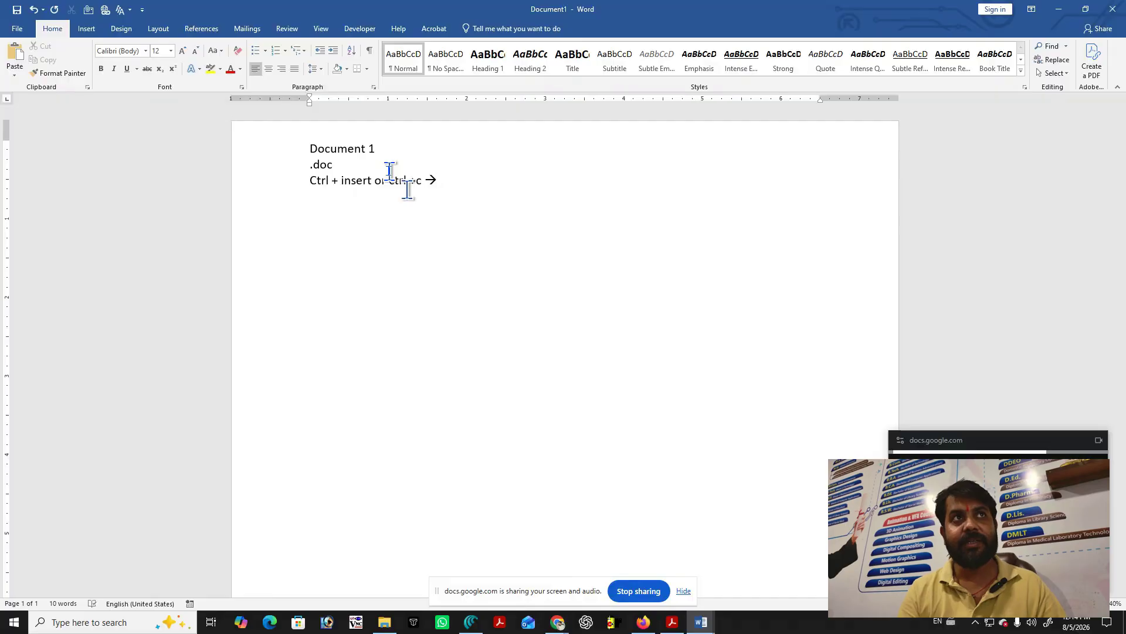
type(" copy")
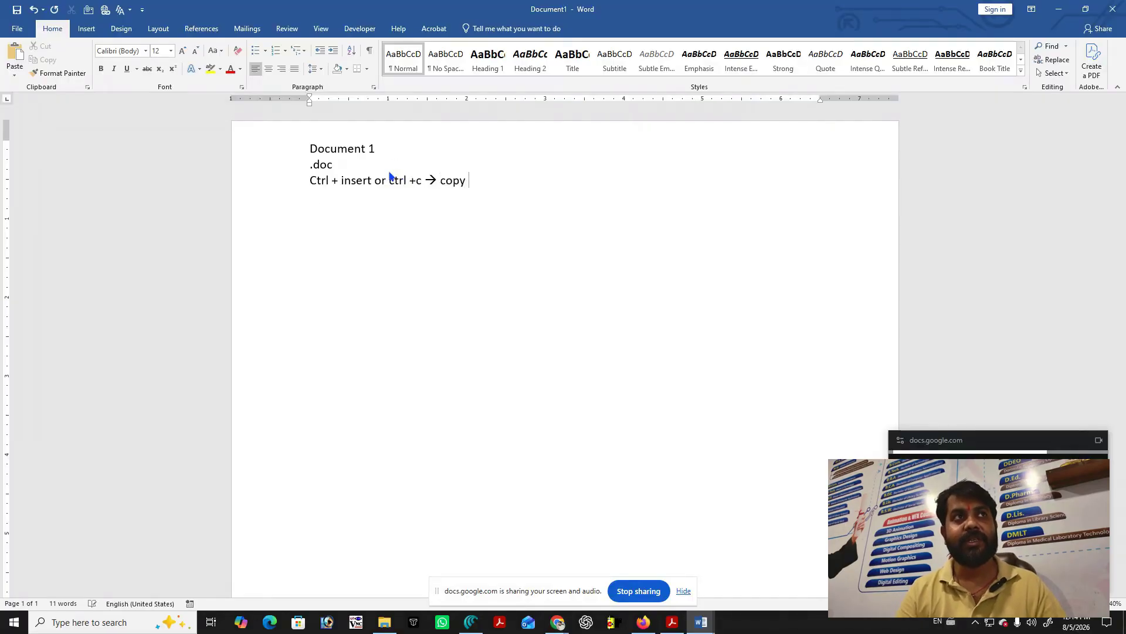
Add a fourth line 'Shift + Insert or ctrl + v → paste', fixing the 'paset' typo.
key("Return")
type("s")
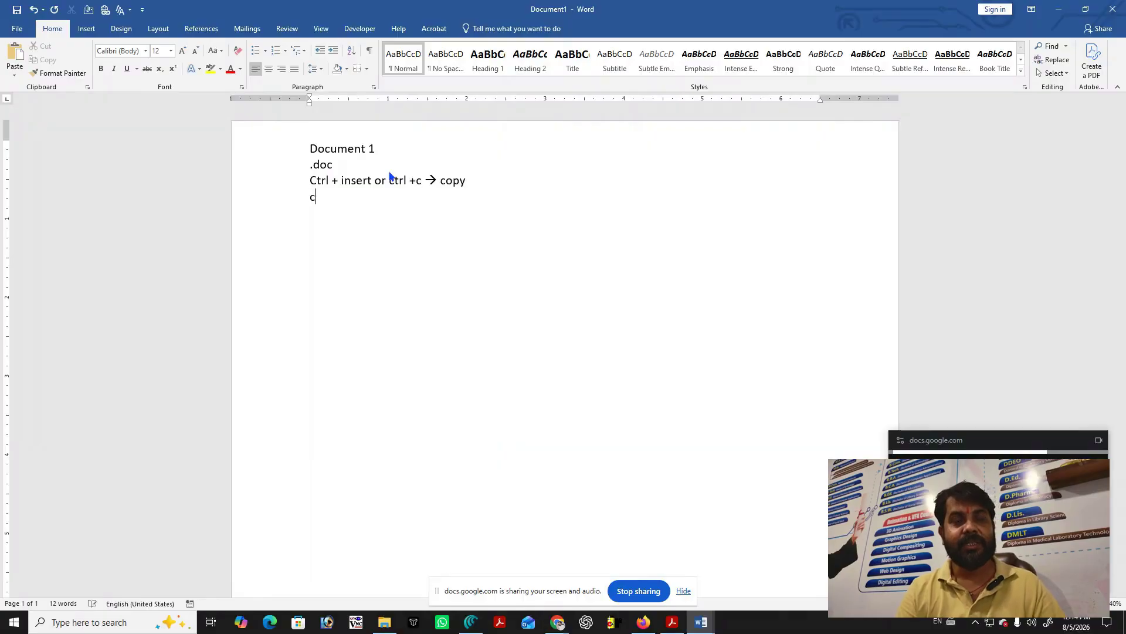
type("hift")
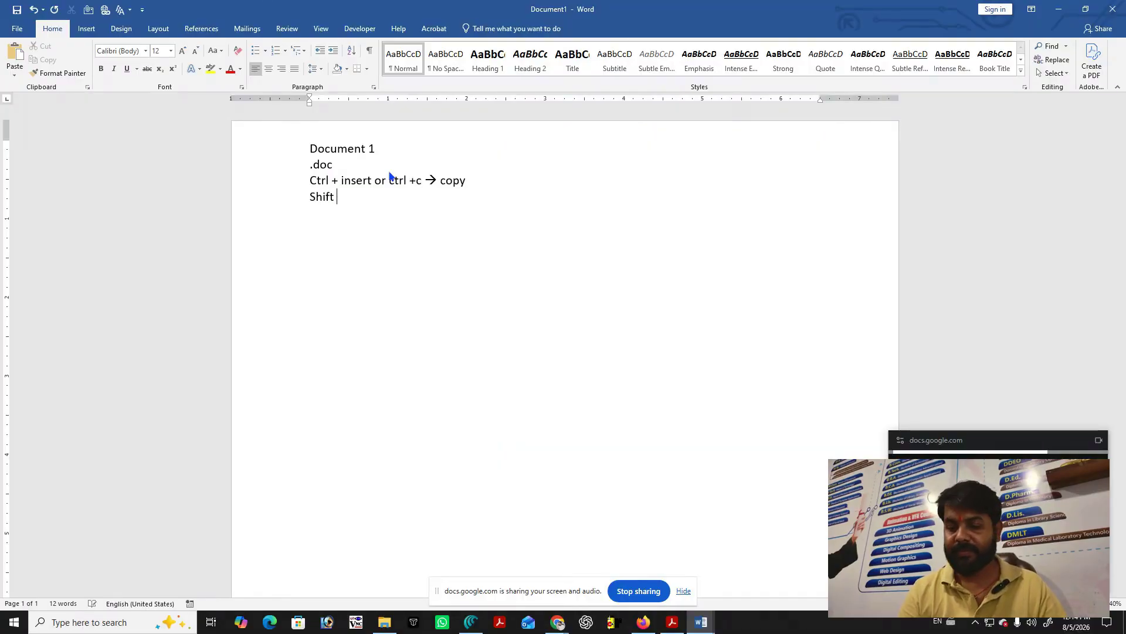
type(" + v")
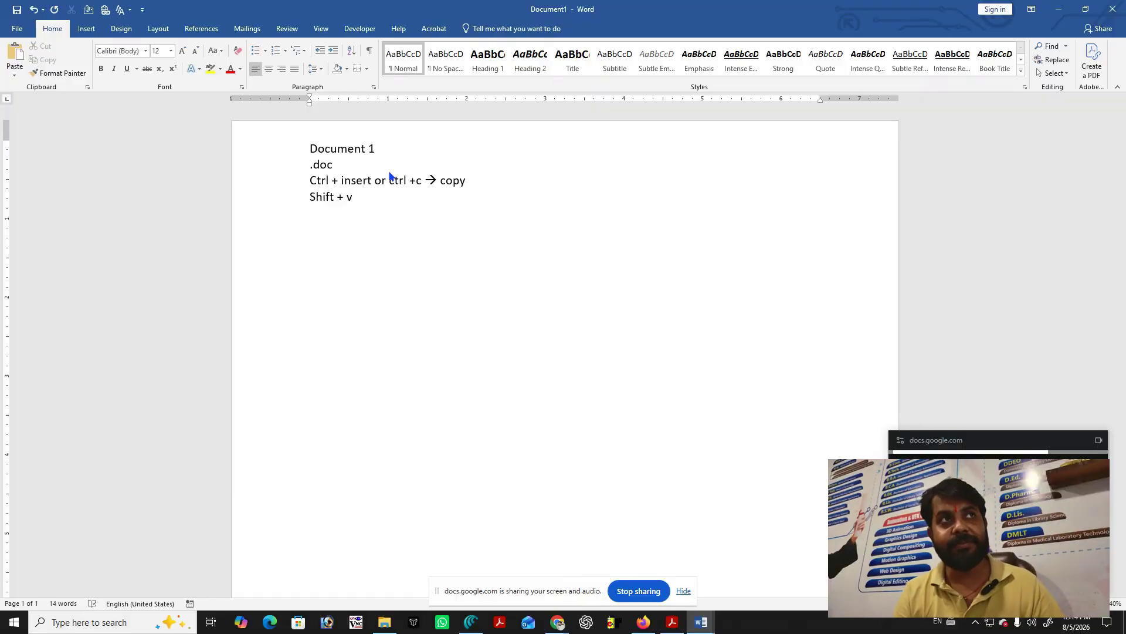
type(" or")
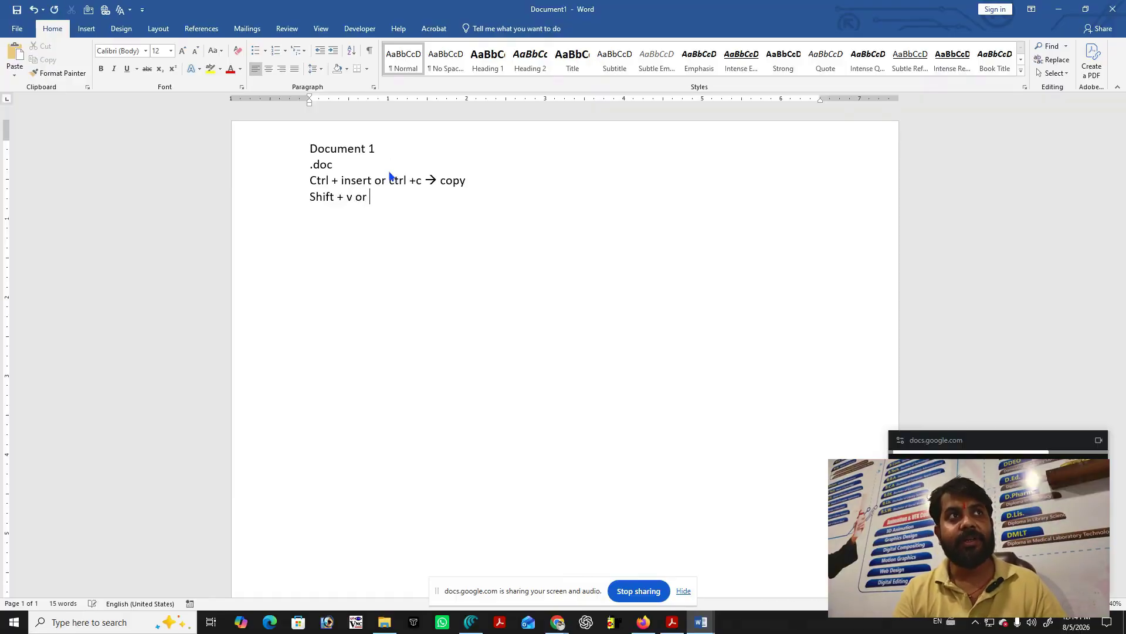
type(" ct")
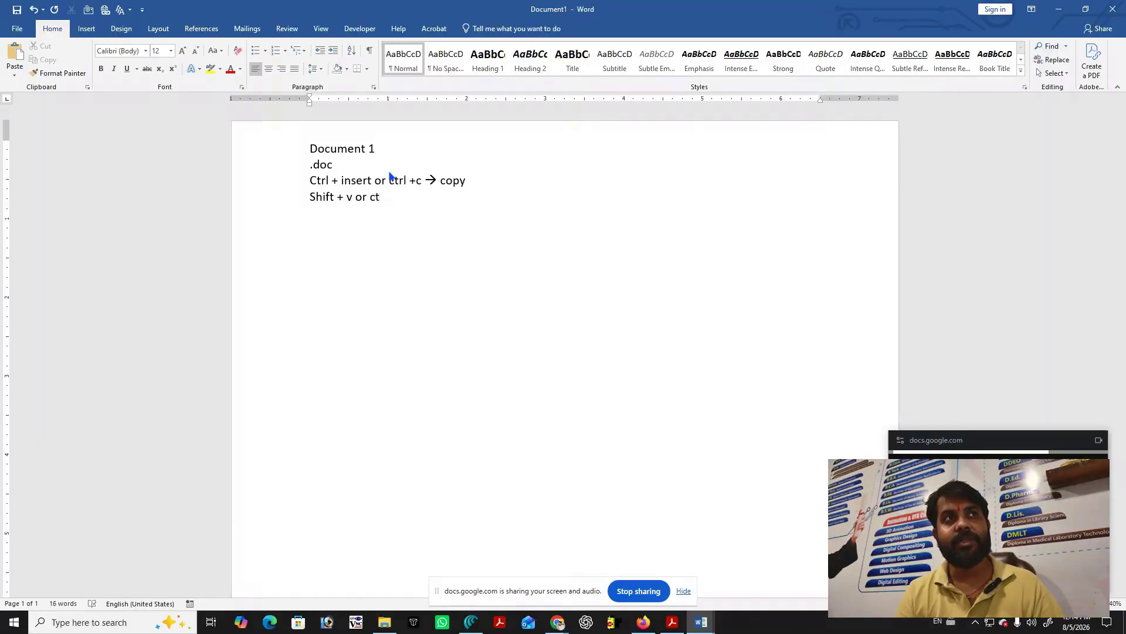
type("rl")
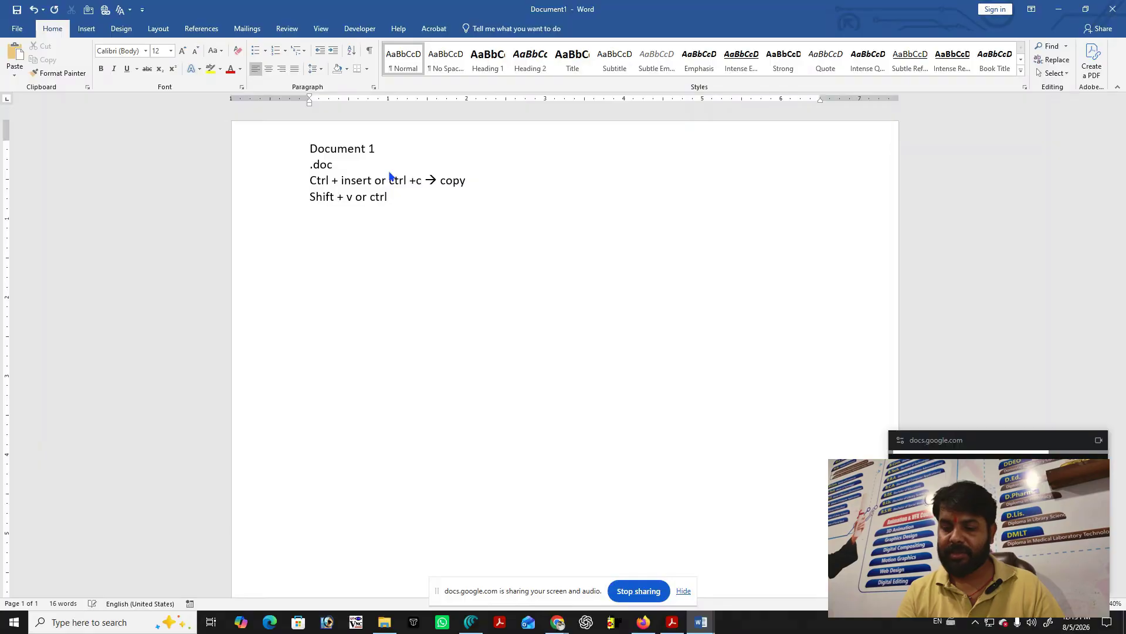
type(" +")
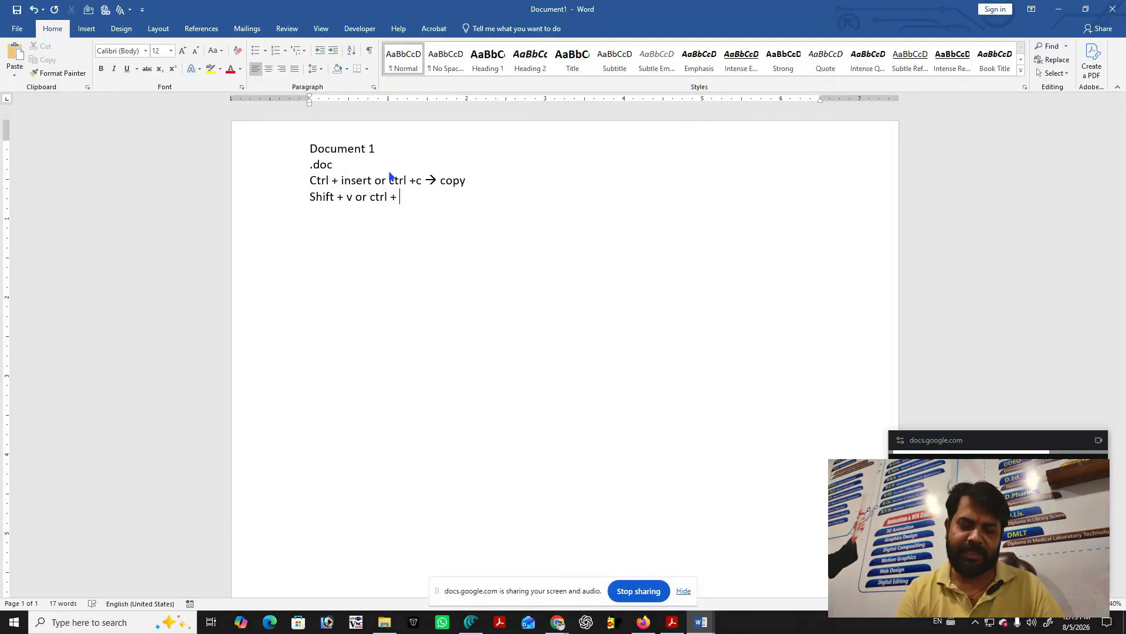
type(" v")
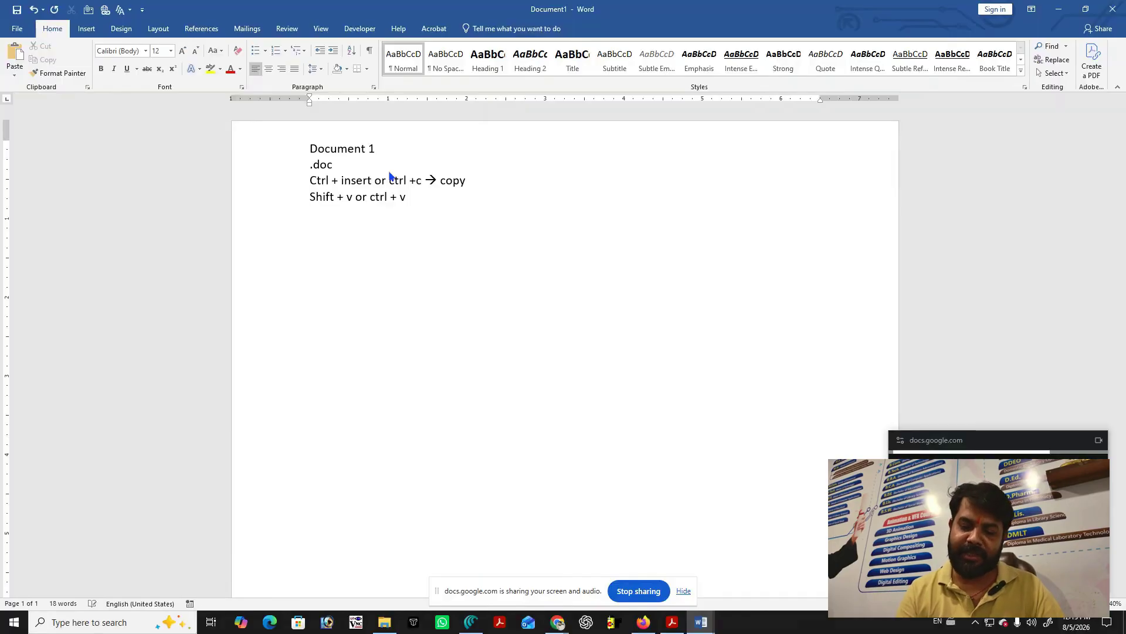
type(" -")
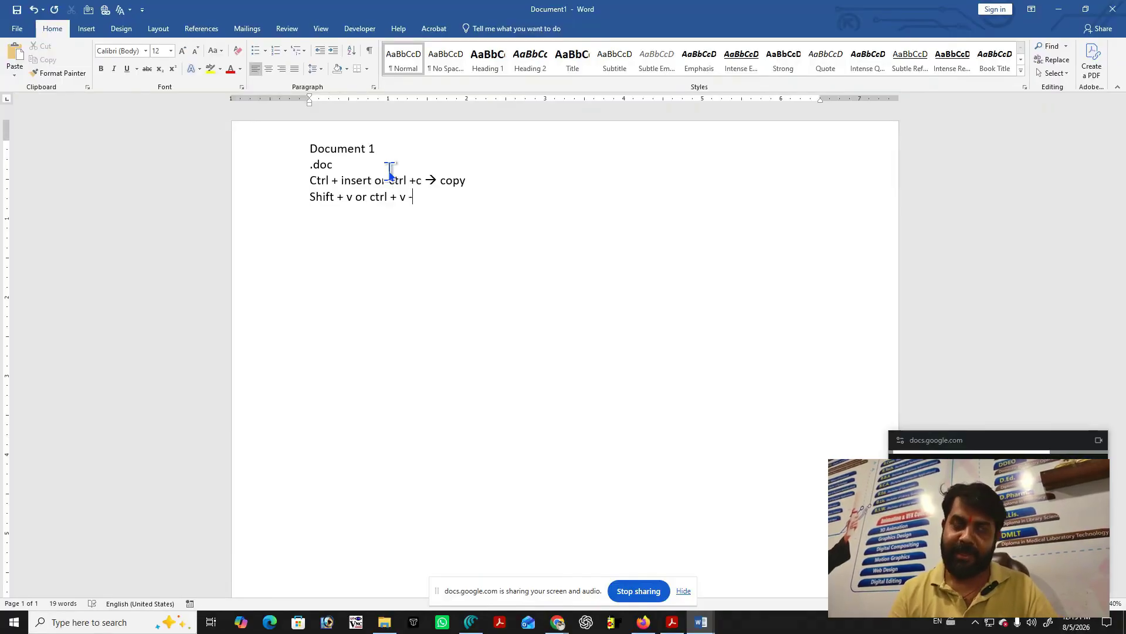
type(">")
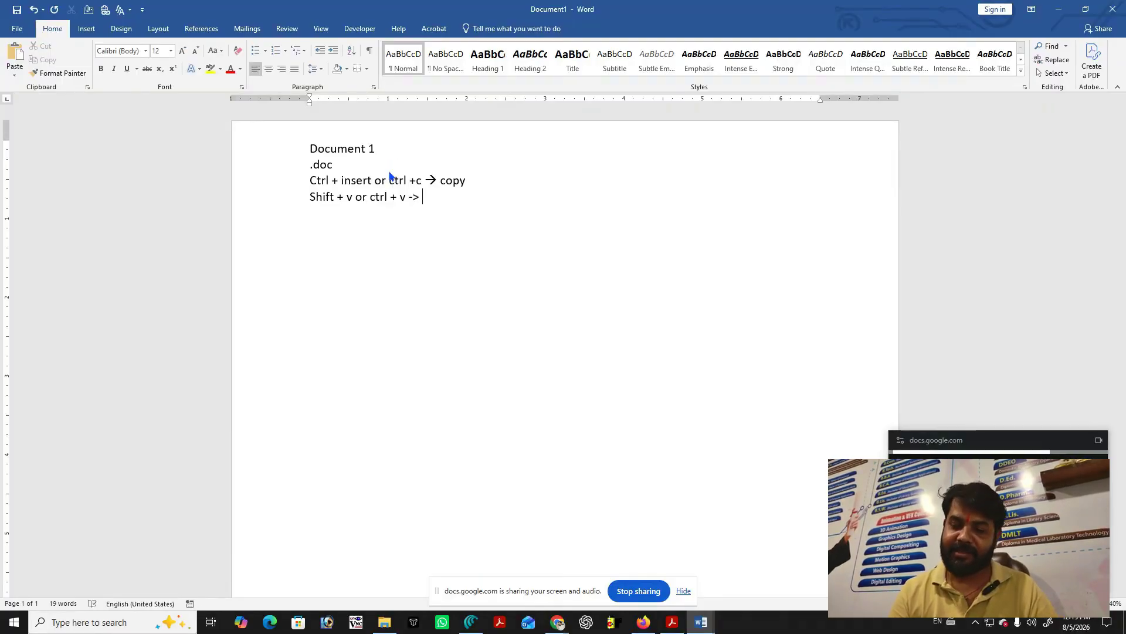
key("BackSpace")
key("BackSpace")
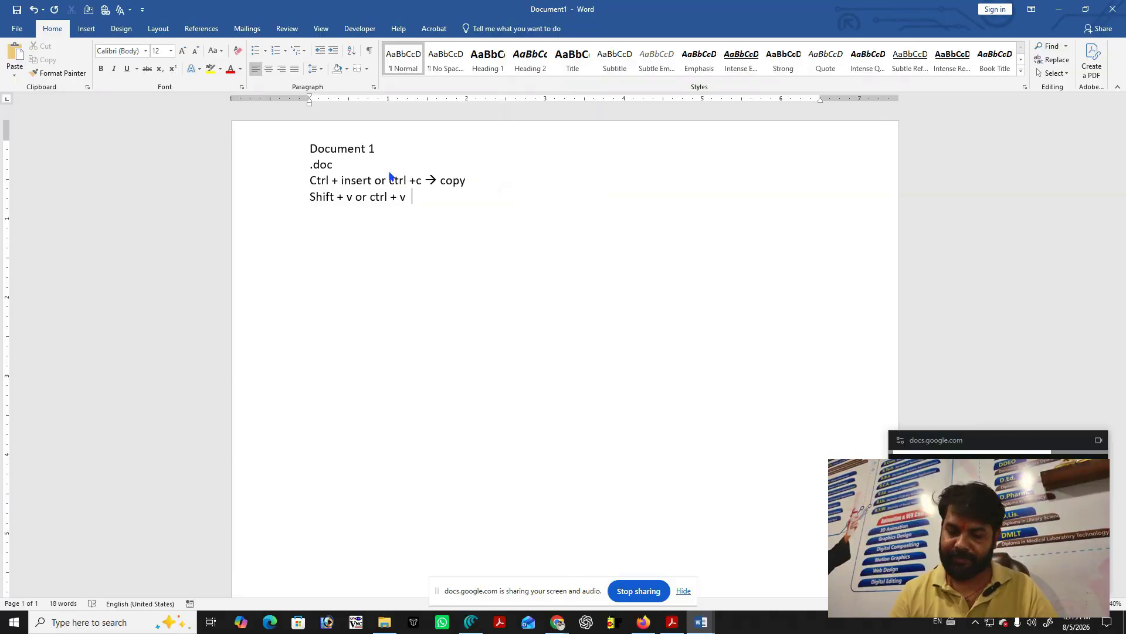
type("--")
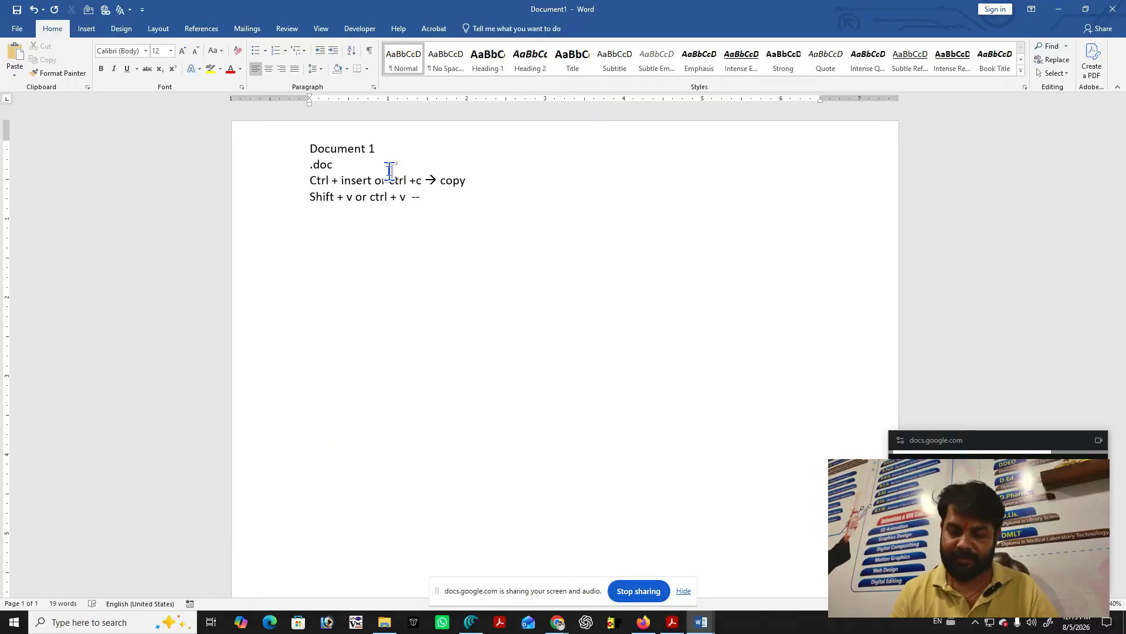
type("> ")
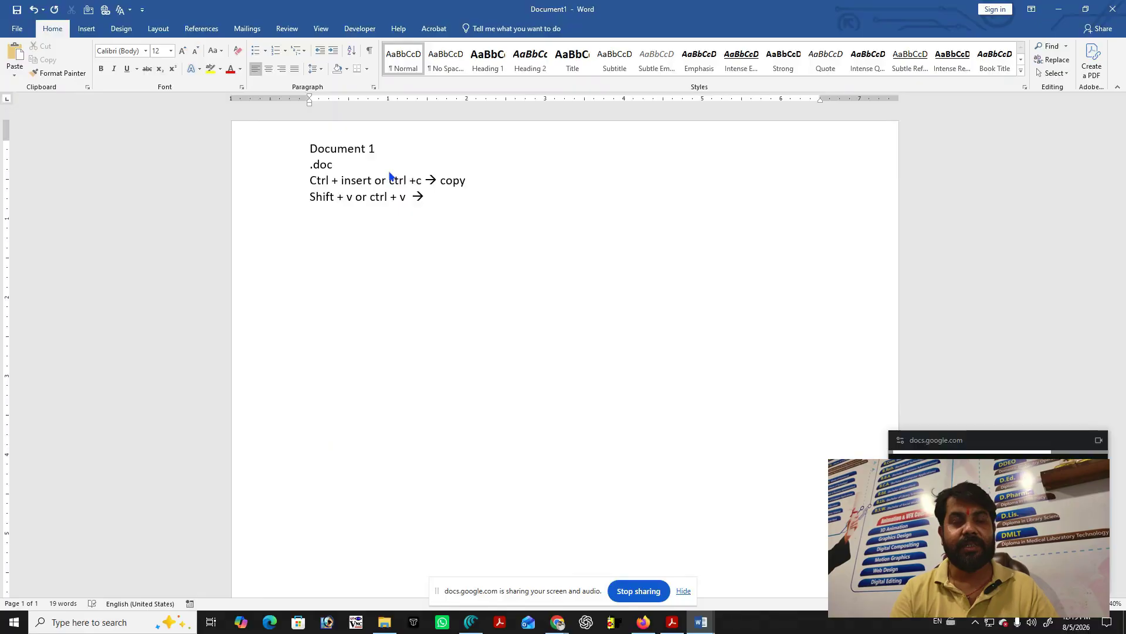
type("paset")
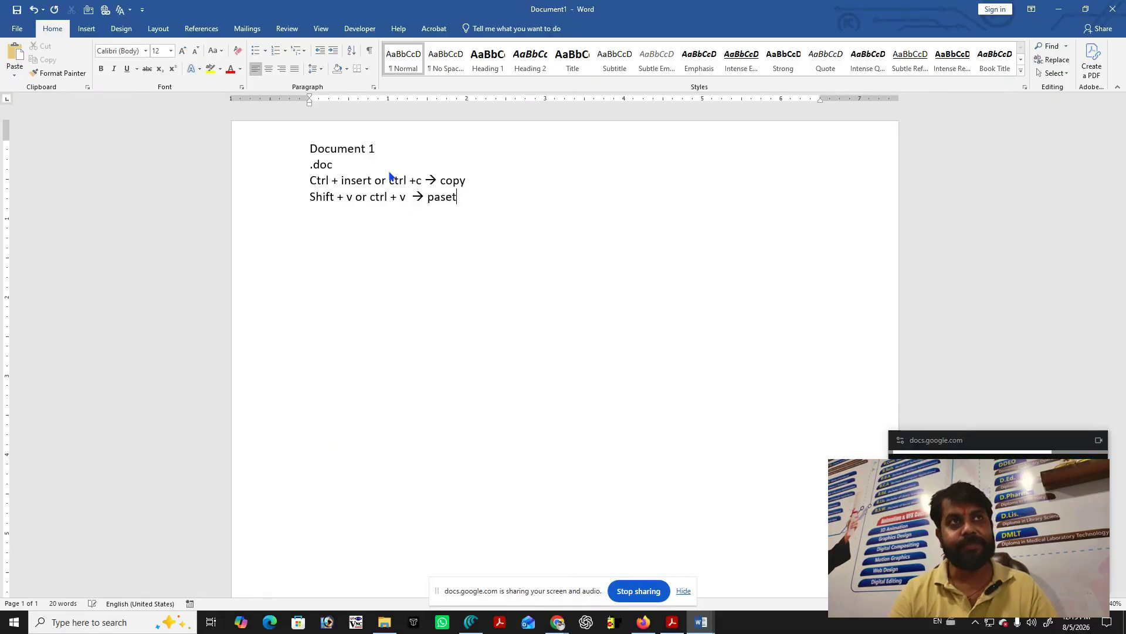
key("BackSpace")
key("BackSpace")
type("te")
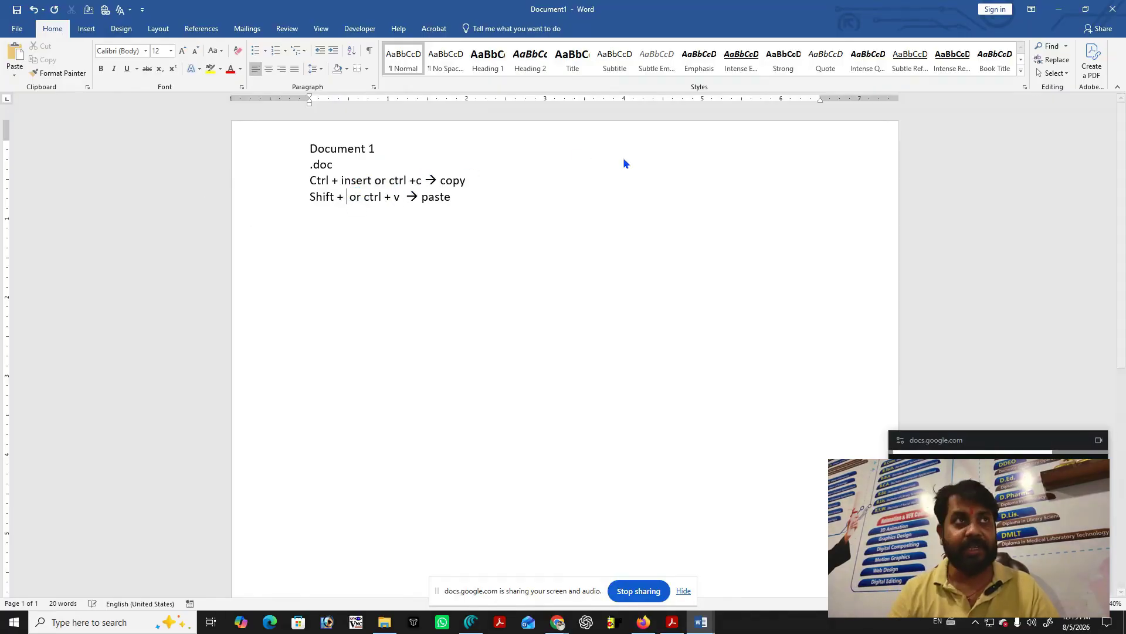
key("BackSpace")
key("BackSpace")
type("Insert")
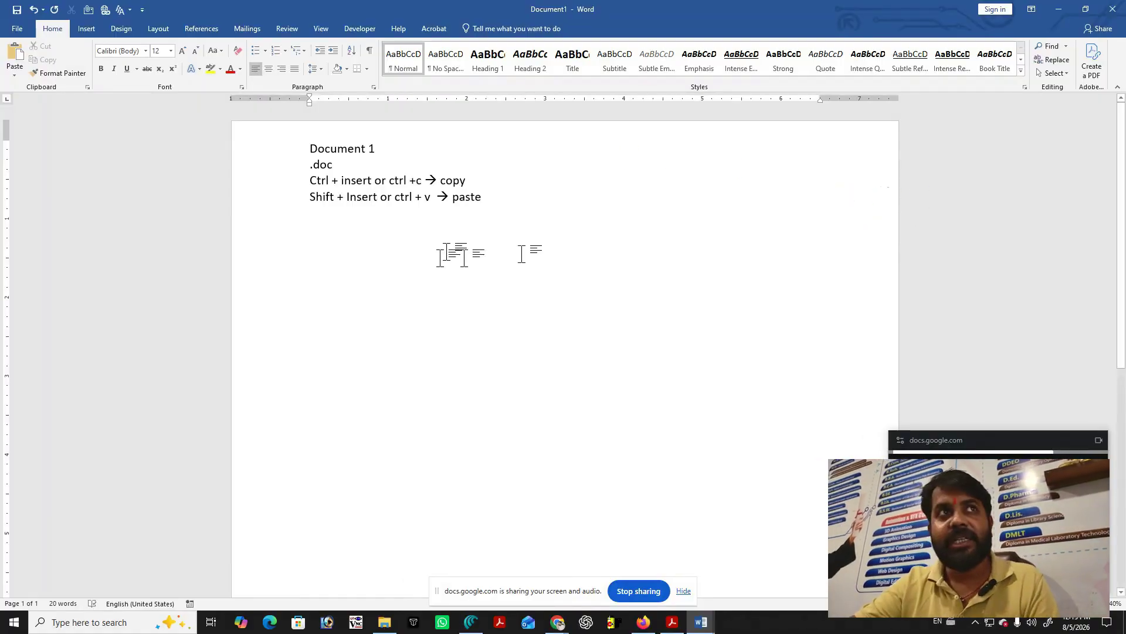
Start a fifth line reading 'Ctrl + x' below the paste line.
left_click(510, 204)
key("Return")
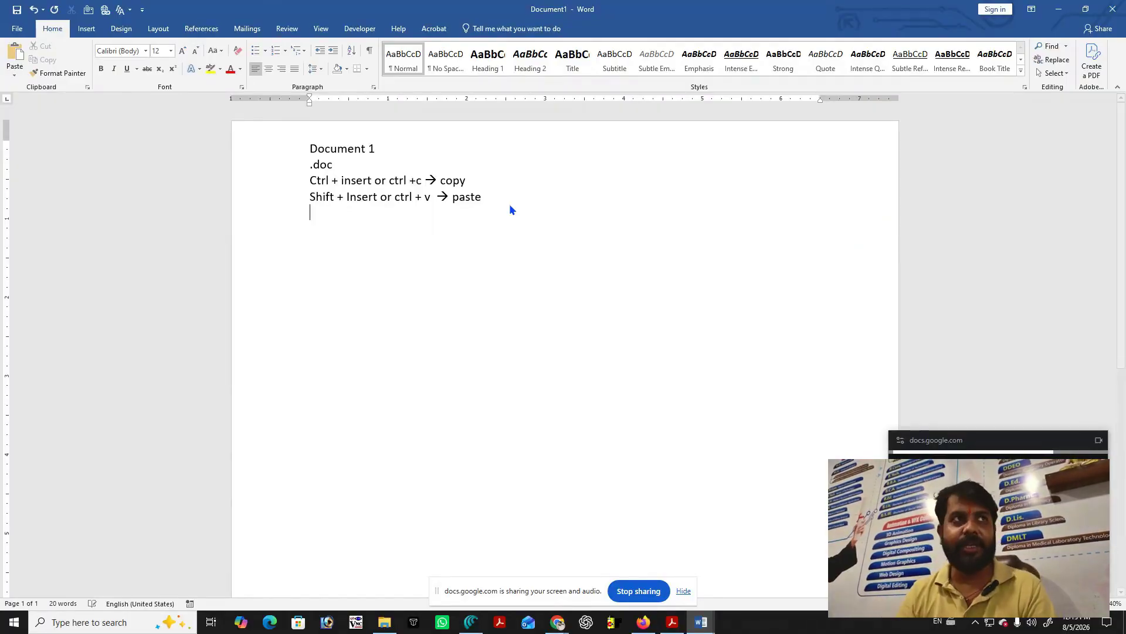
type("Ctrl")
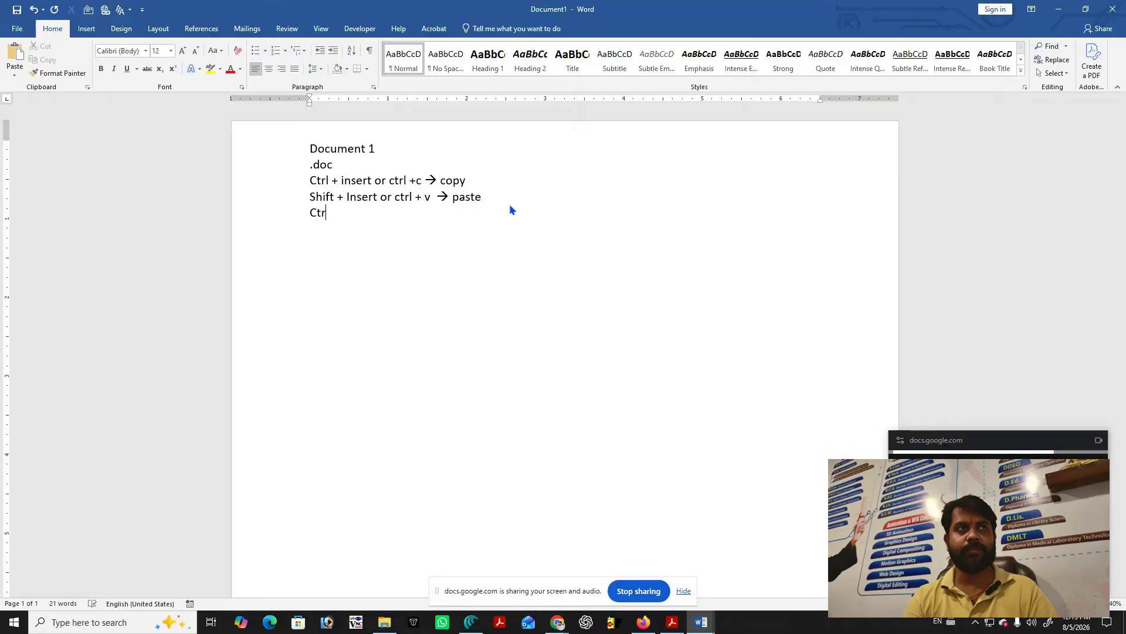
type(" + x")
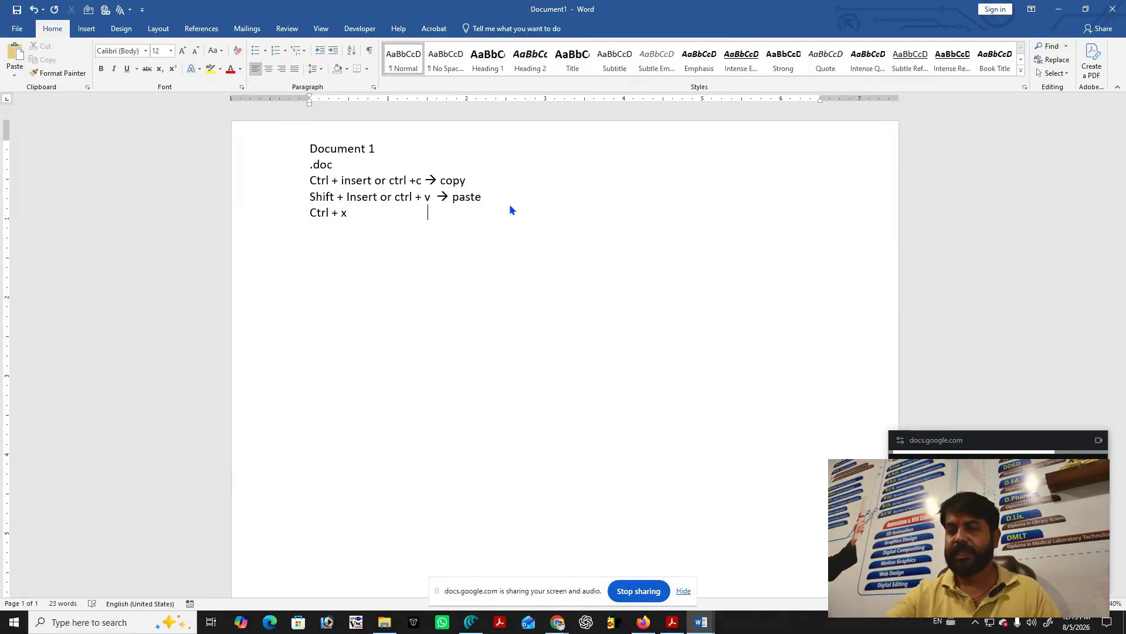
Tab the arrows and the words copy and paste into aligned columns on lines three and four.
left_click(425, 180)
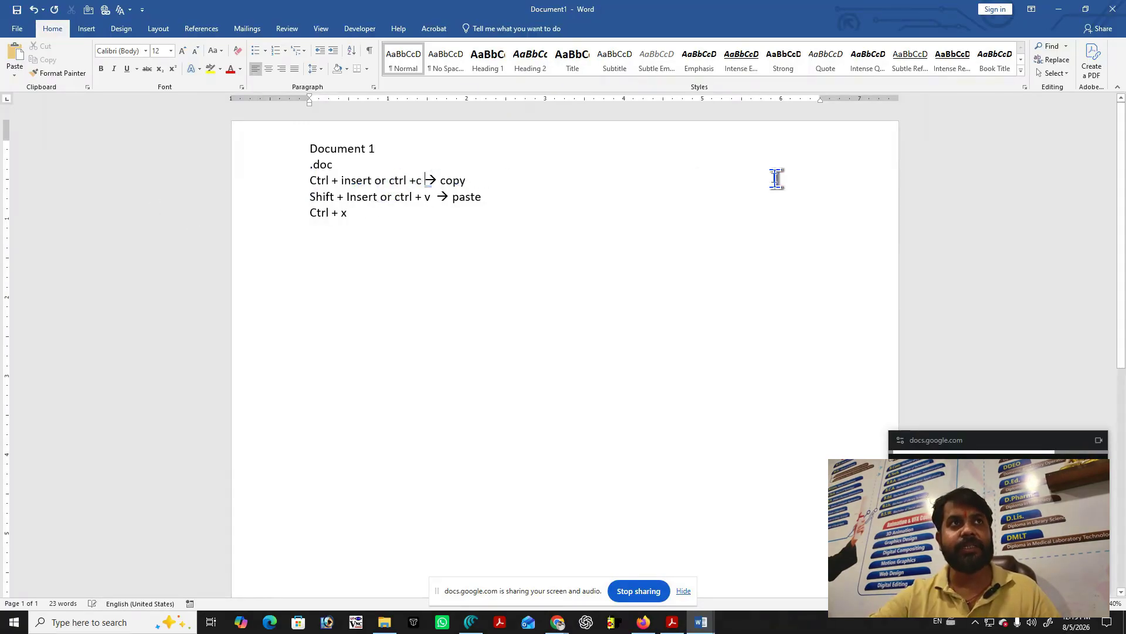
key("Tab")
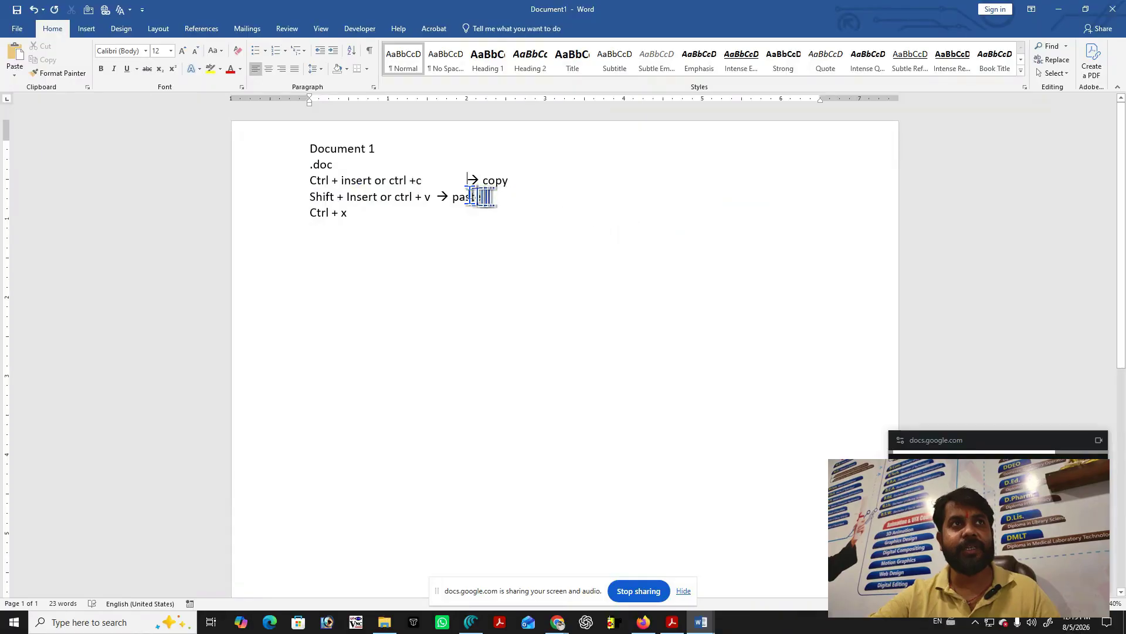
left_click(437, 198)
key("Tab")
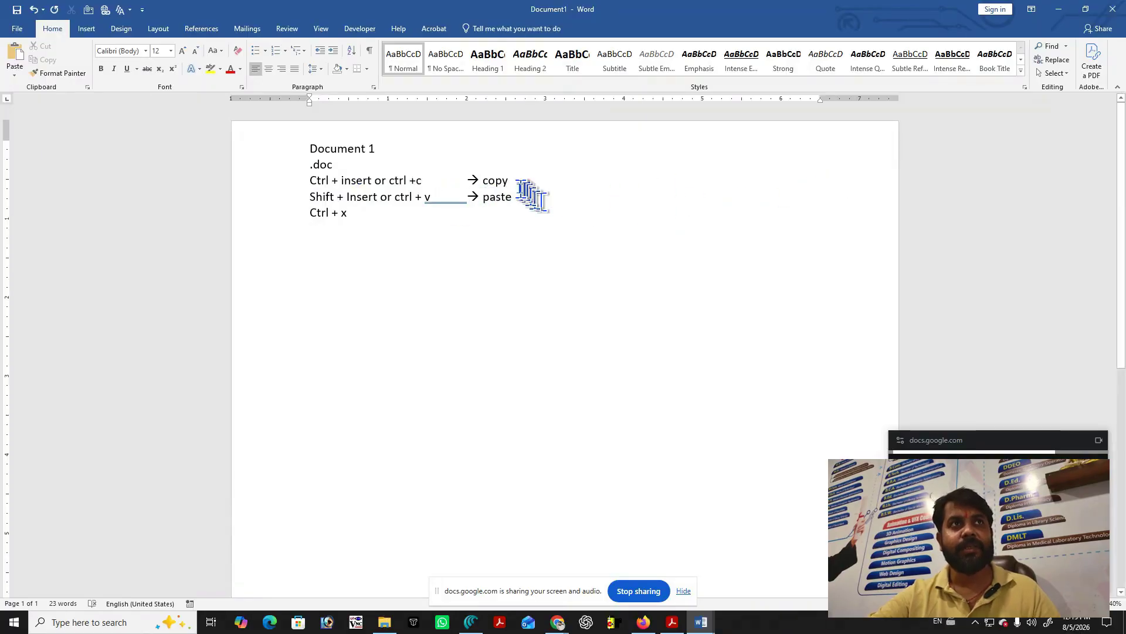
left_click(479, 181)
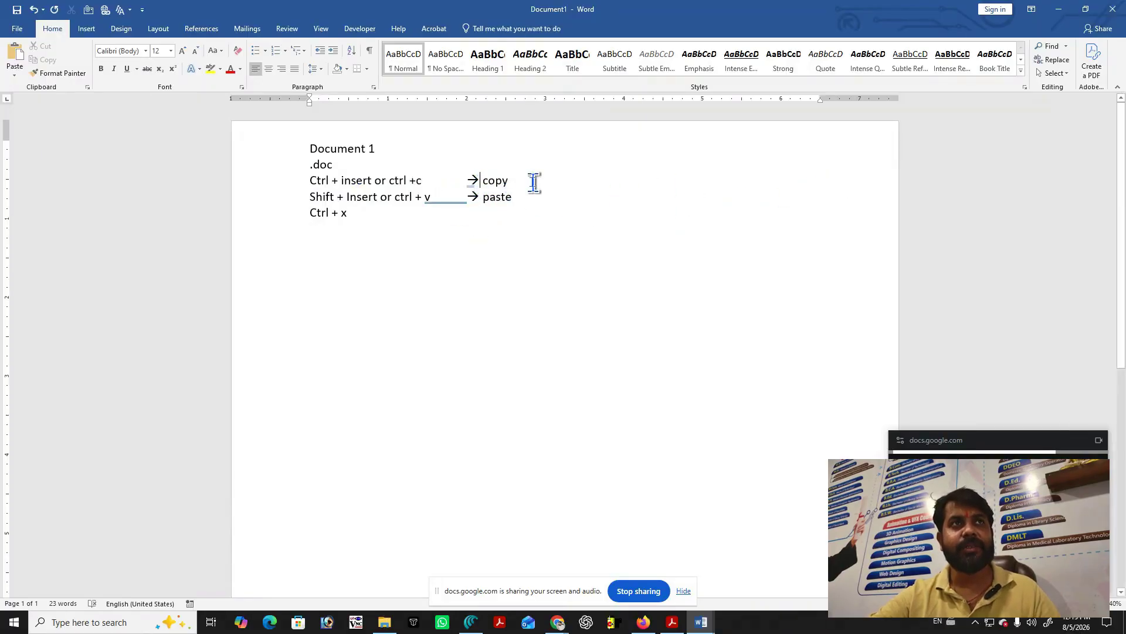
key("Tab")
left_click(481, 199)
key("Tab")
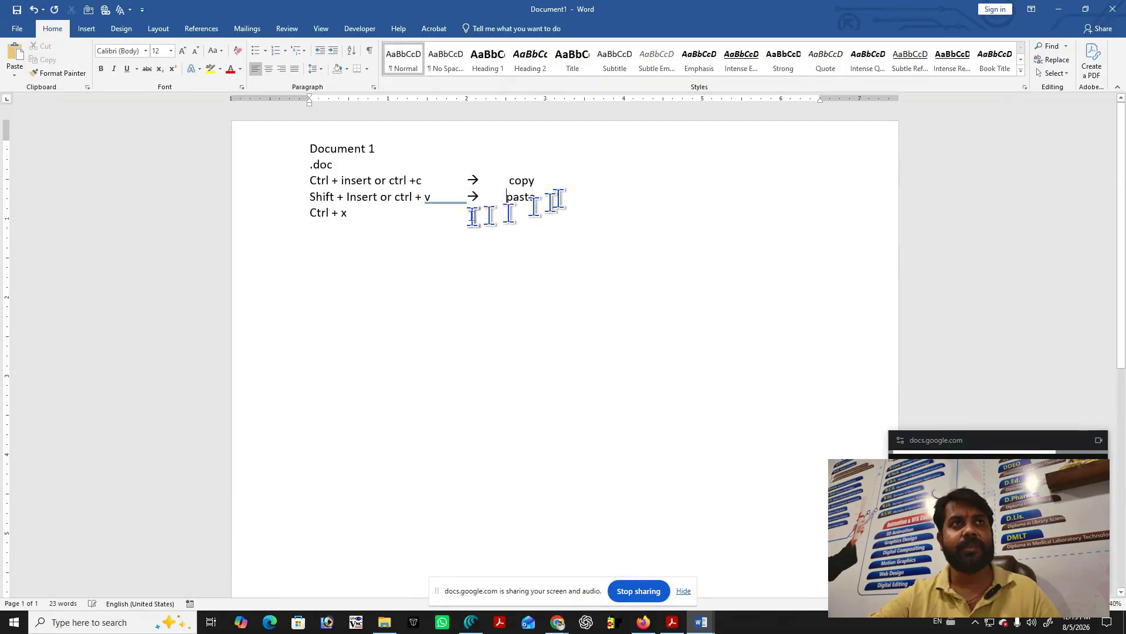
Check the spelling suggestions for 'v' without changing it, and tab 'Ctrl + x' over to the arrow column.
right_click(444, 199)
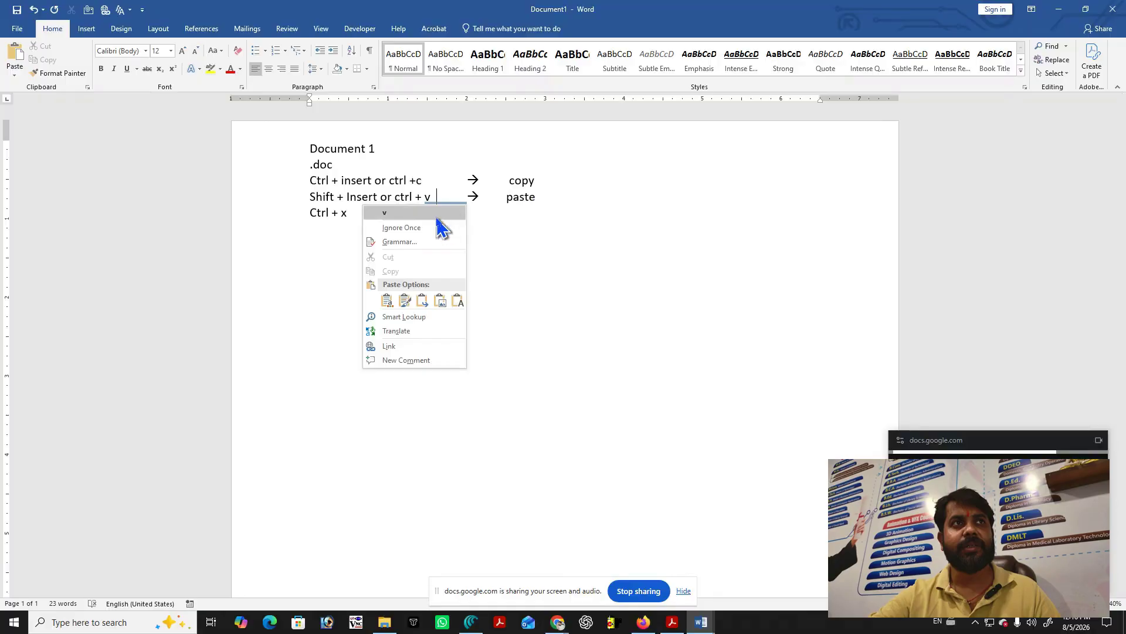
key("Escape")
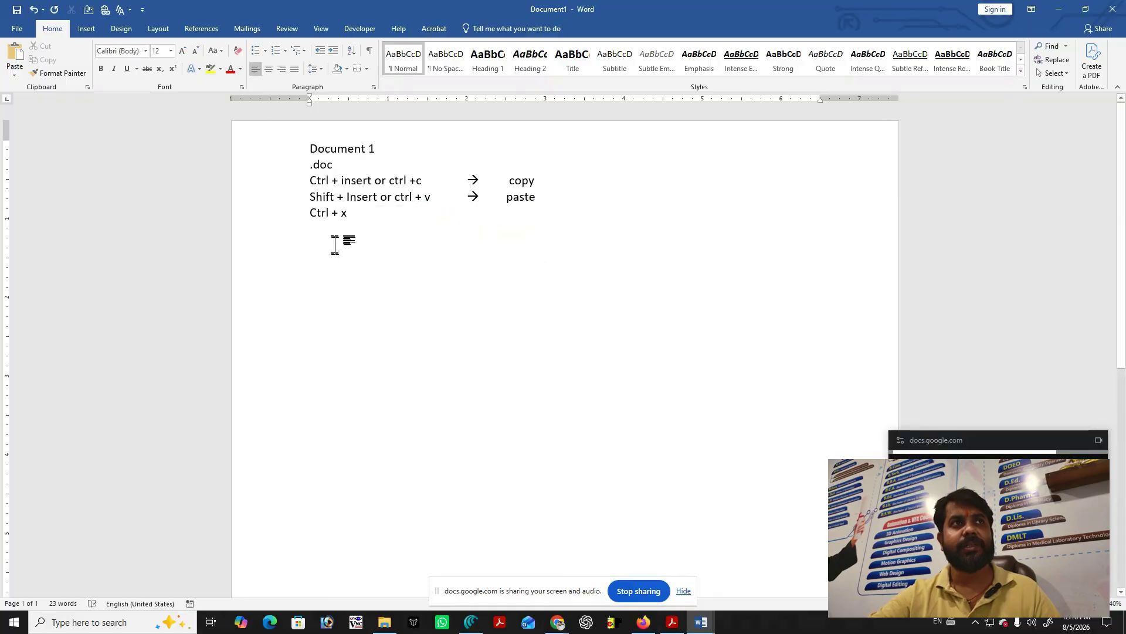
left_click(355, 214)
key("Tab")
key("Tab")
key("Tab")
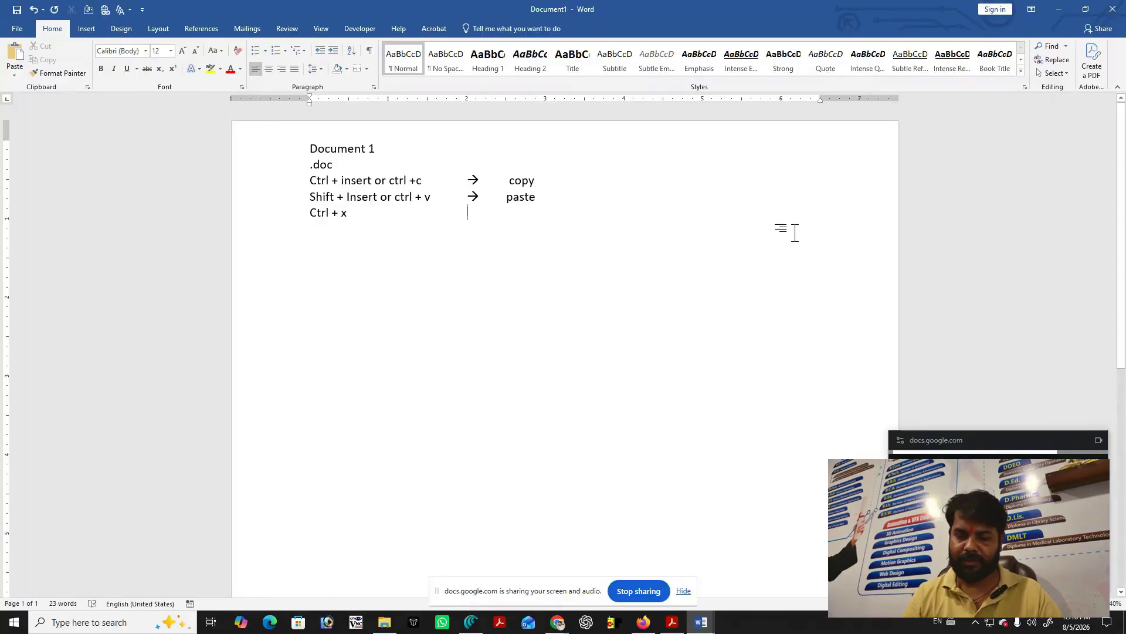
Type the arrow and 'cut' so the fifth line reads 'Ctrl + x → cut'.
type("-")
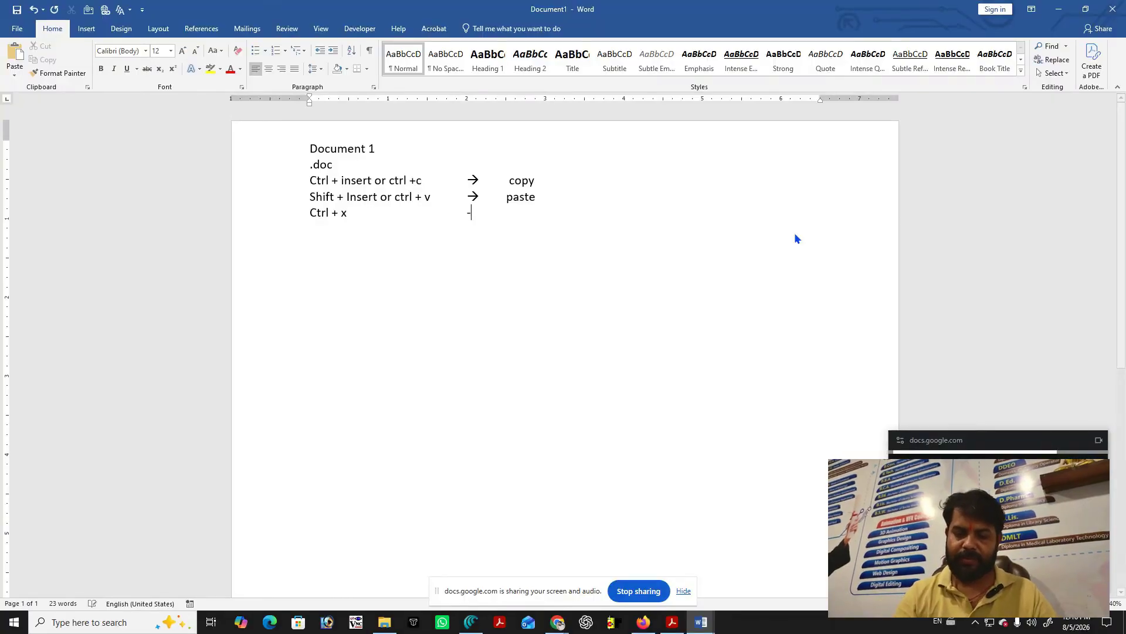
type(">")
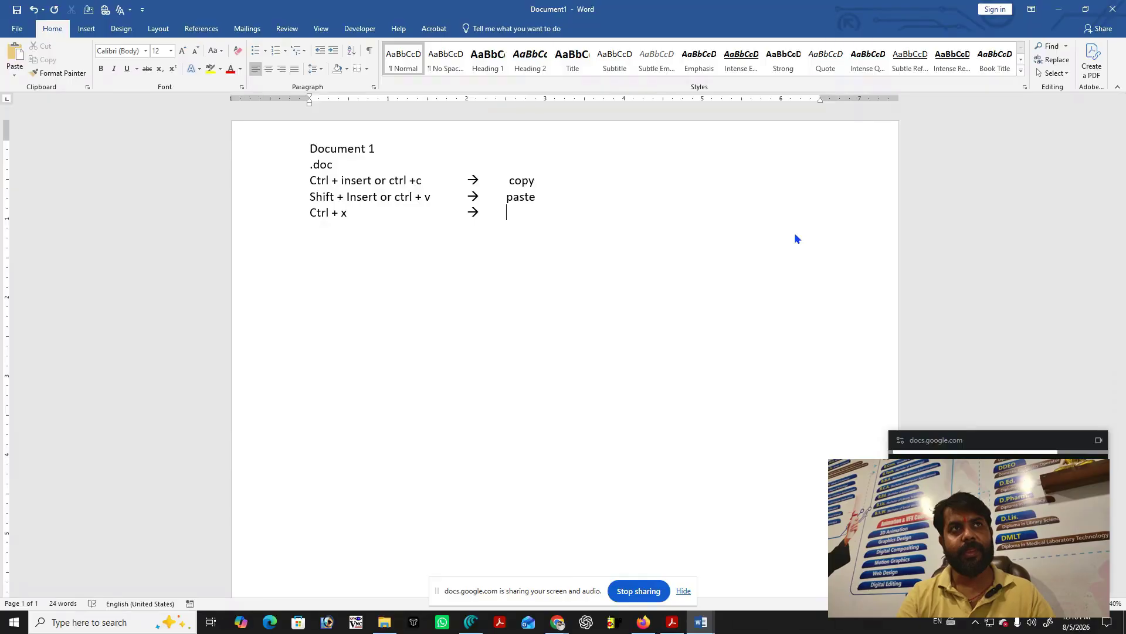
type("cut")
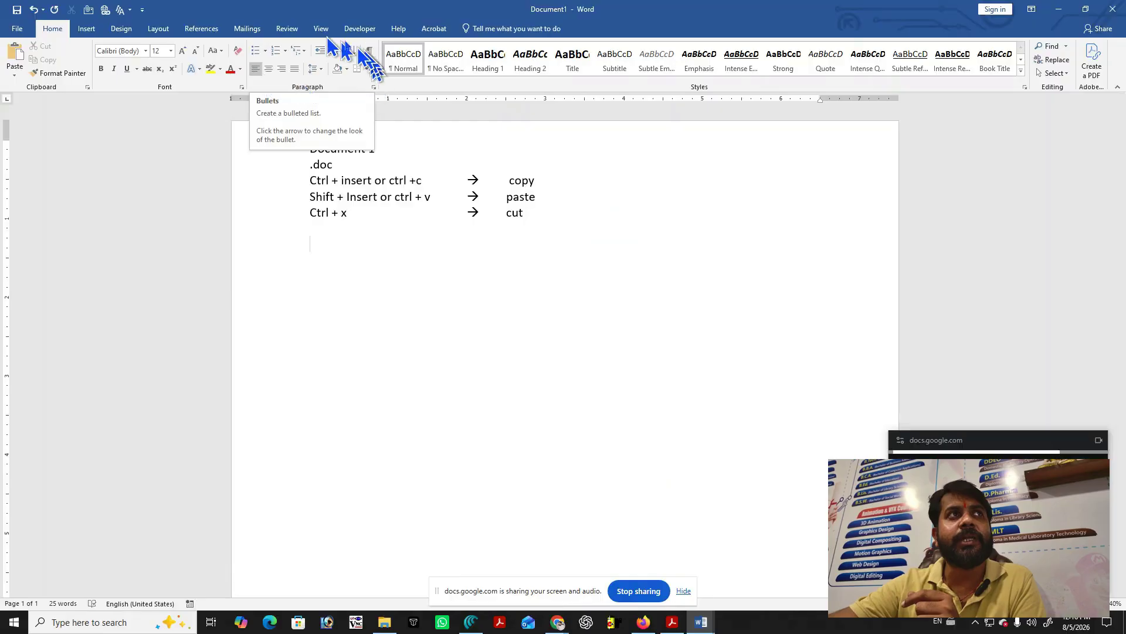
Leave one empty round bullet below the shortcut list, removing the extra automatic bullet.
left_click(265, 51)
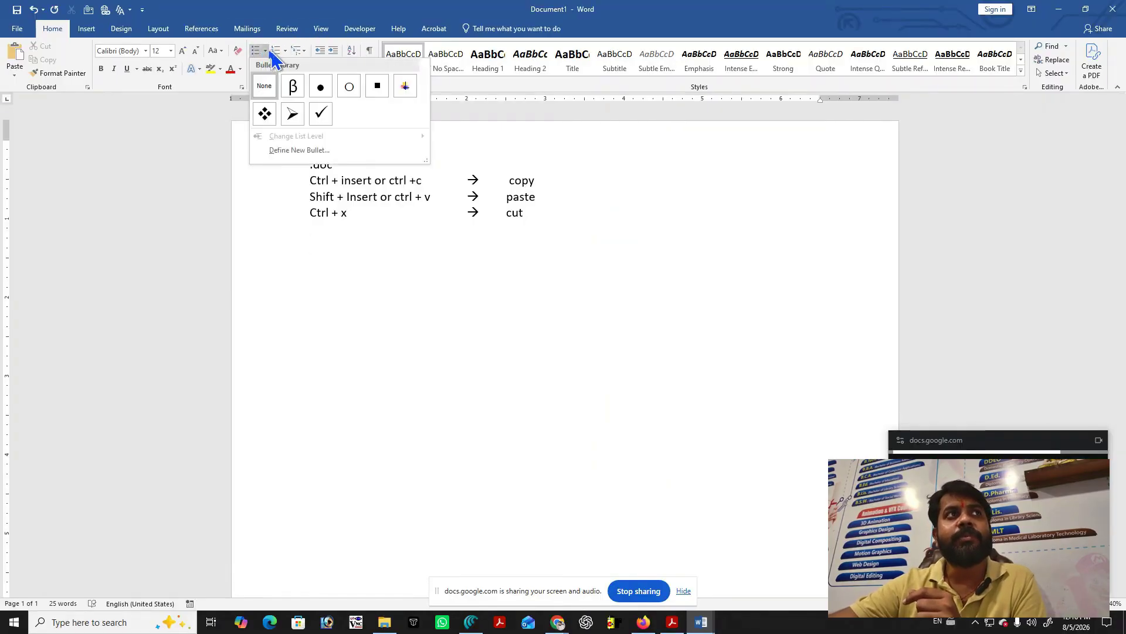
left_click(446, 311)
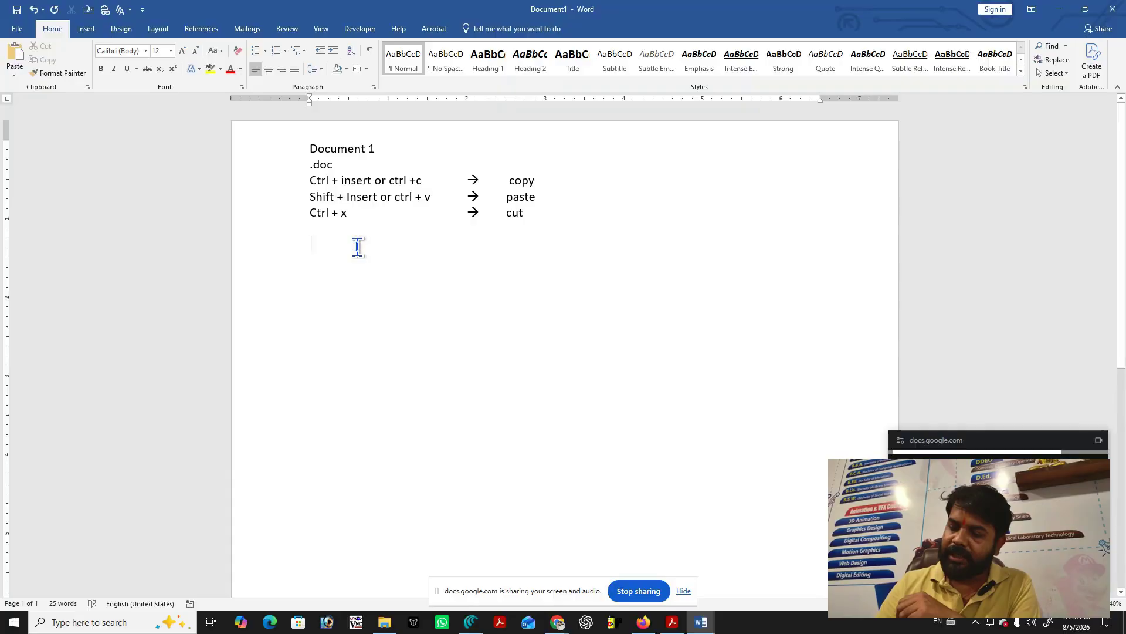
type("*")
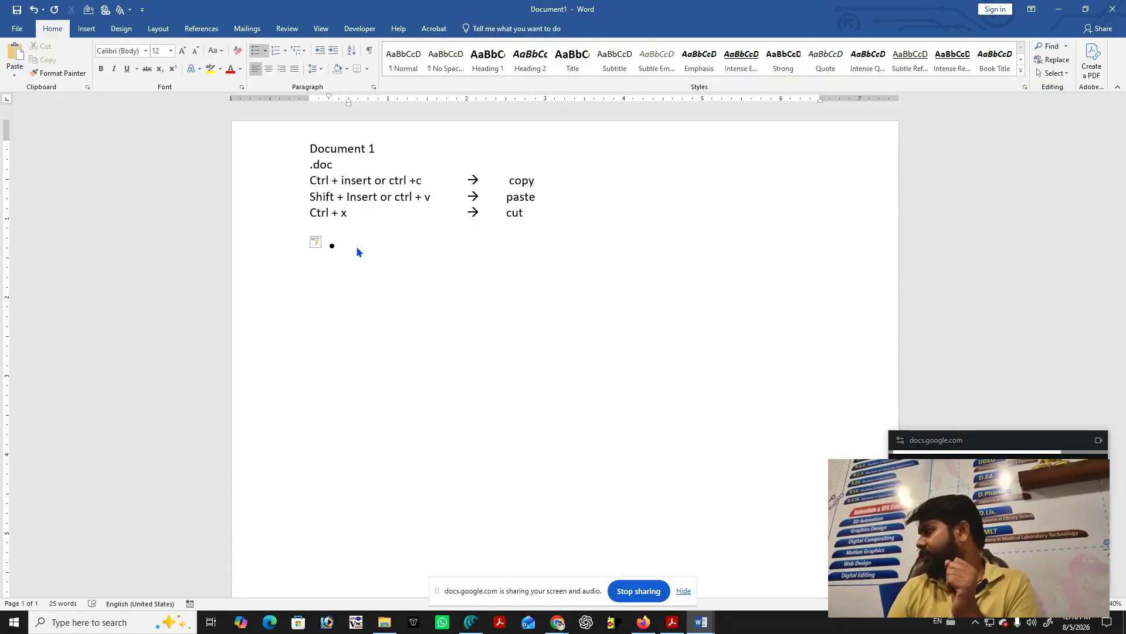
key("BackSpace")
key("BackSpace")
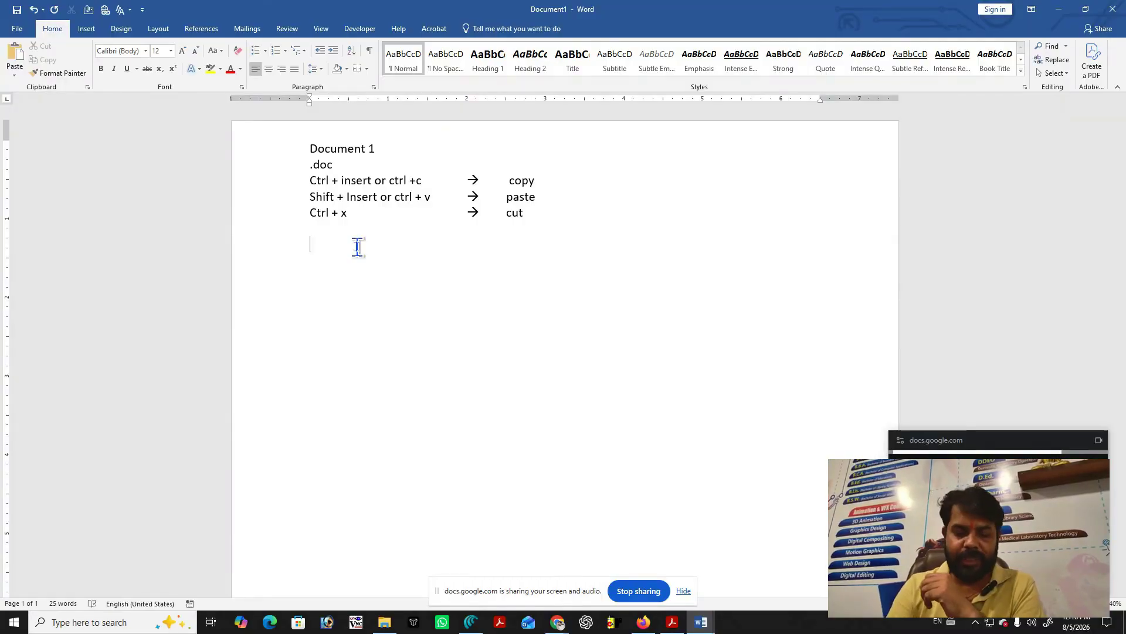
key("ctrl+shift+l")
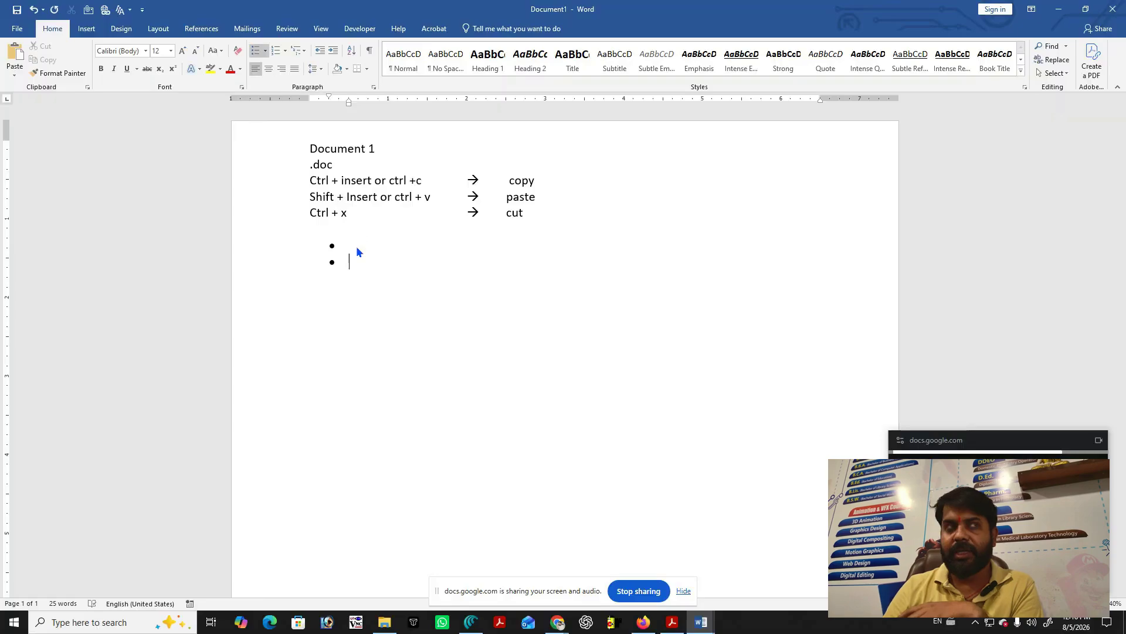
key("Return")
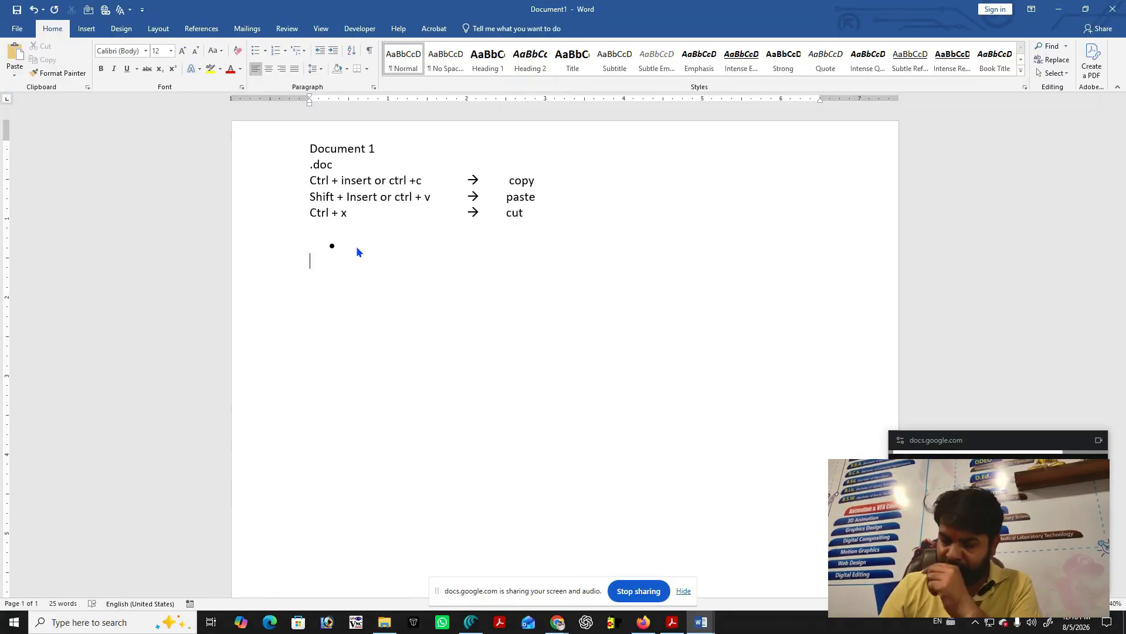
Type --> to create an arrow-bulleted item under the round bullet, then end the list on the next line.
type("-")
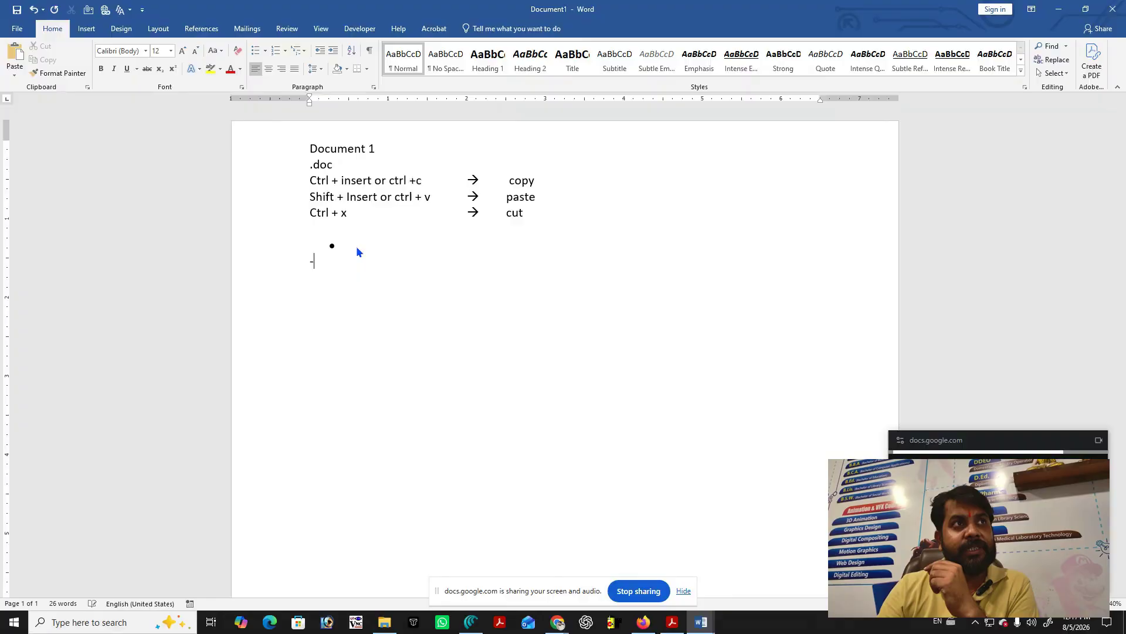
type("-")
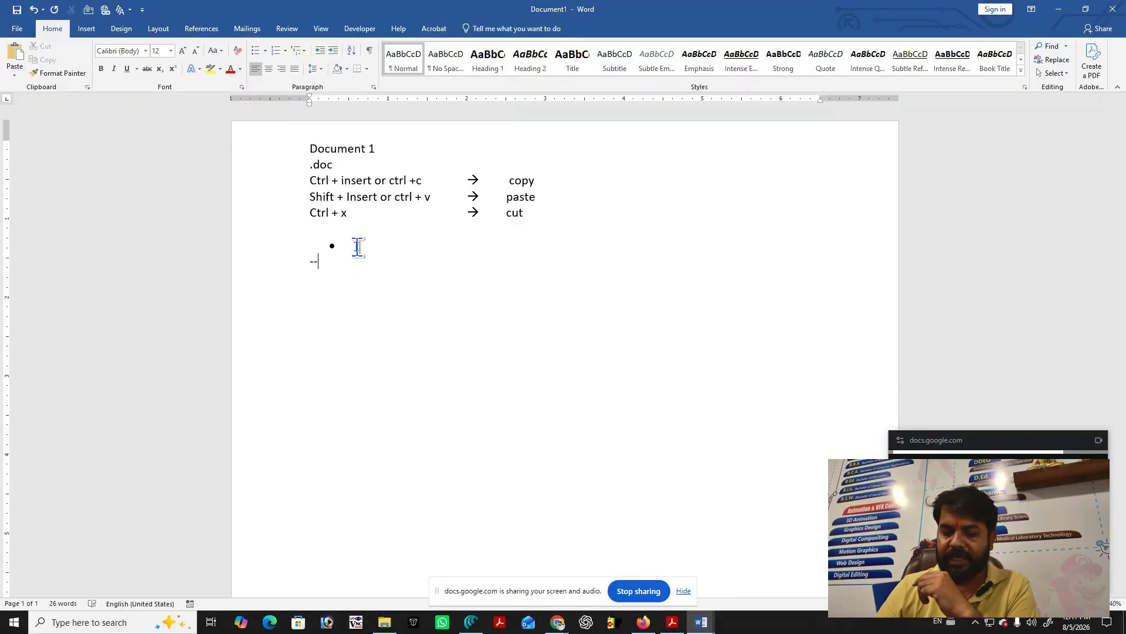
type(">")
key("space")
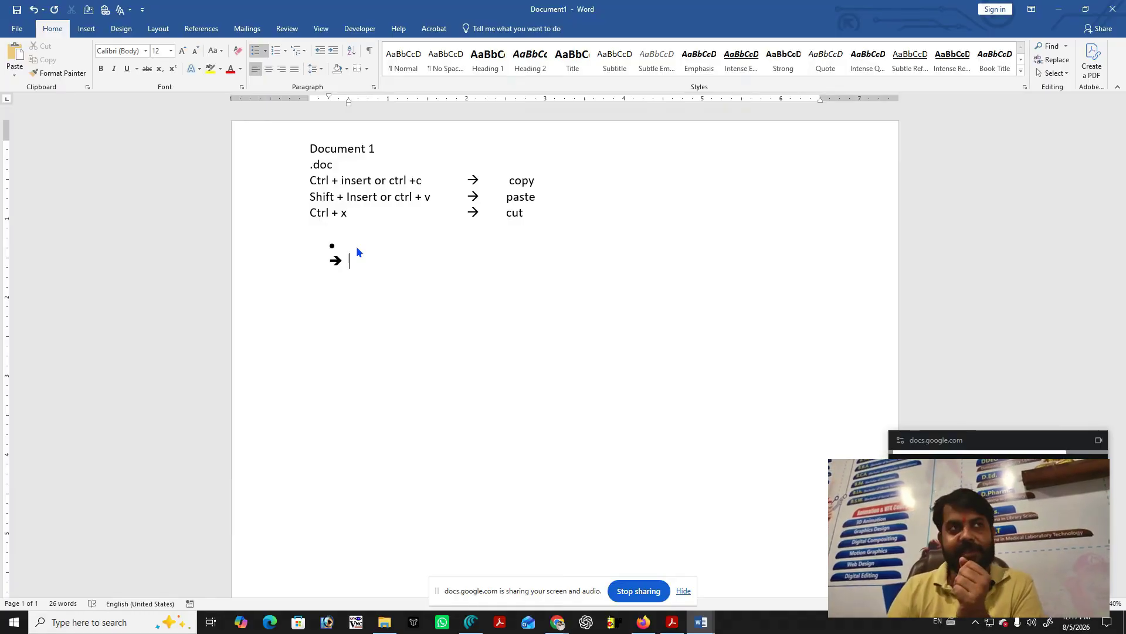
key("BackSpace")
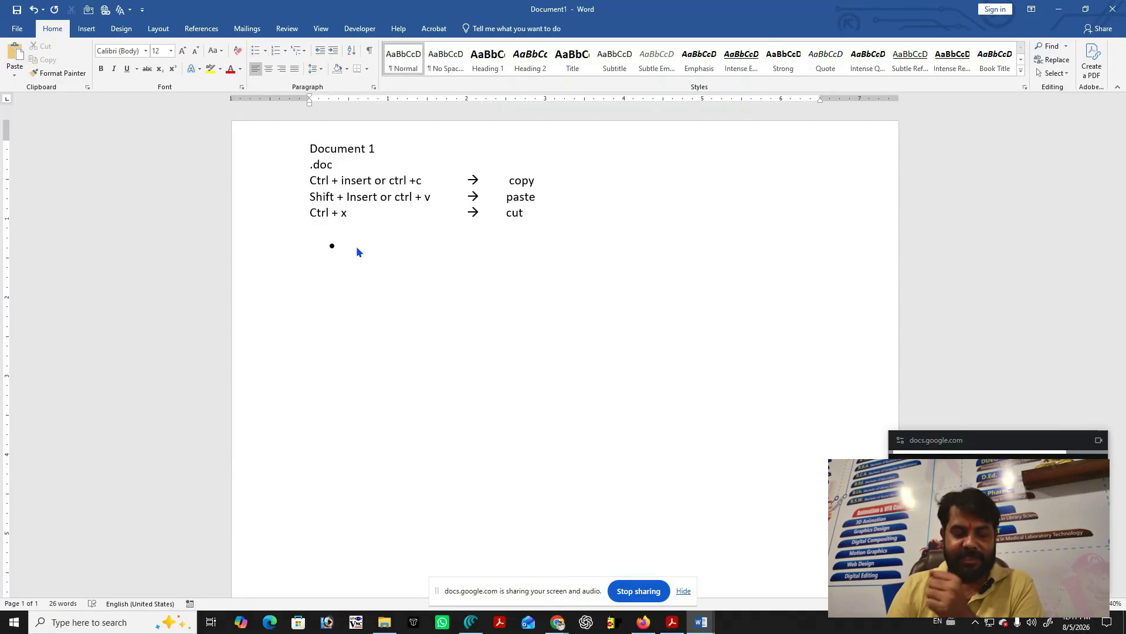
key("ctrl+z")
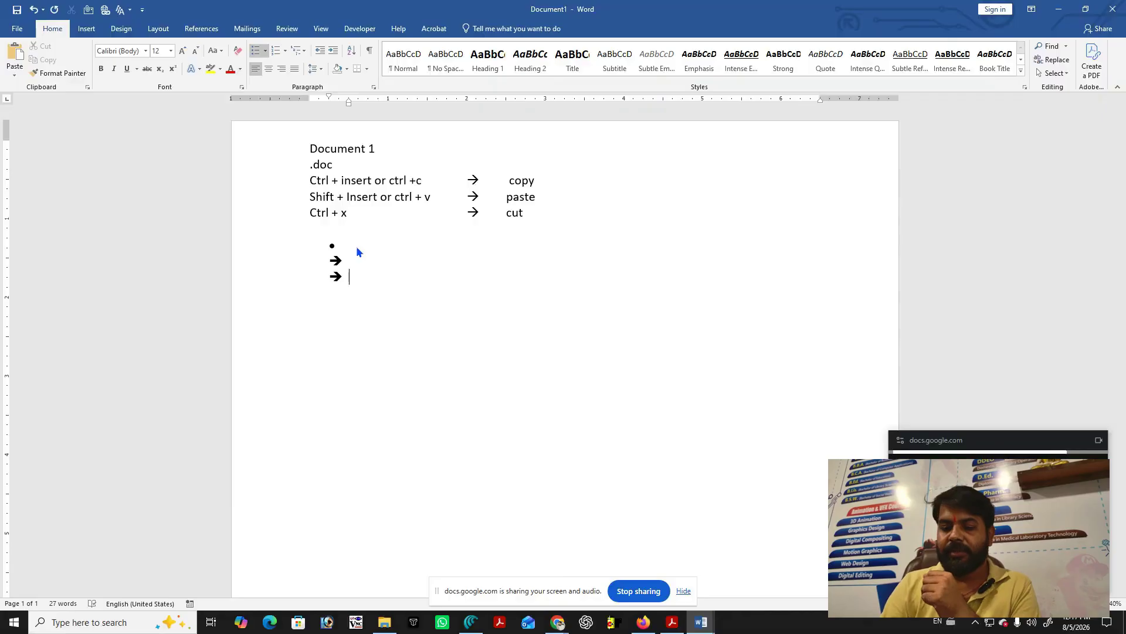
key("BackSpace")
key("BackSpace")
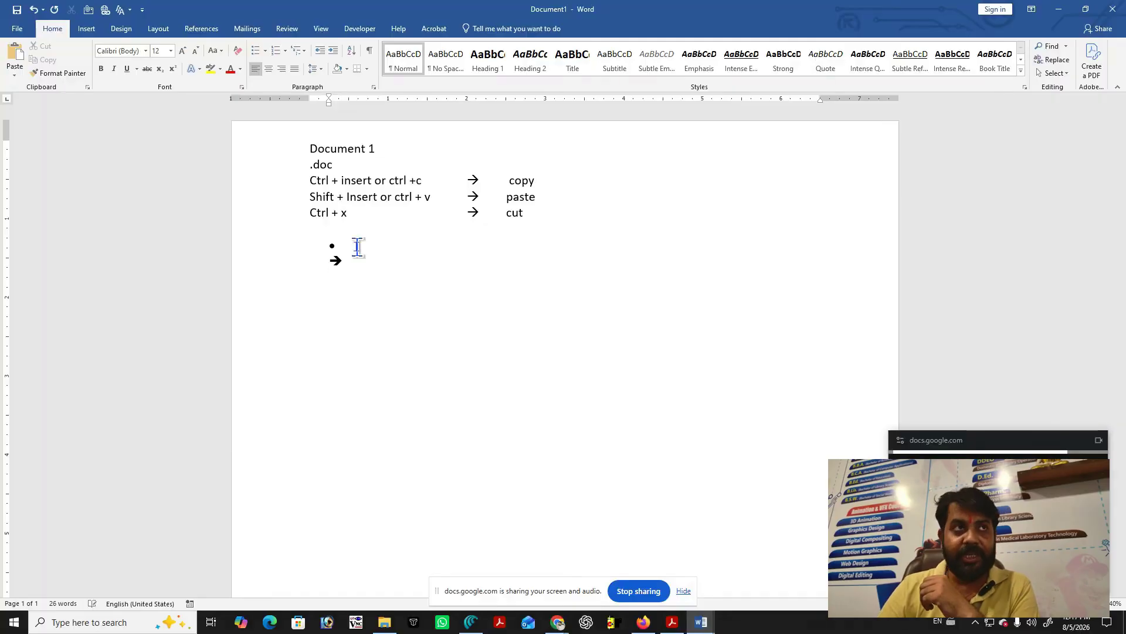
Type <-- to get a left arrow ←, then try >>> on the next line and delete it.
type("<-")
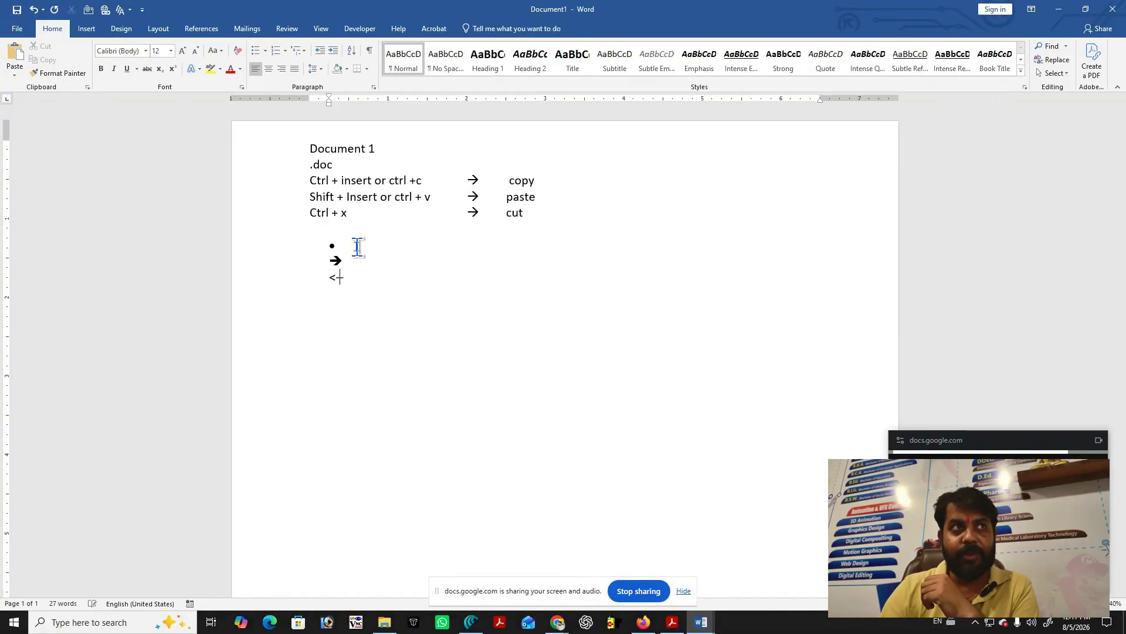
type("-")
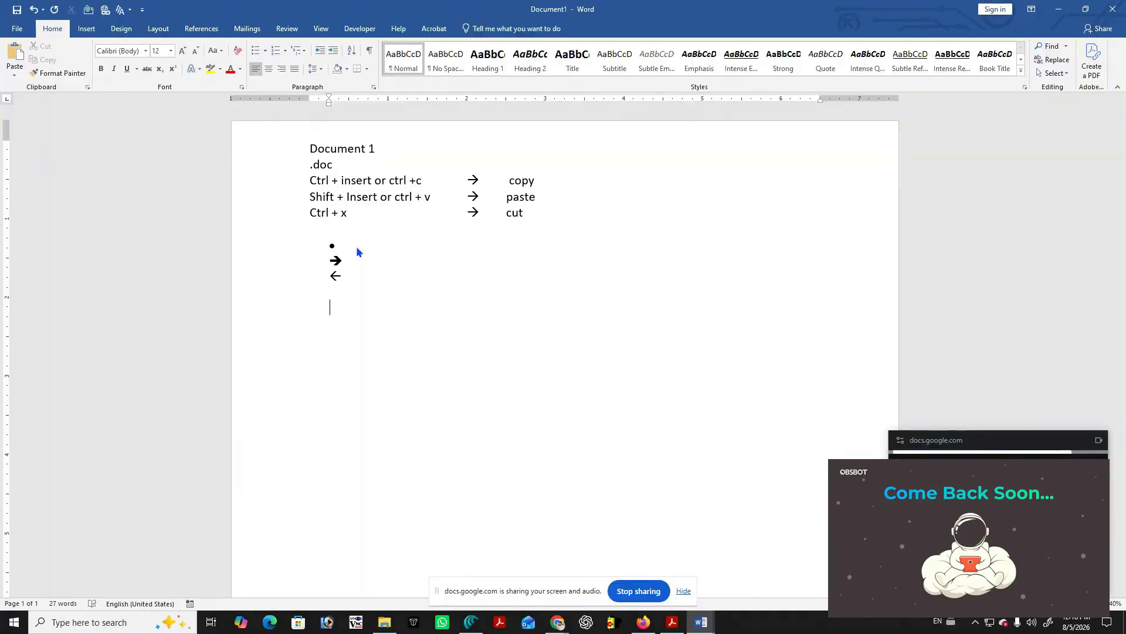
mouse_move(700, 622)
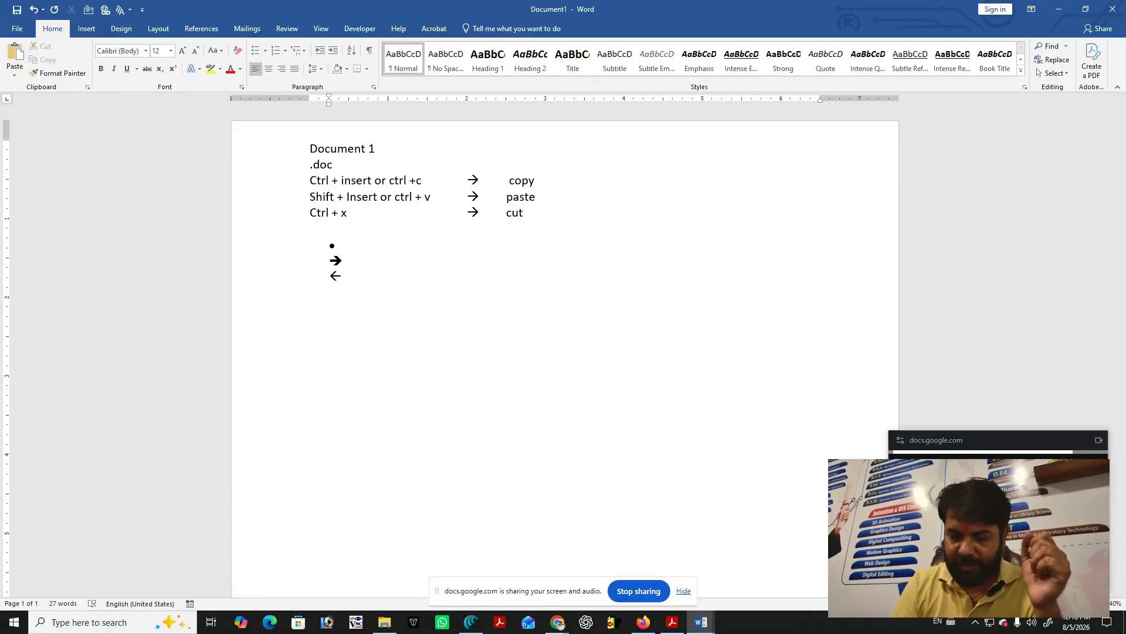
type(">>")
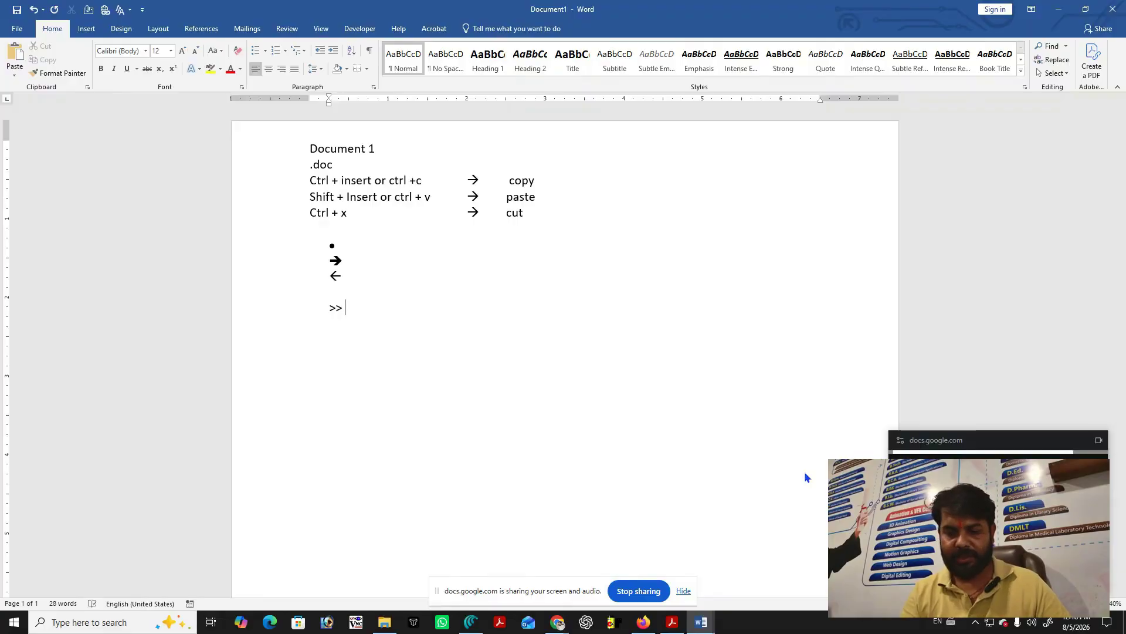
type(">")
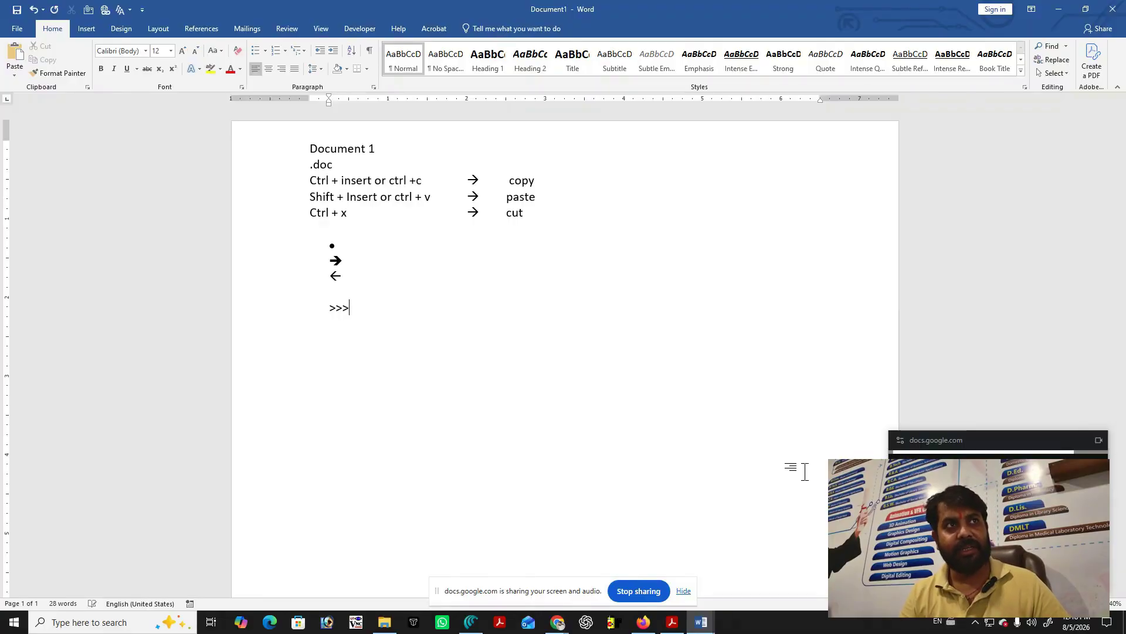
key("BackSpace")
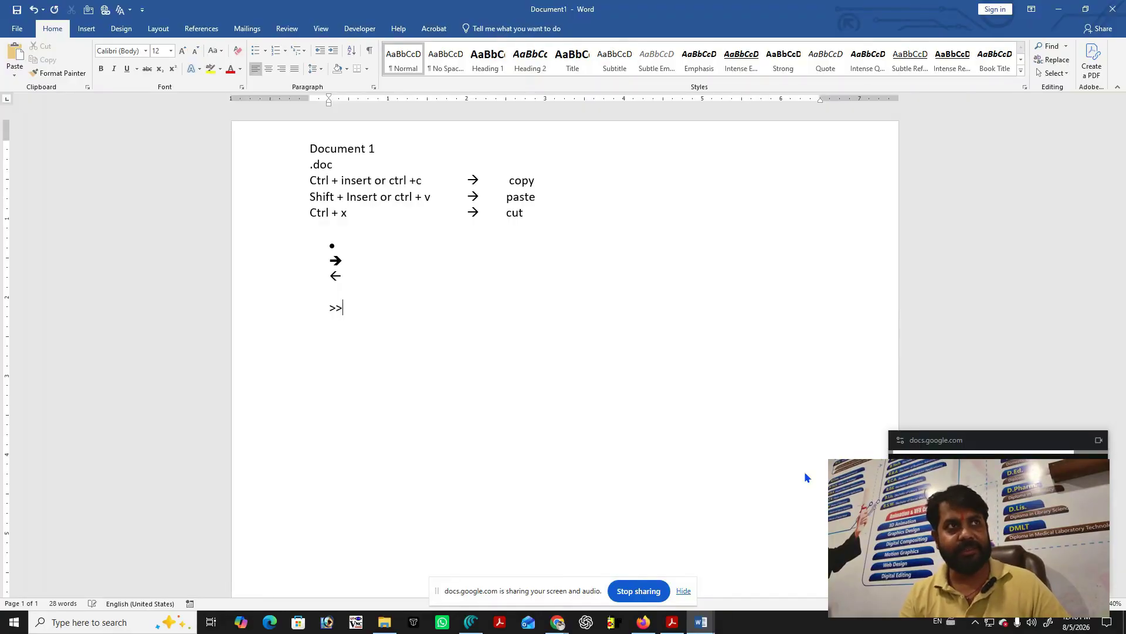
key("BackSpace")
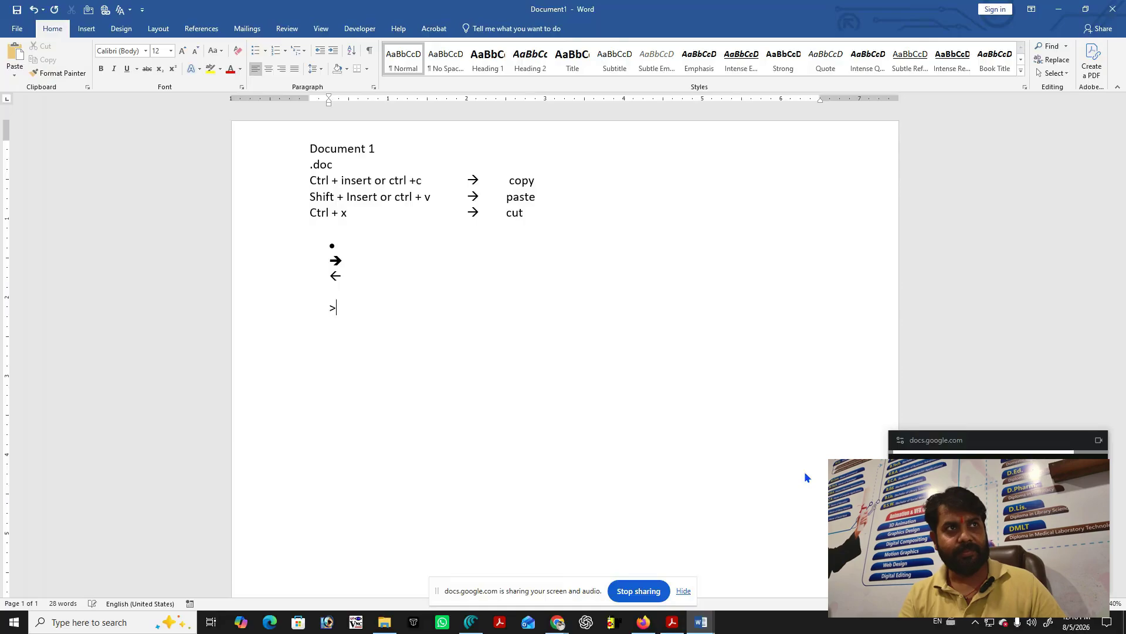
key("BackSpace")
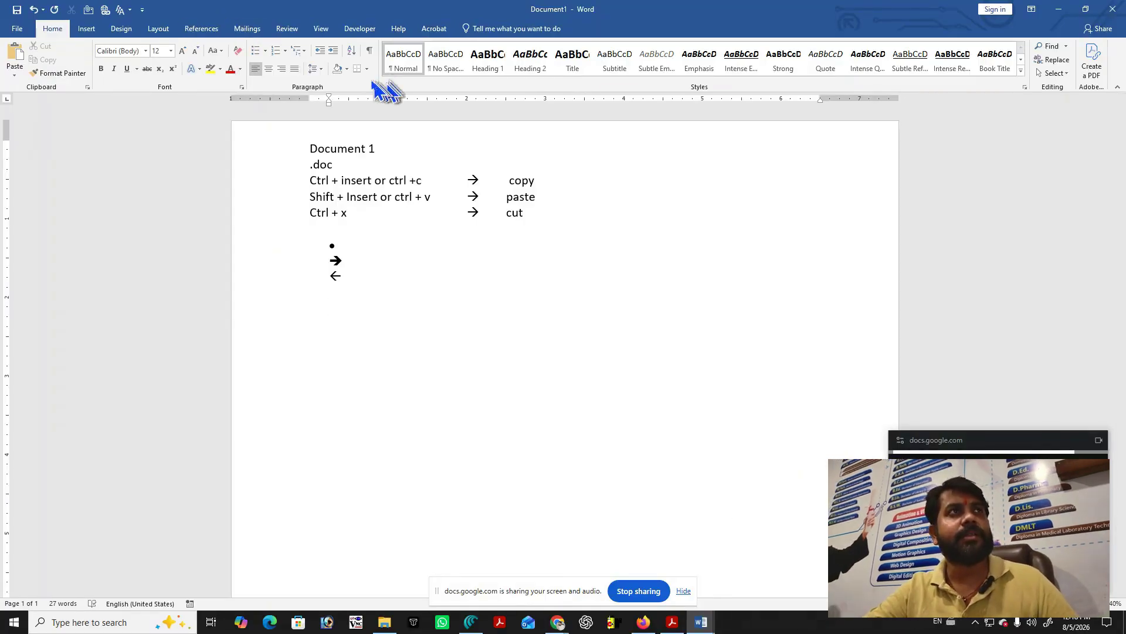
left_click(265, 51)
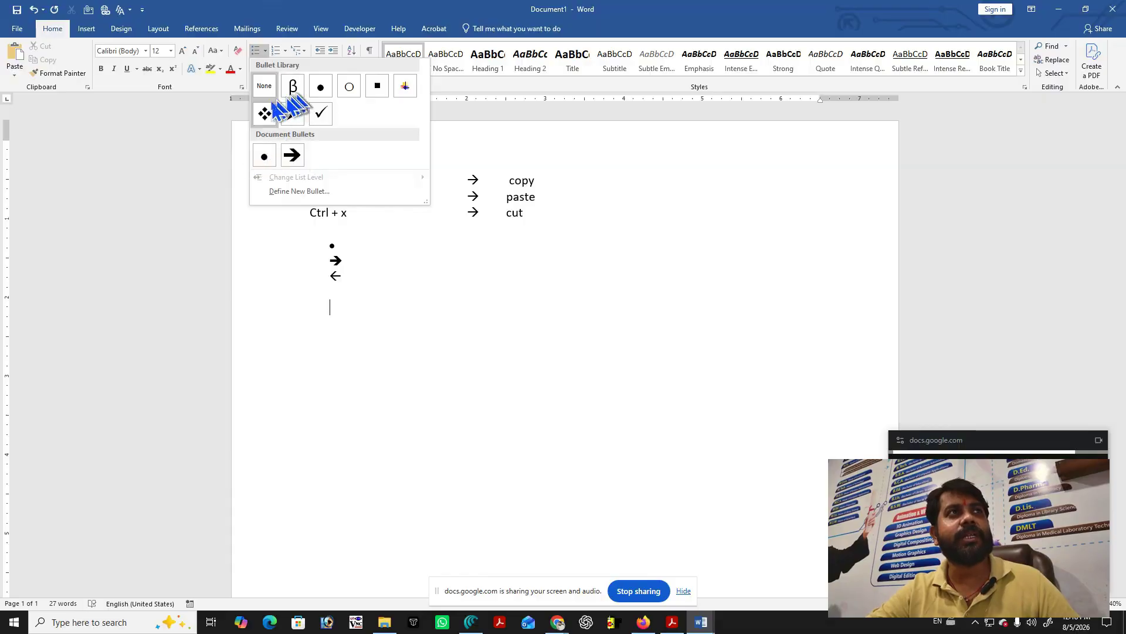
Define a new bullet using the Symbol-font diamond, character code 168, and apply it to the line.
left_click(423, 192)
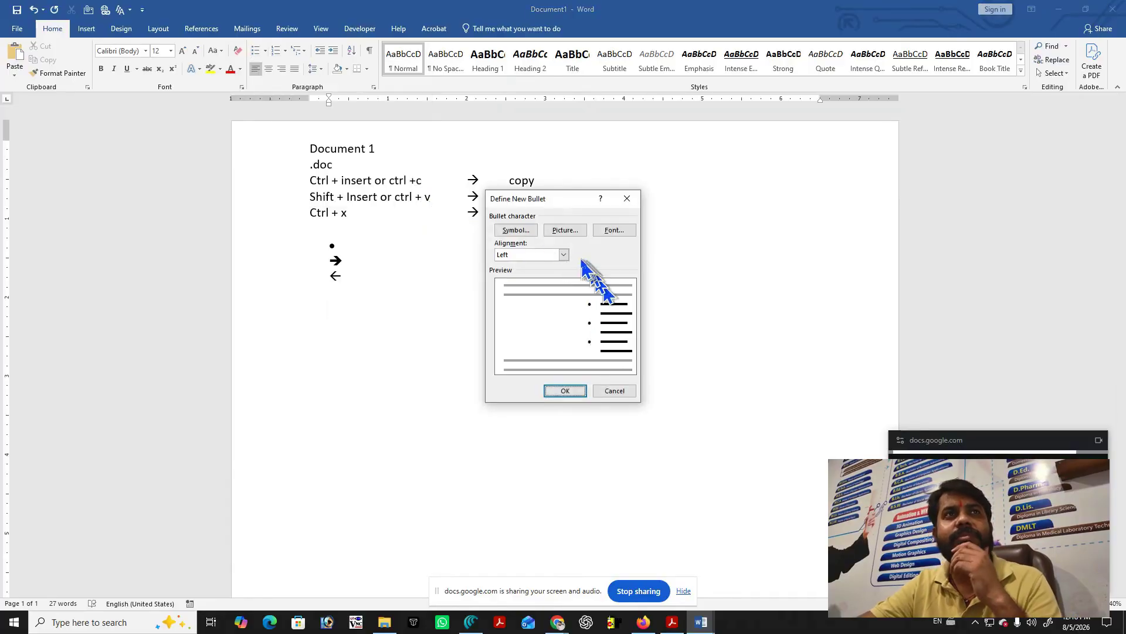
left_click(529, 233)
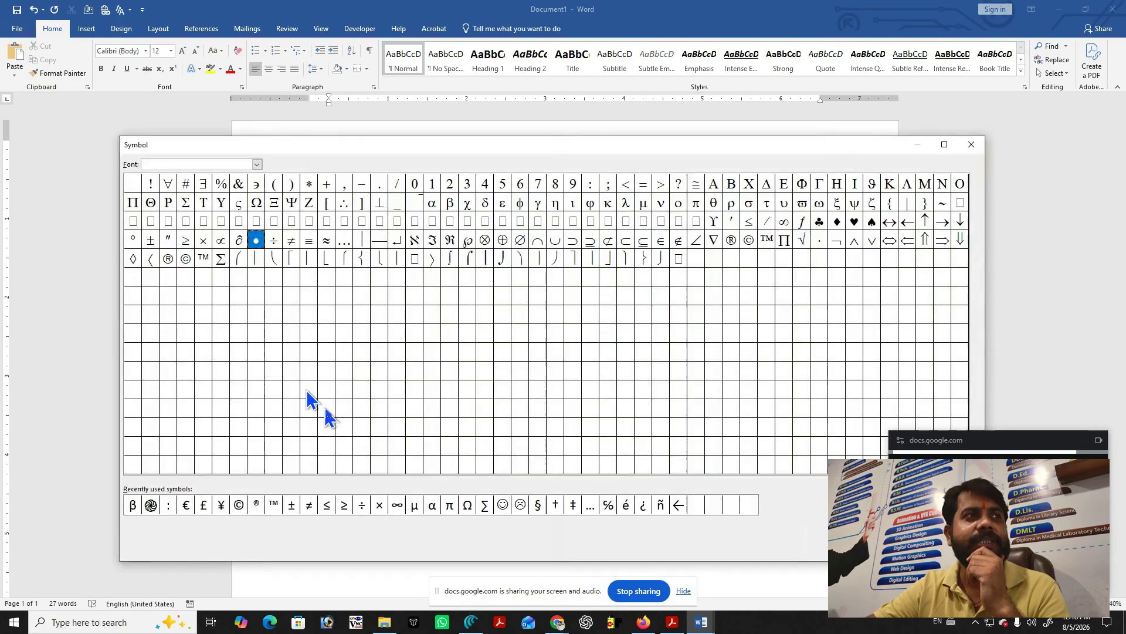
left_click_drag(827, 150, 774, 82)
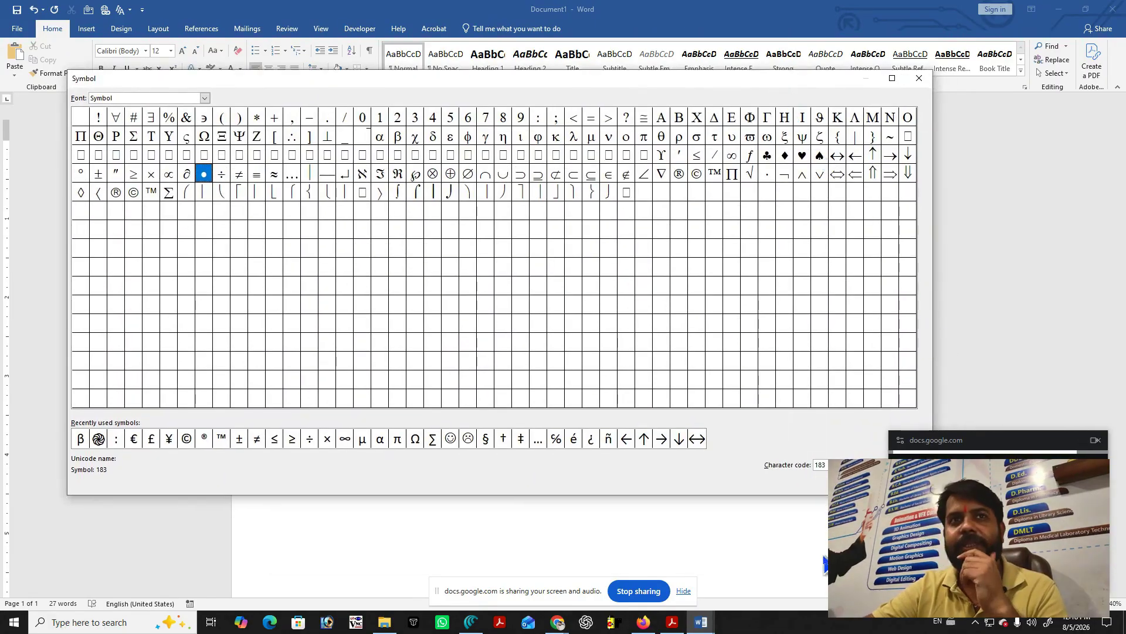
left_click_drag(934, 437, 990, 418)
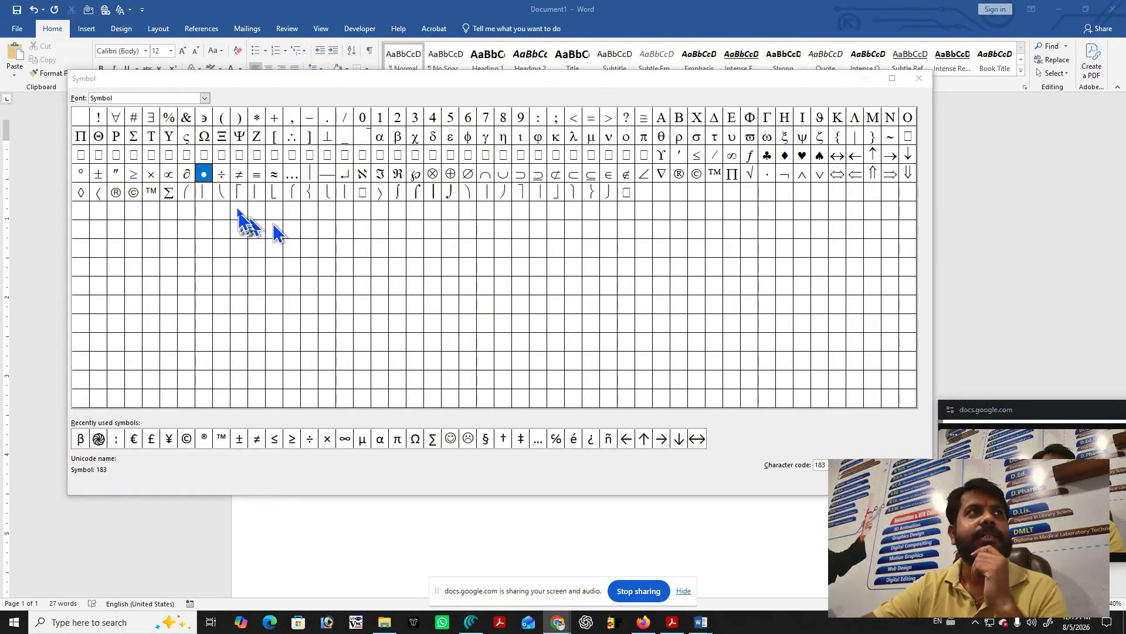
left_click(238, 216)
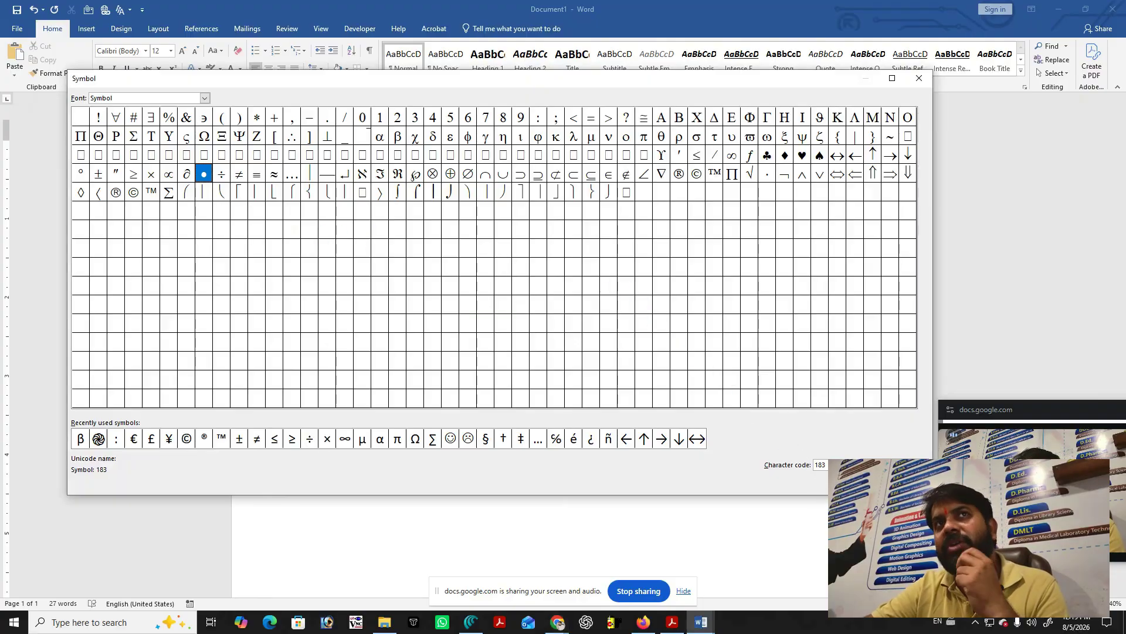
left_click(784, 155)
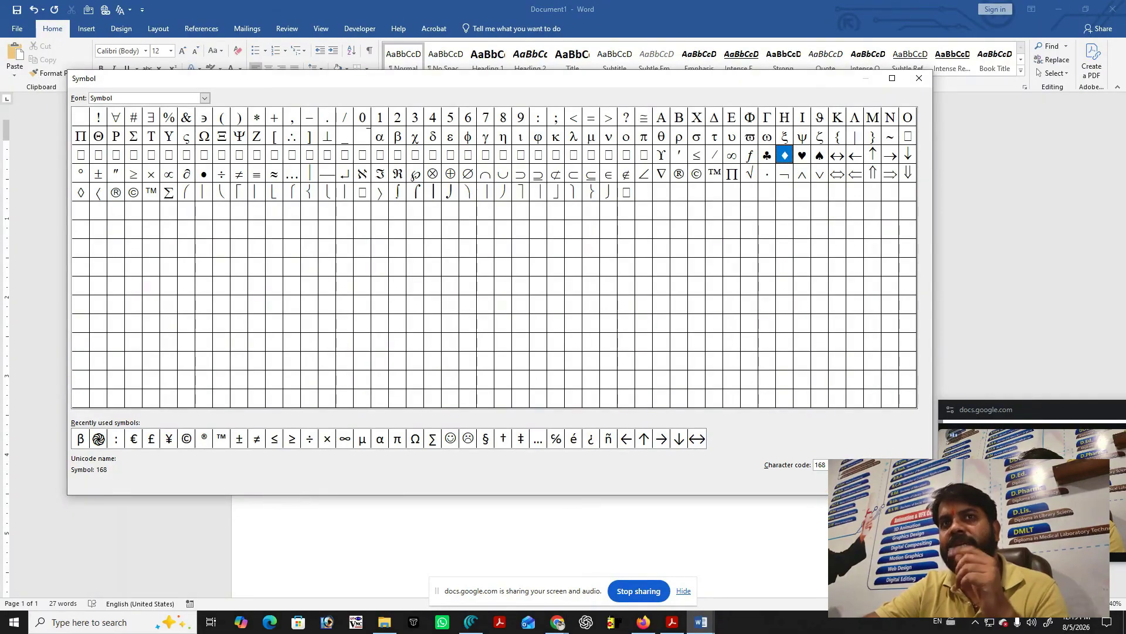
left_click(844, 481)
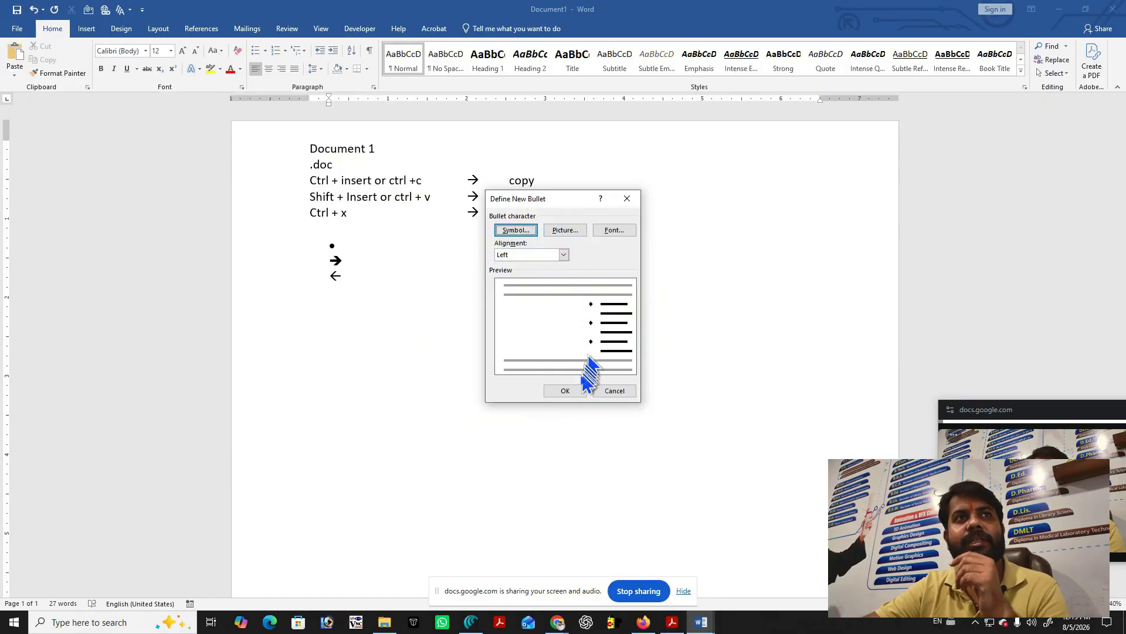
left_click(564, 390)
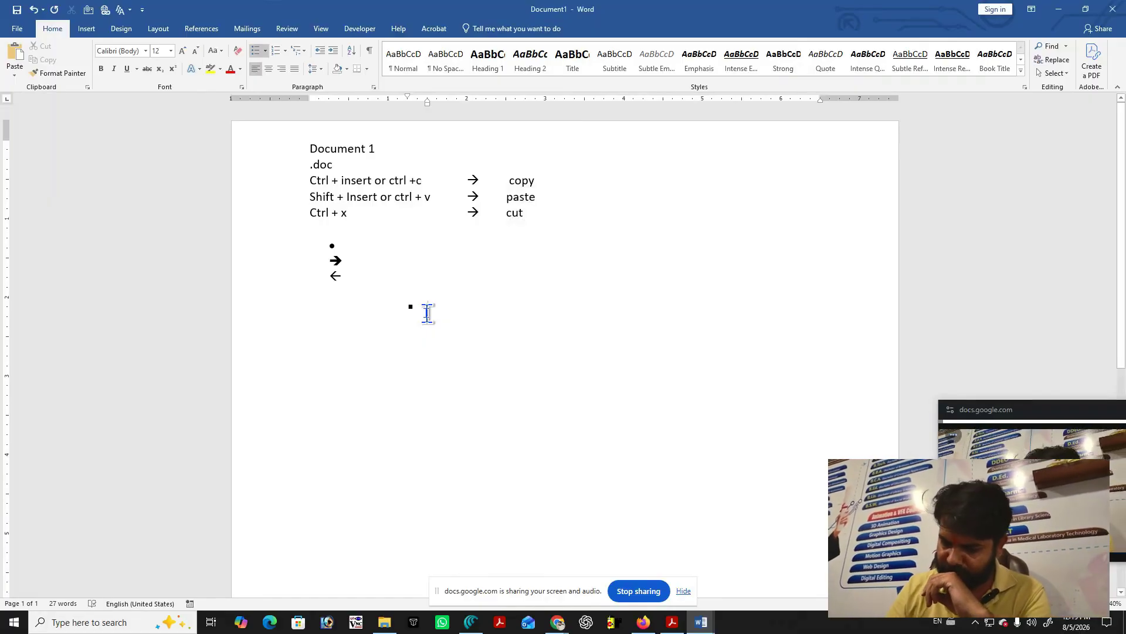
Remove the bullet and stray full stop from the line, then type the code 1f611.
type(".")
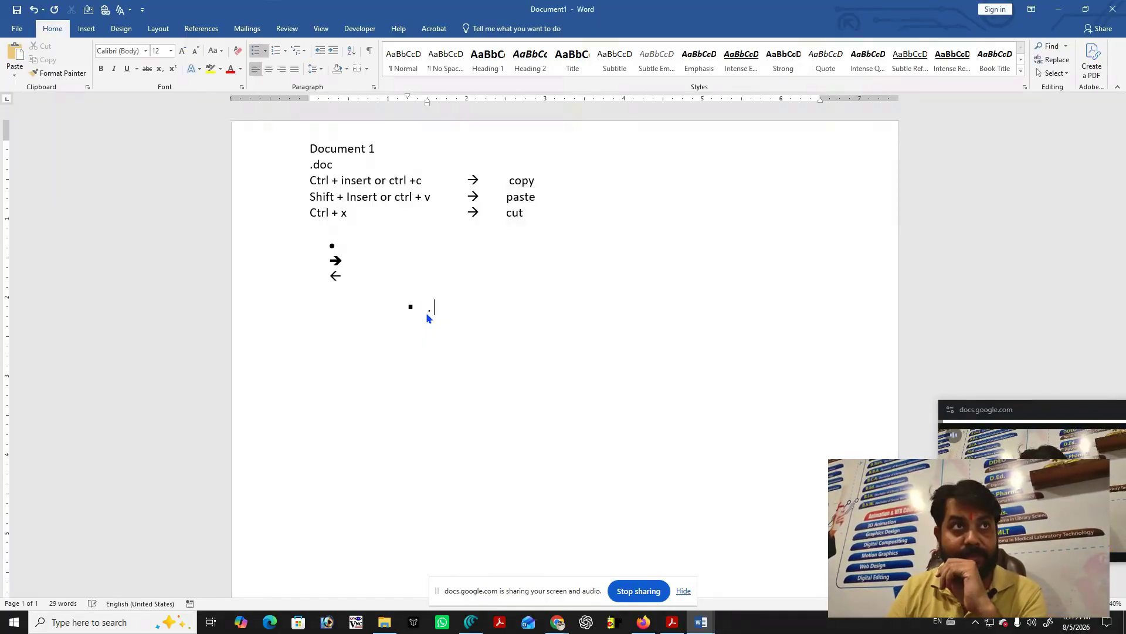
key("Return")
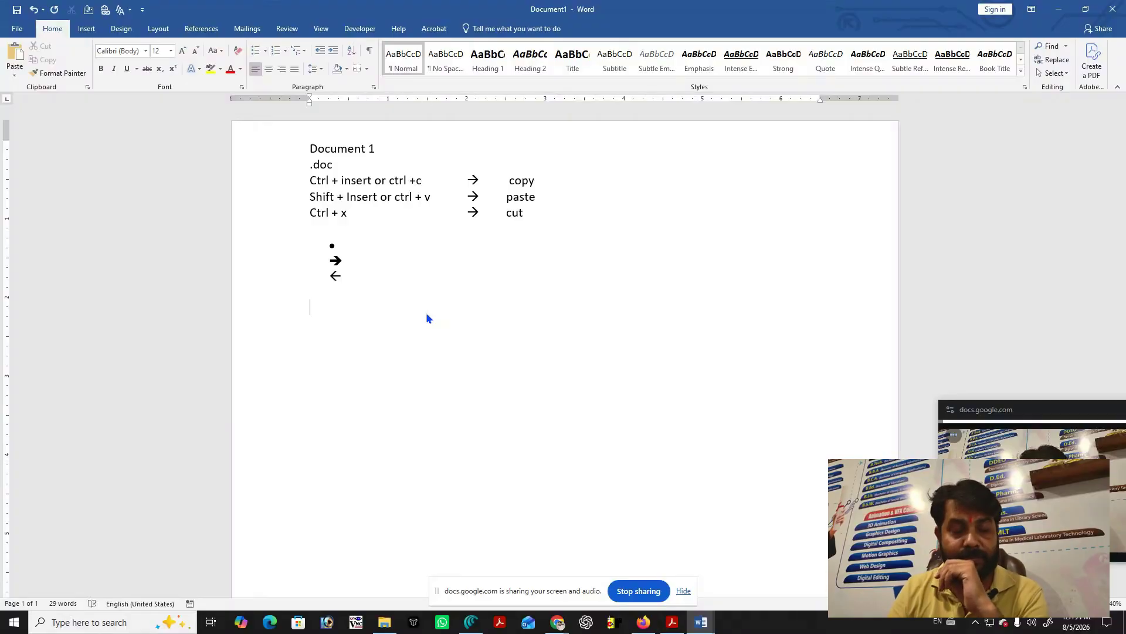
type(".")
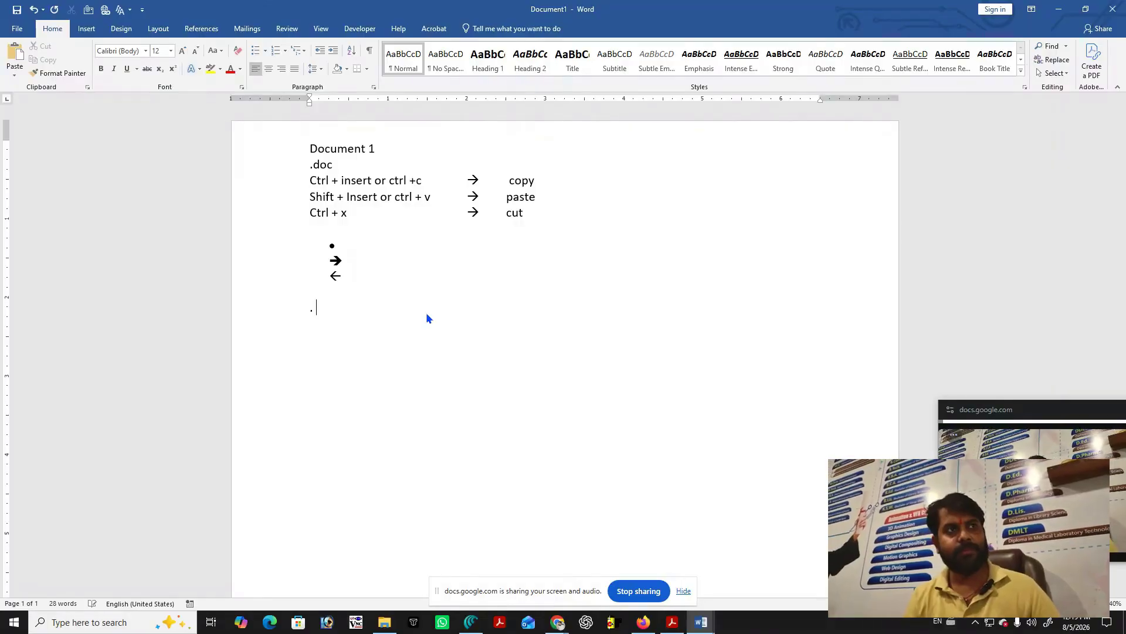
key("BackSpace")
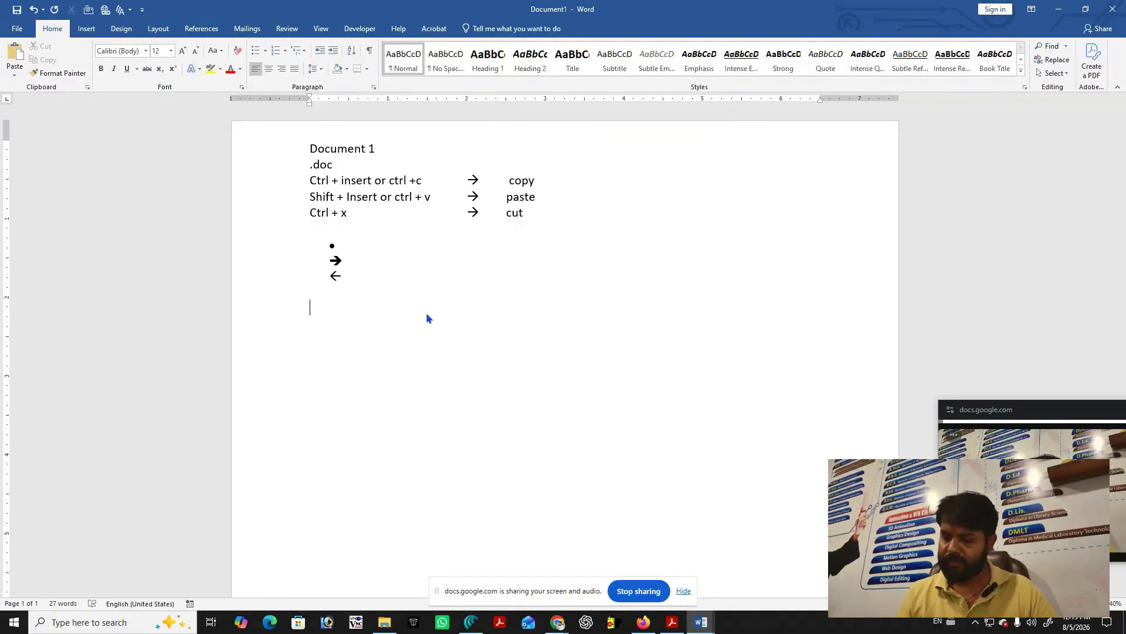
type("16")
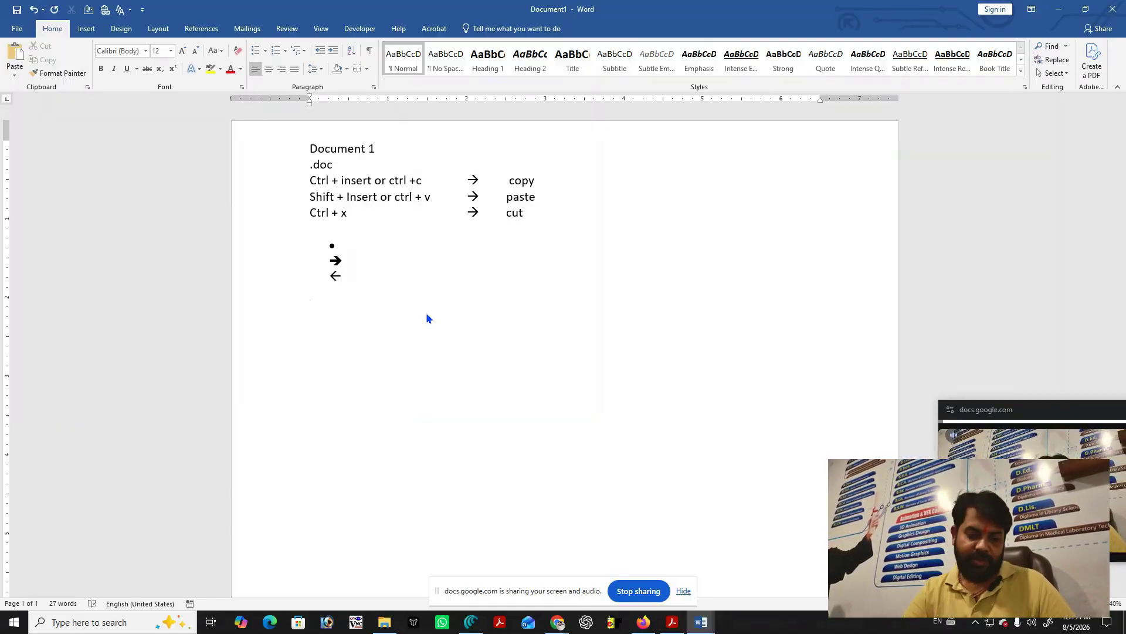
type("1f")
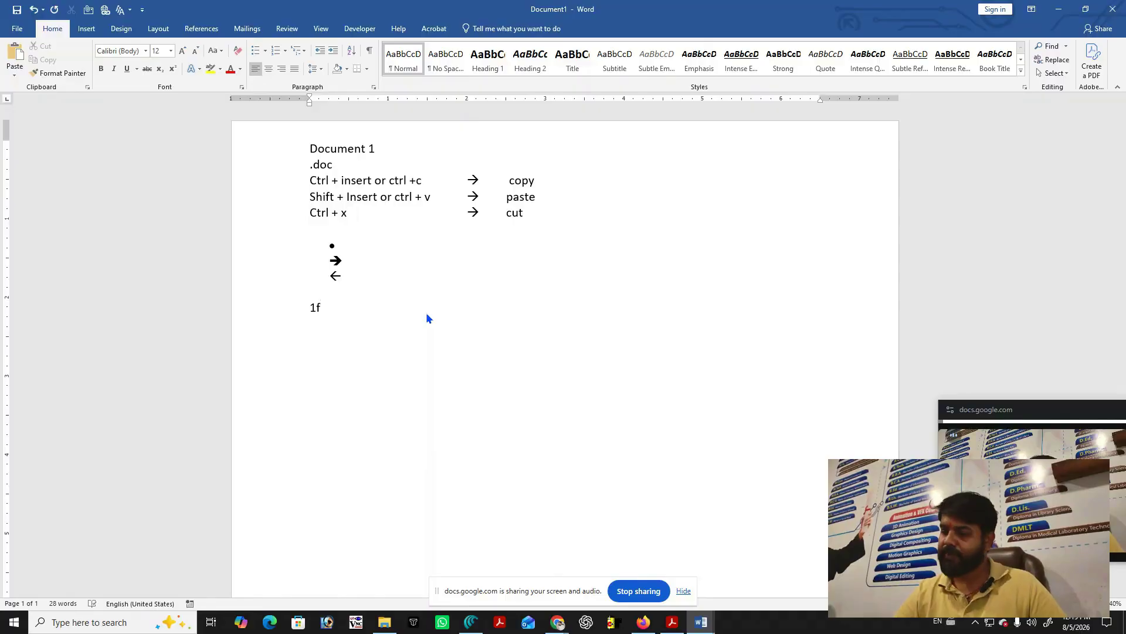
type("6")
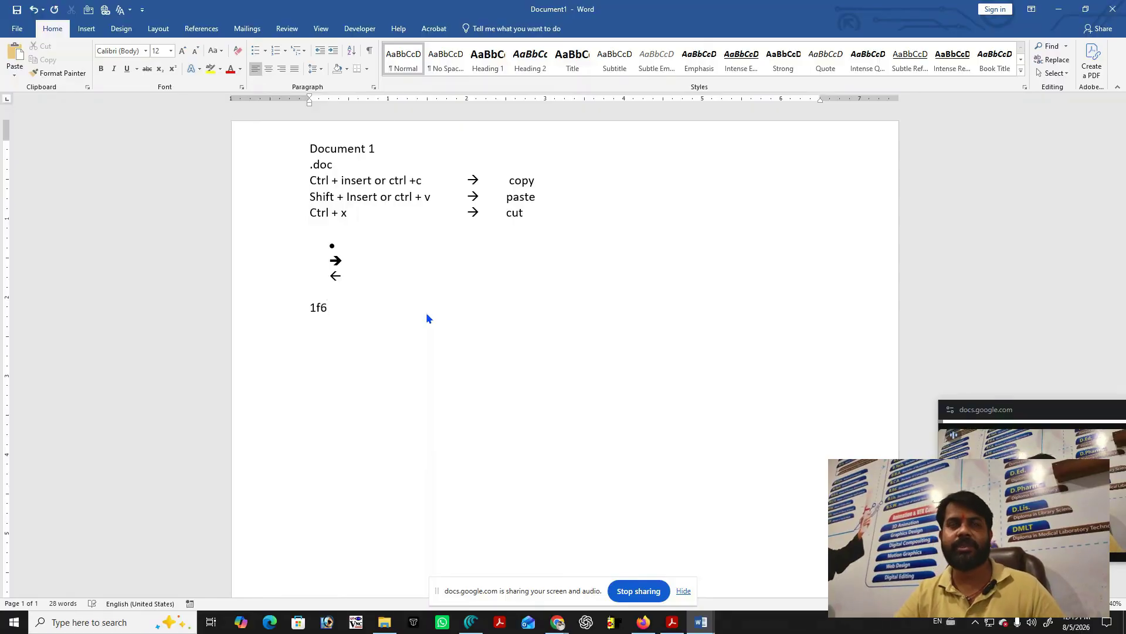
type("11")
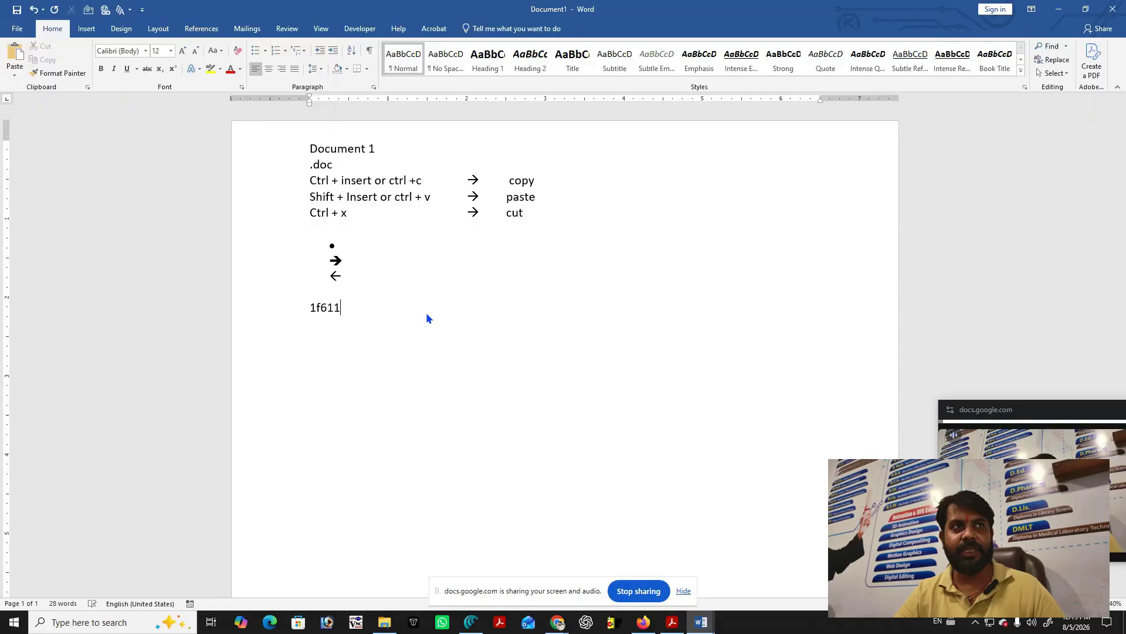
Convert 1f611 into the expressionless-face emoji with Alt+X and start a new line below it.
key("alt+x")
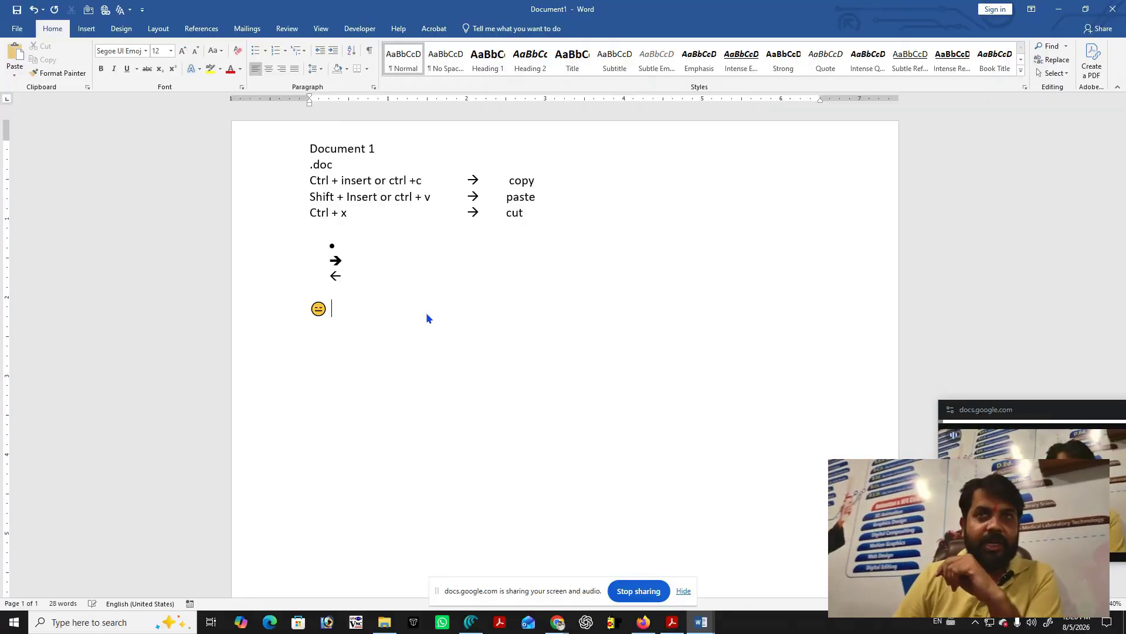
key("Return")
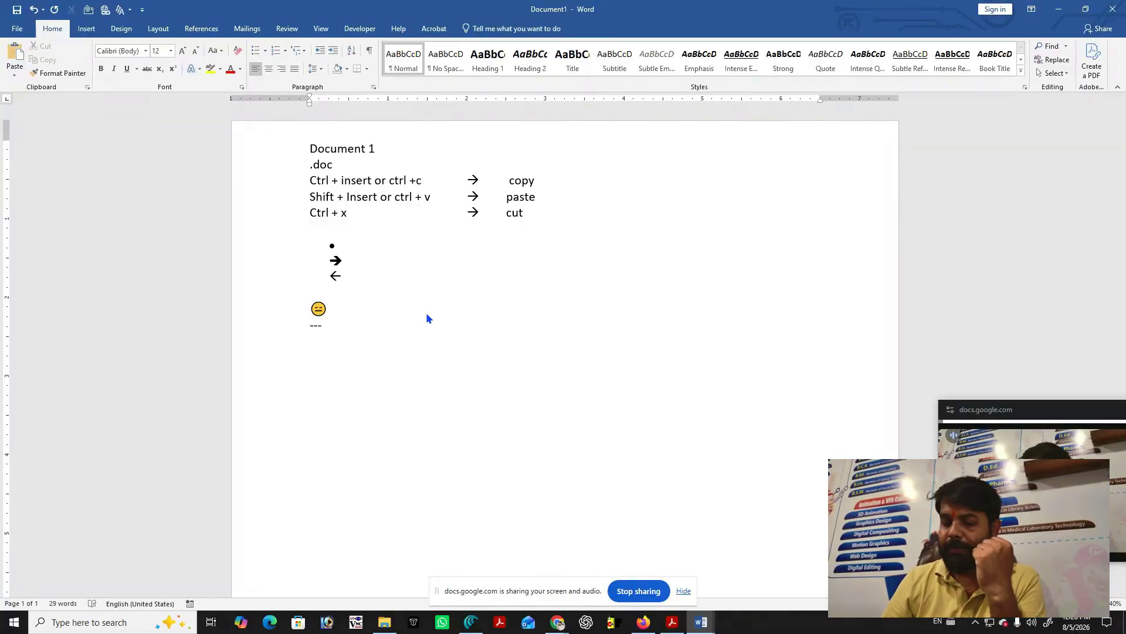
Turn the three hyphens into a full-width border line, then type 'Bold' in bold beneath it.
key("Return")
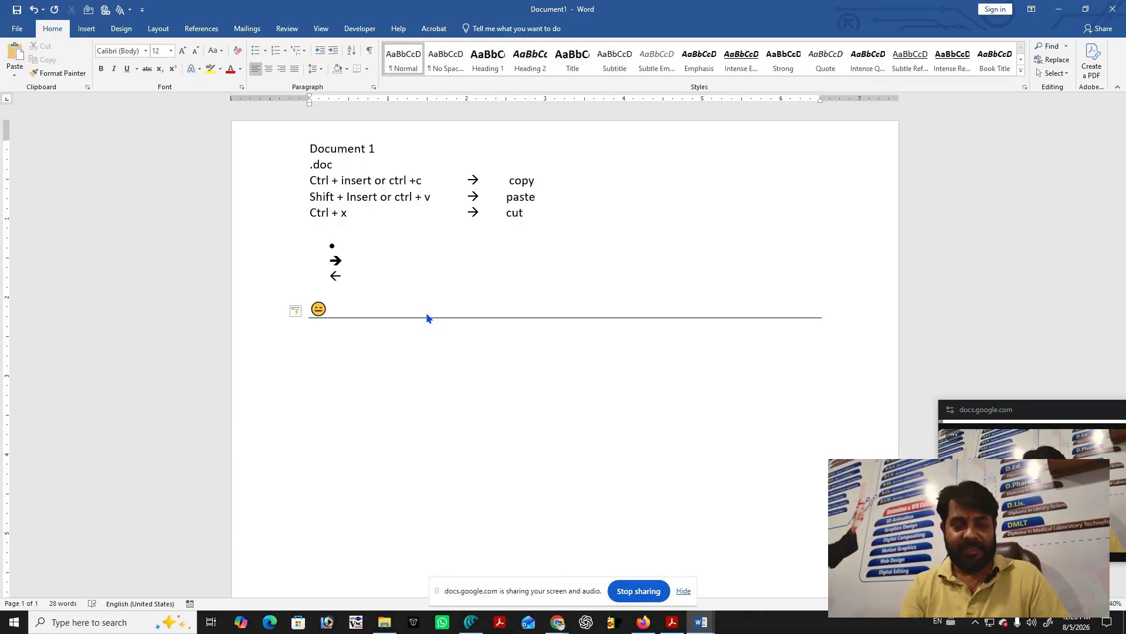
key("ctrl+b")
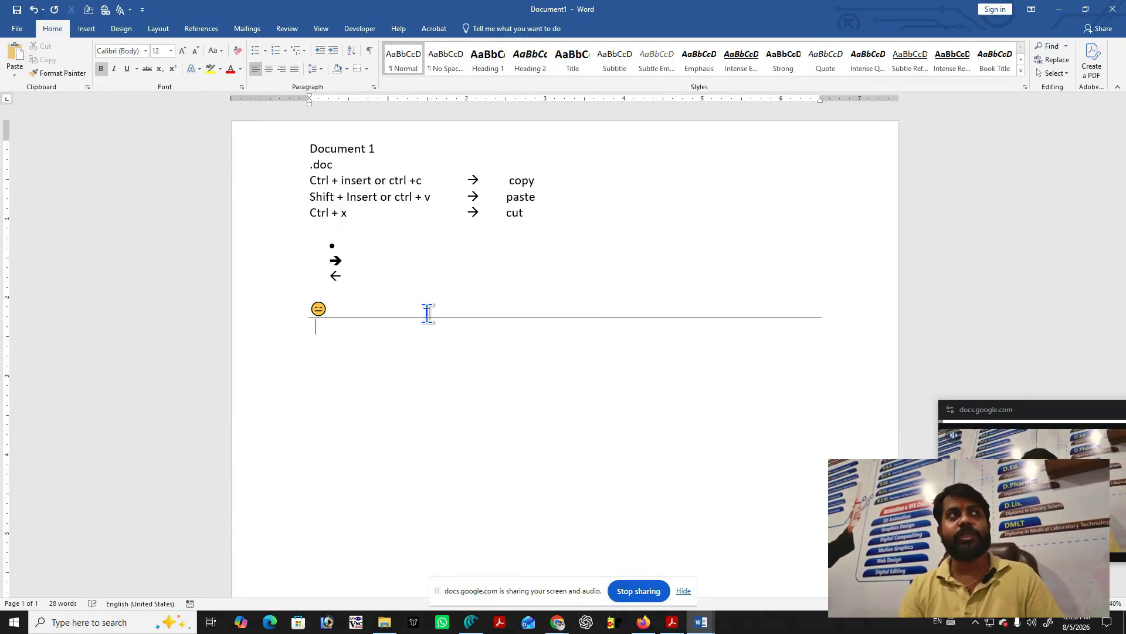
type("Bold")
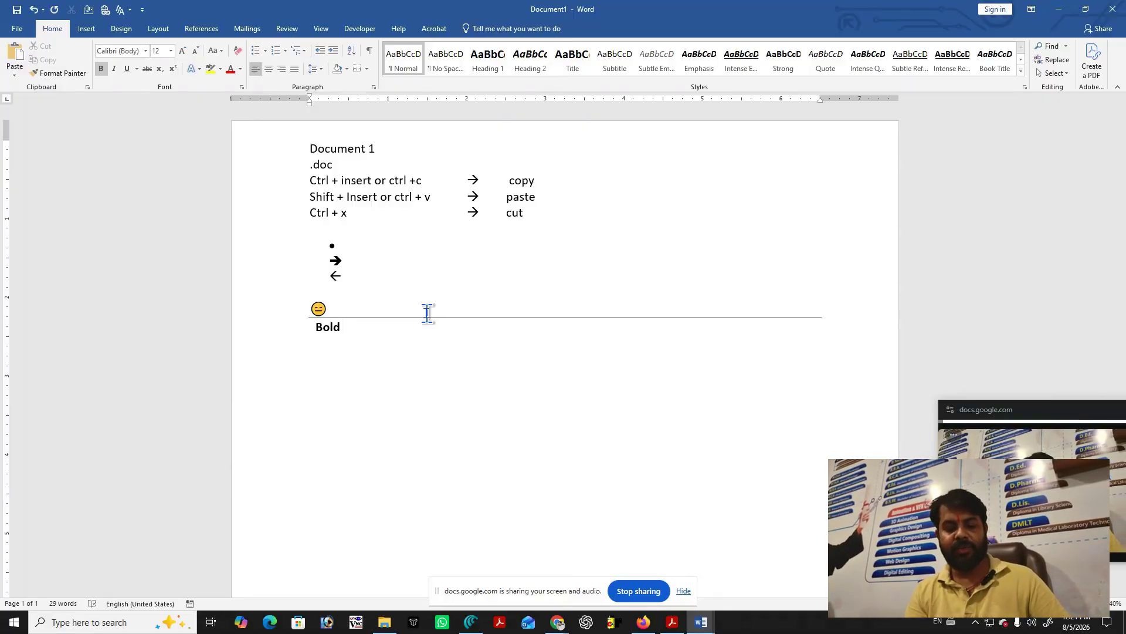
key("ctrl+b")
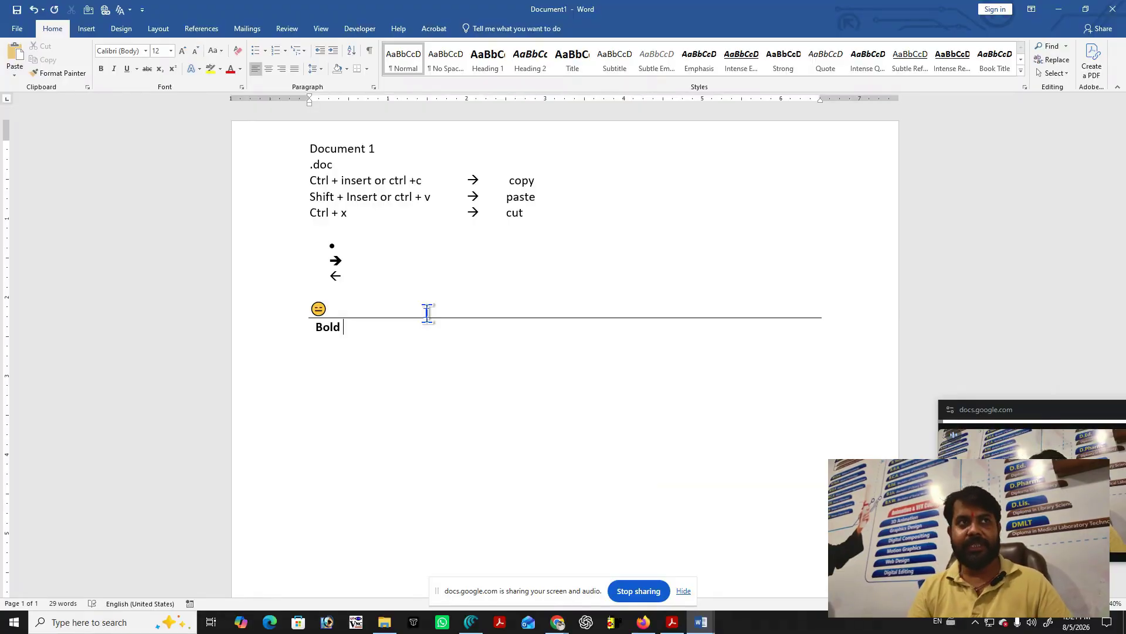
key("Return")
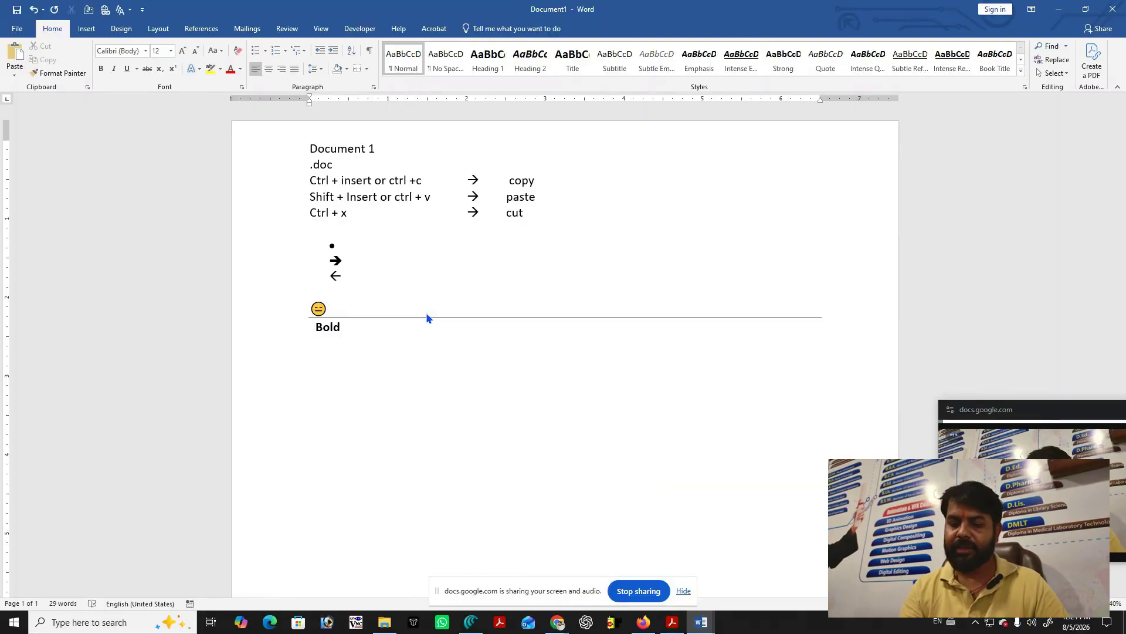
Add double, single and thick border lines from ===, --- and ___.
type("+++")
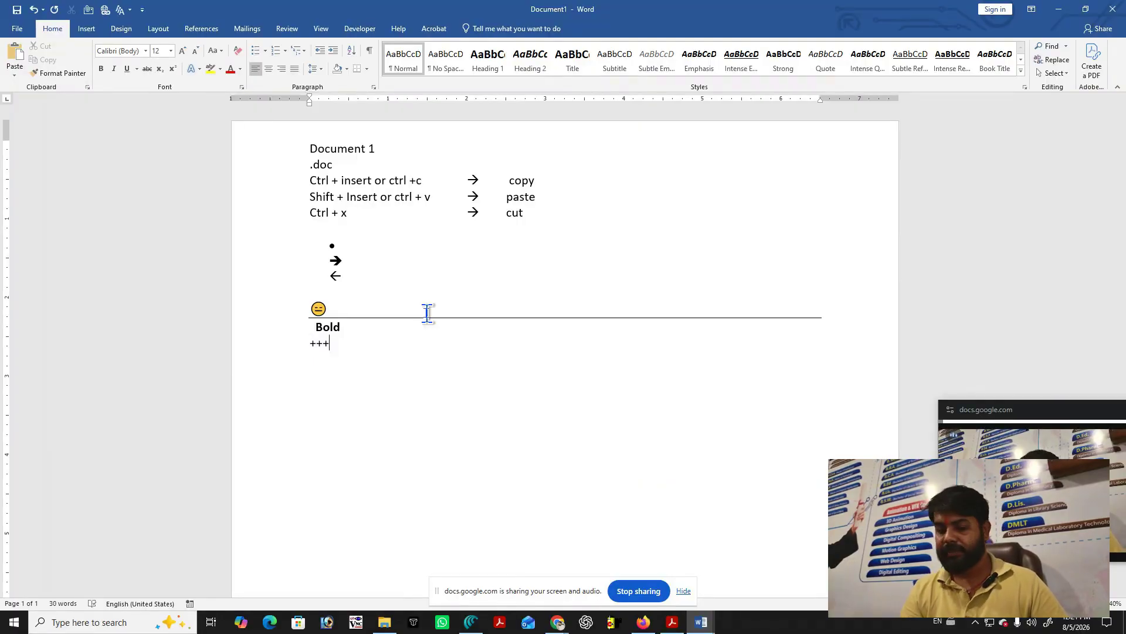
key("BackSpace")
key("BackSpace")
key("BackSpace")
type("===")
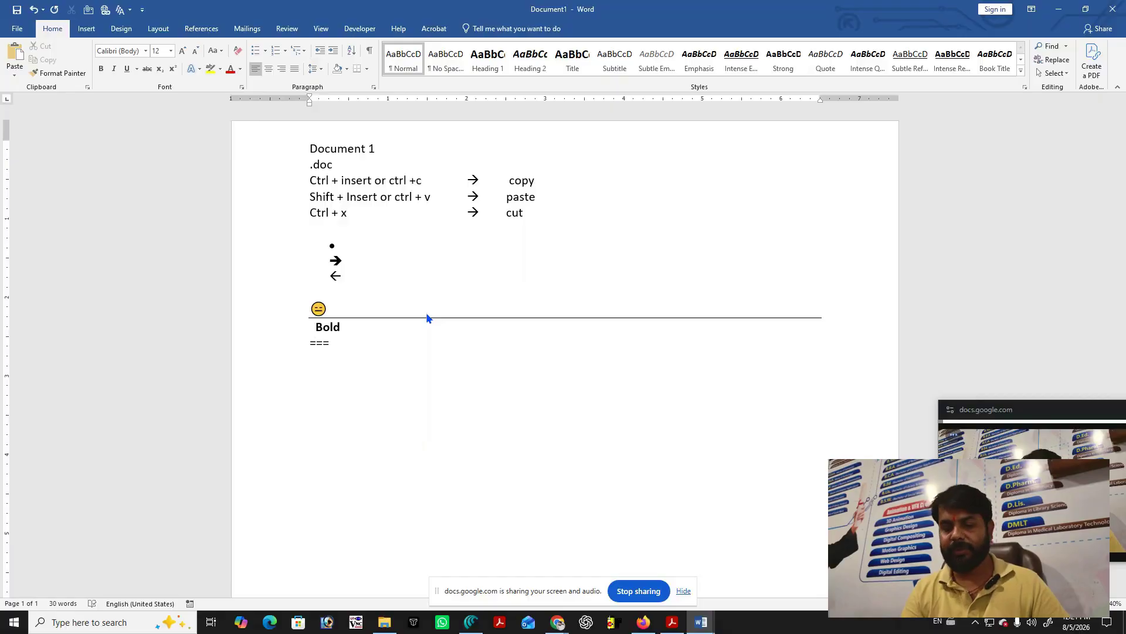
key("Return")
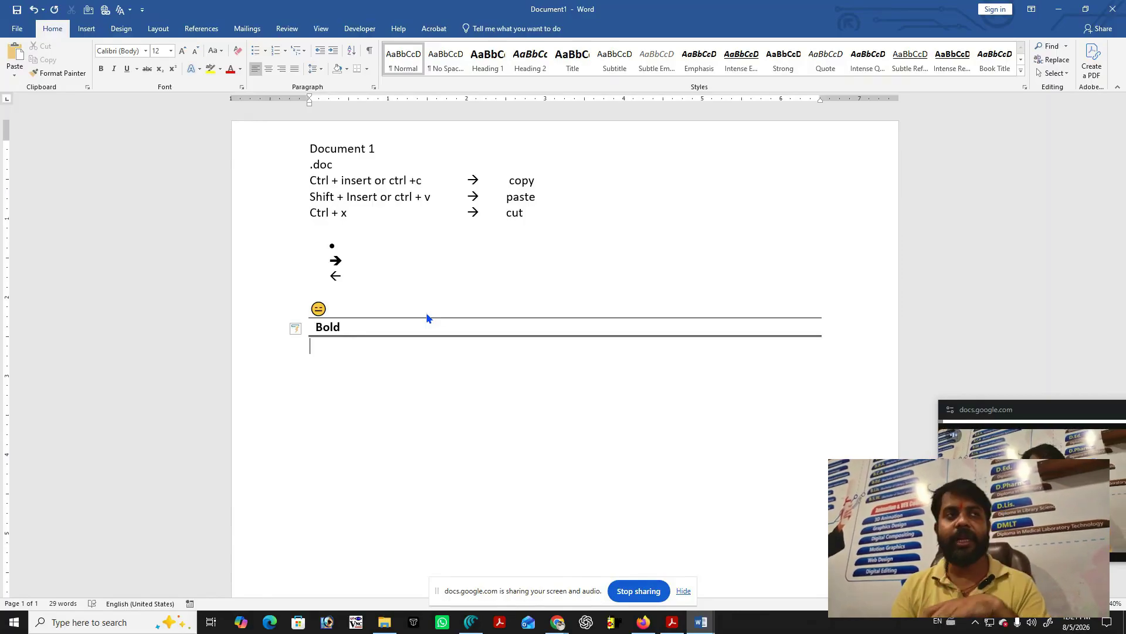
type("---")
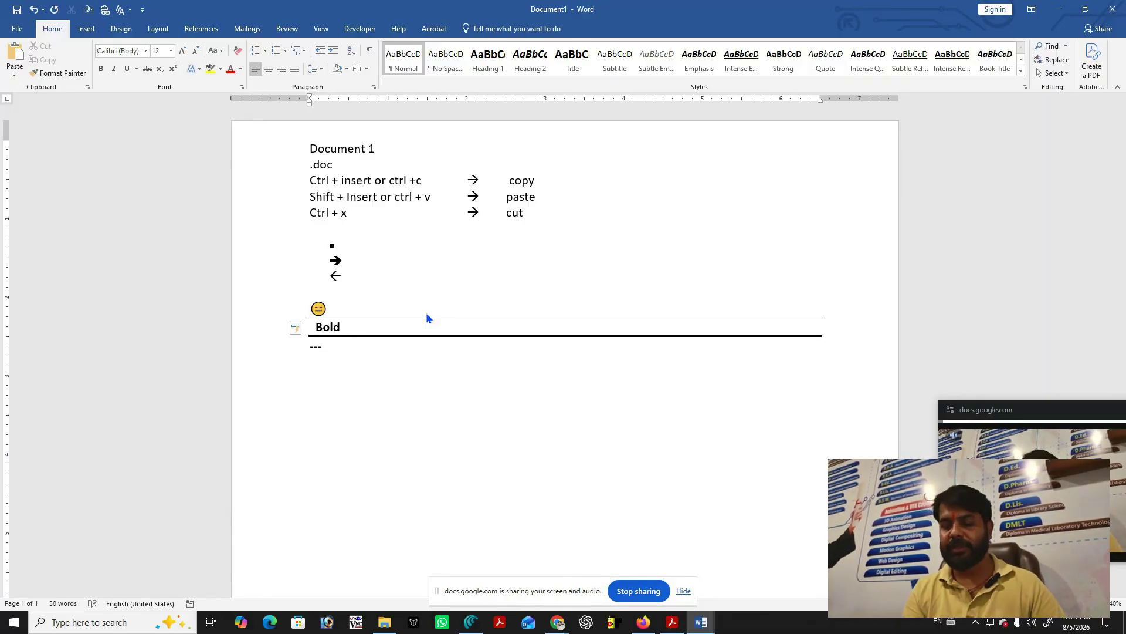
key("Return")
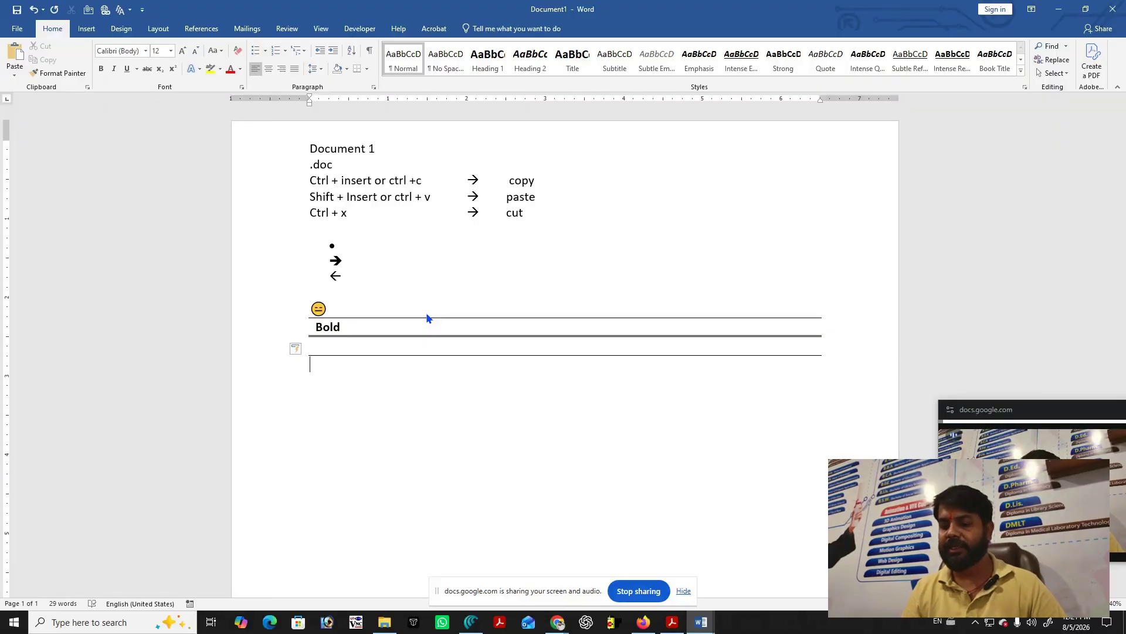
type("___")
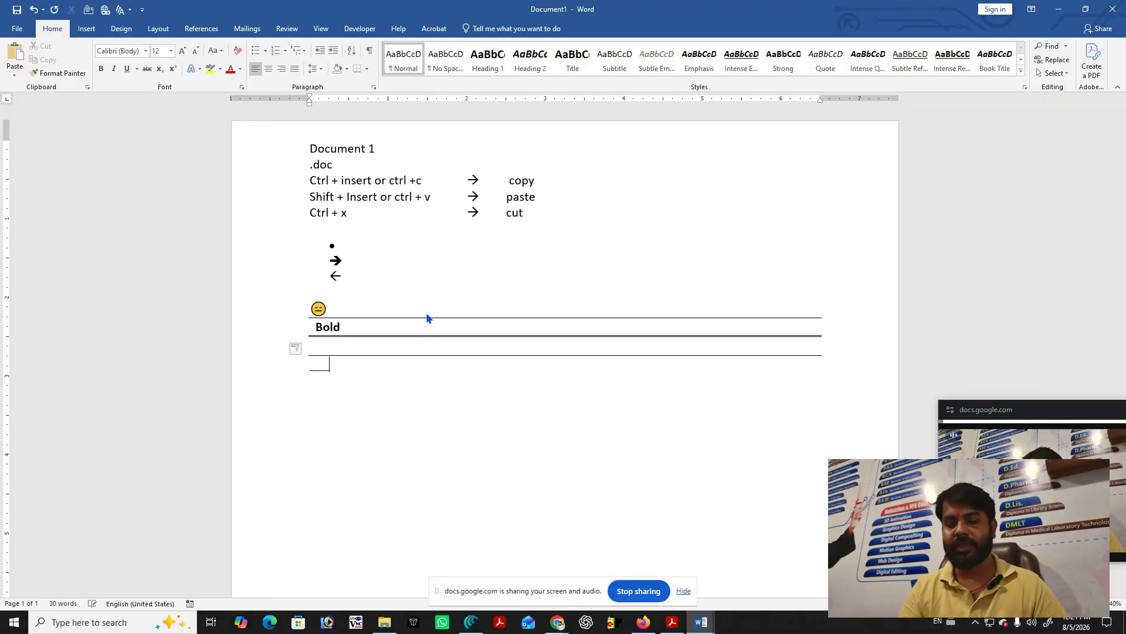
key("Return")
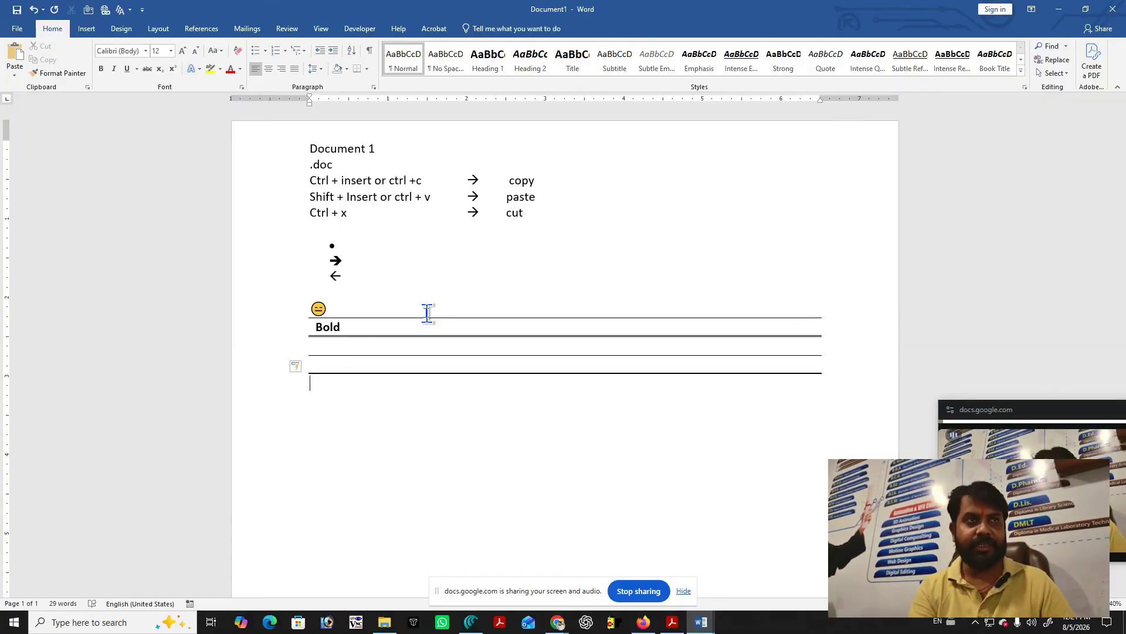
Add a triple border line from ### and a wavy one from ~~~, retrying the tildes once.
type("###")
key("Return")
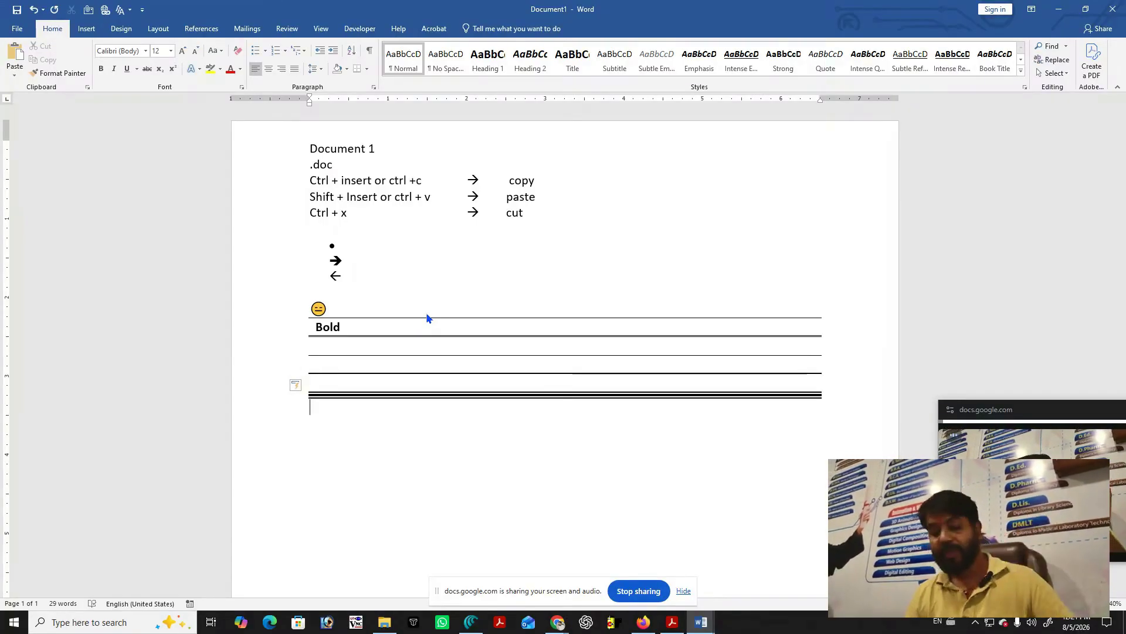
type("~~~")
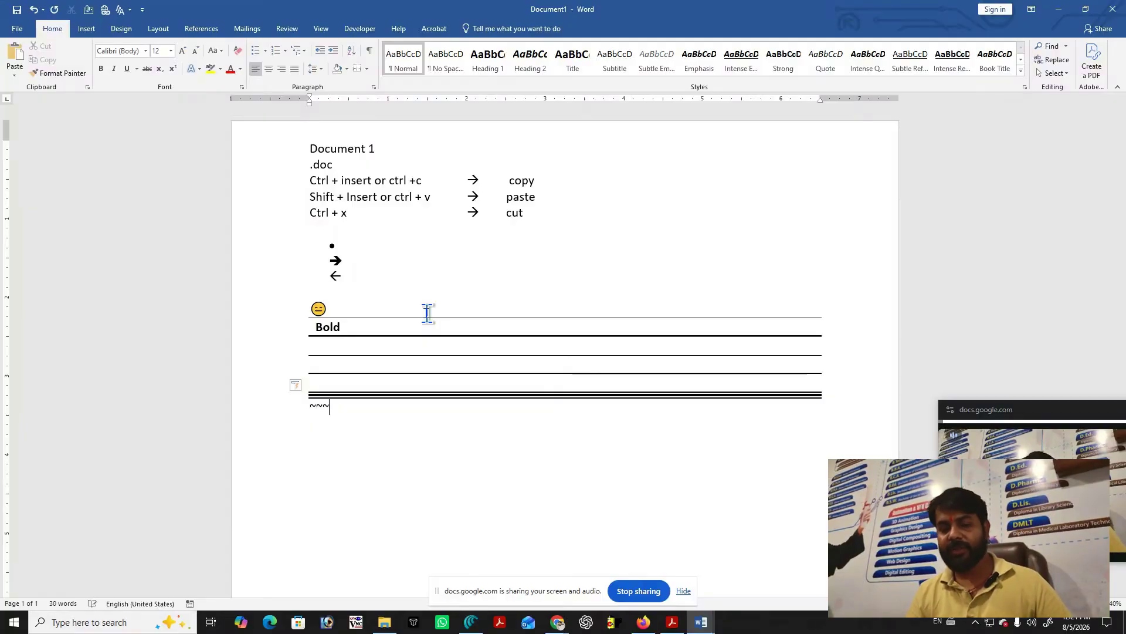
key("Return")
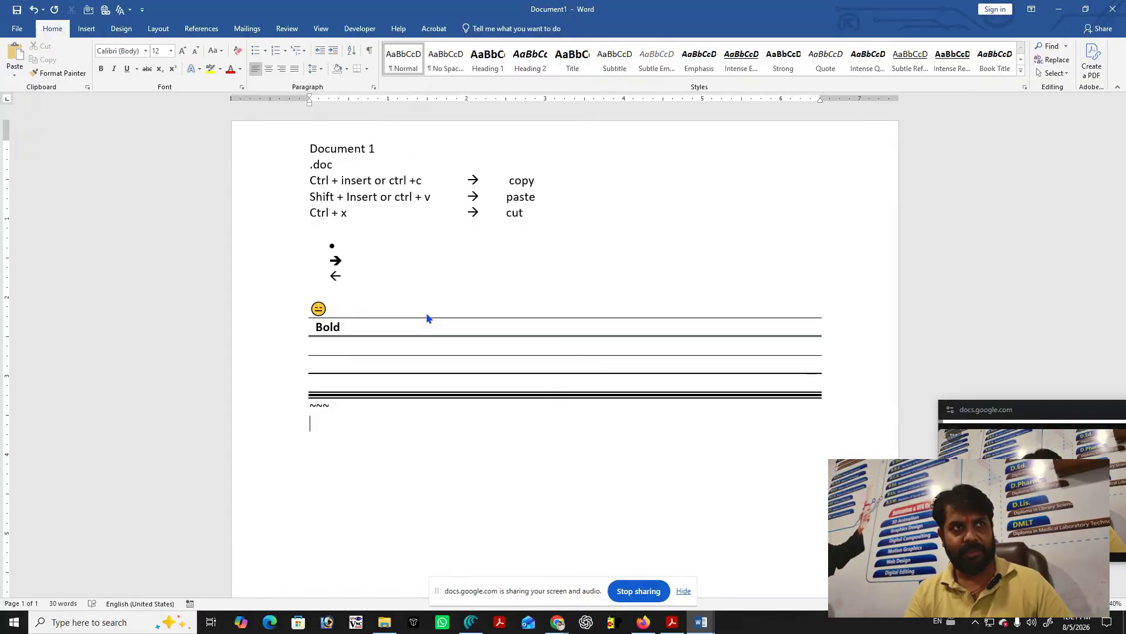
key("BackSpace")
key("BackSpace")
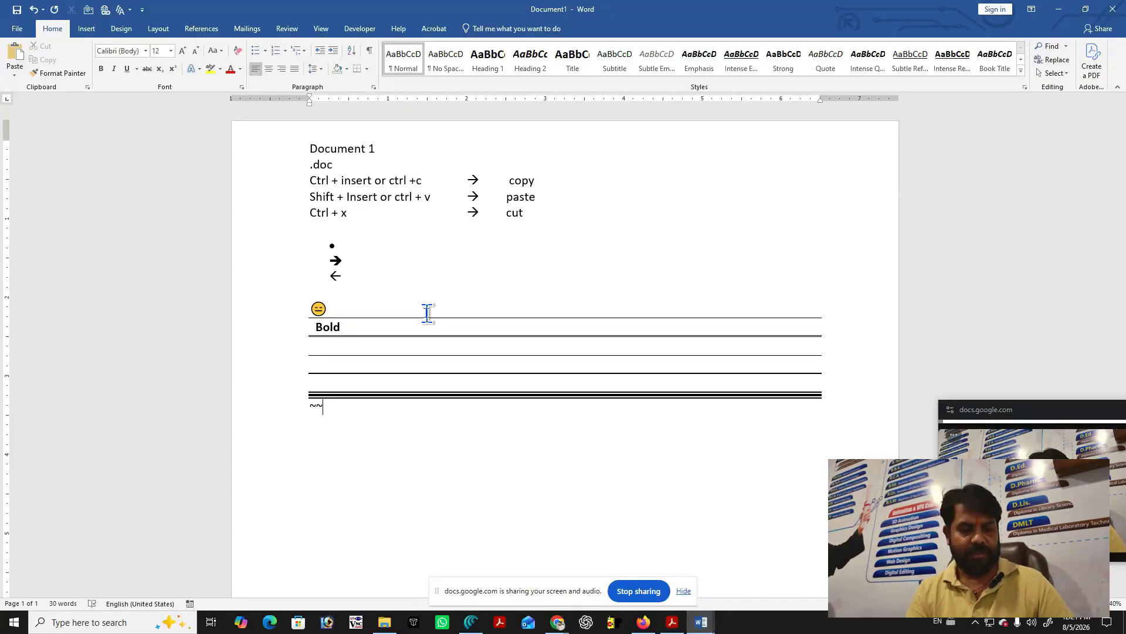
type("~")
key("Return")
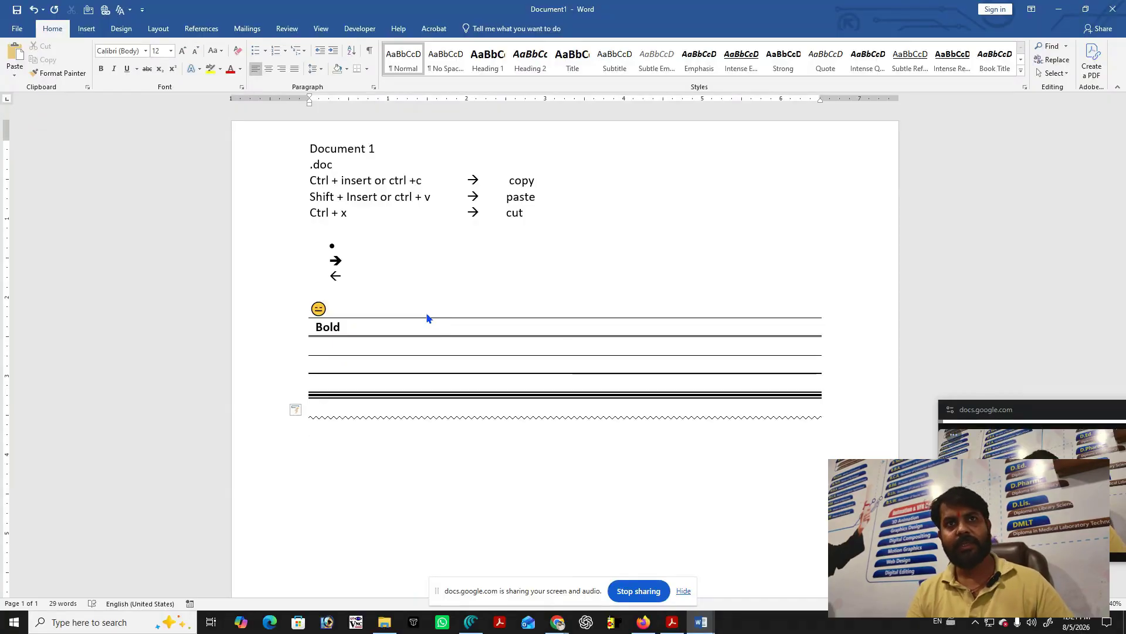